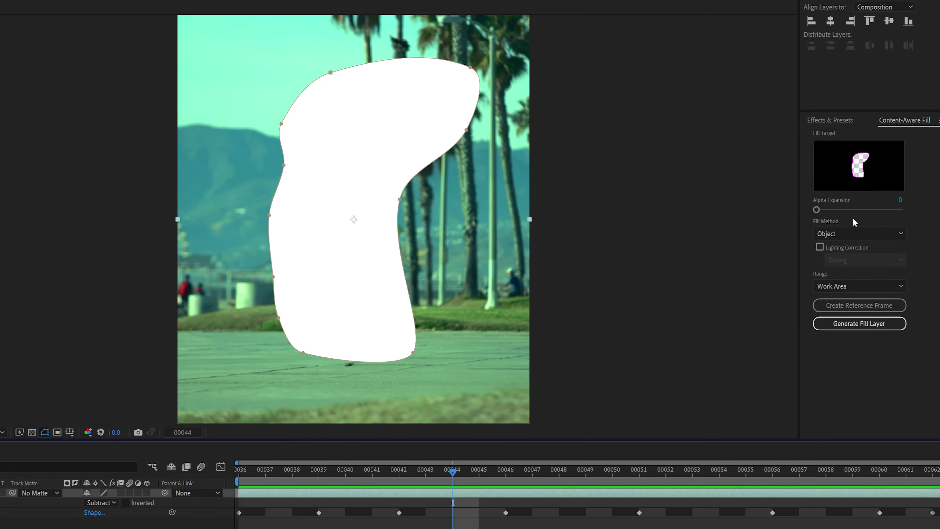
Generate a content-aware fill layer over the work area using the Object fill method
click(870, 325)
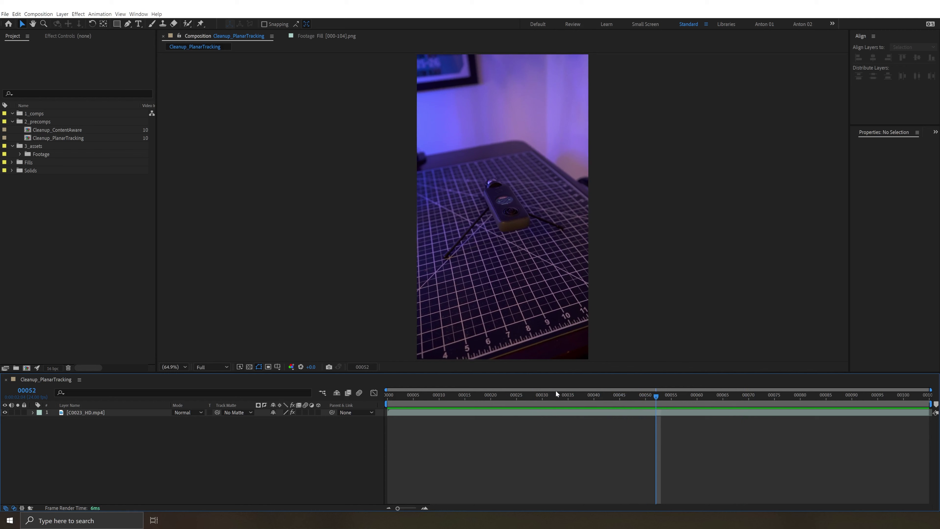
Save frame 52 of Cleanup_PlanarTracking as a Photoshop file, then in Photoshop outline the camera and its tripod on Layer 0 with the Polygonal Lasso
key(ctrl+alt+s)
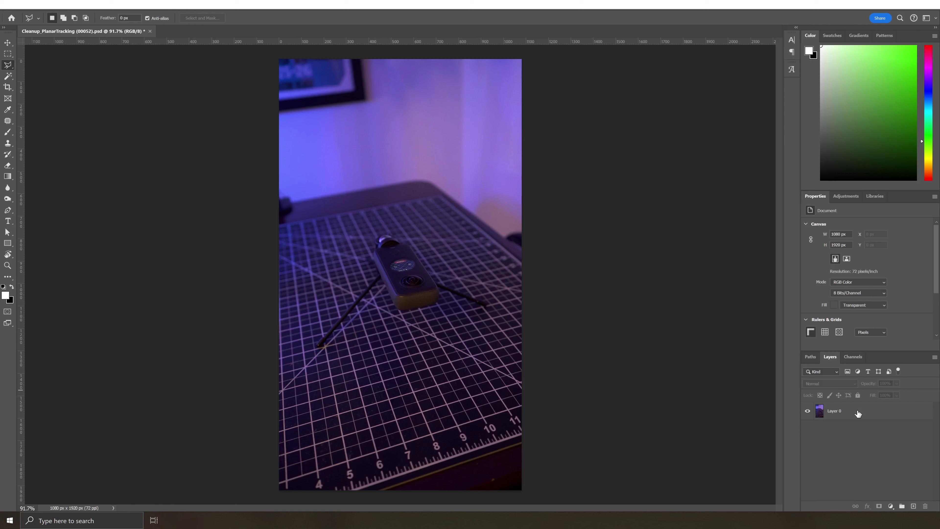
click(858, 413)
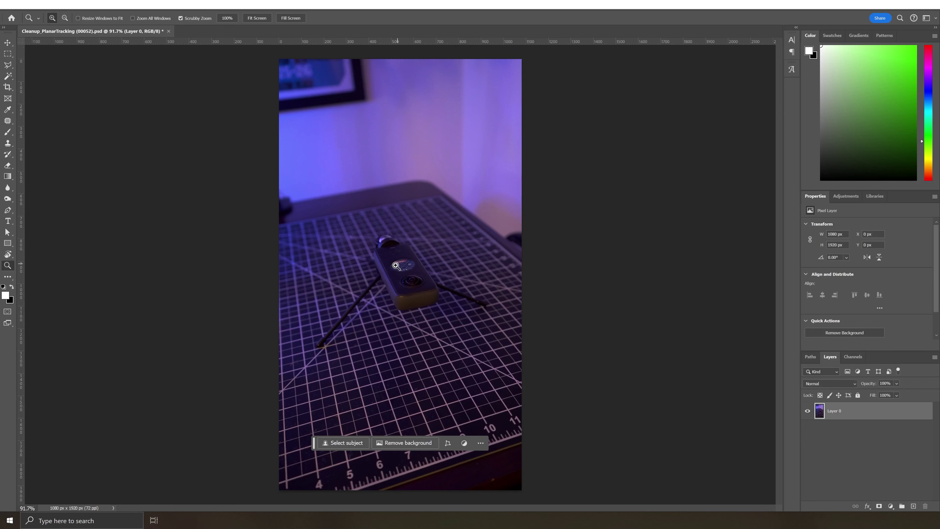
alt+scroll(347, 274, up, 5)
click(375, 209)
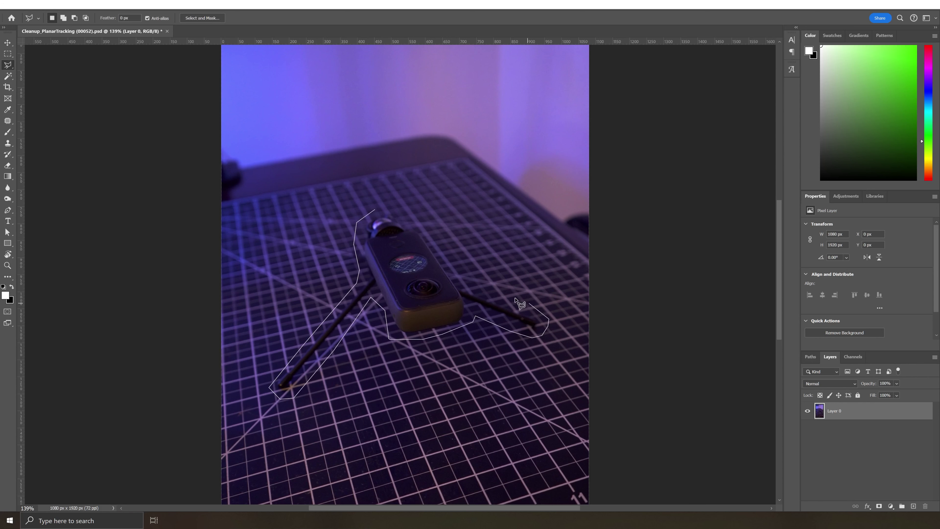
click(393, 211)
Run Generative Fill on the selection with an empty prompt, compare the variations and keep the second one
click(344, 410)
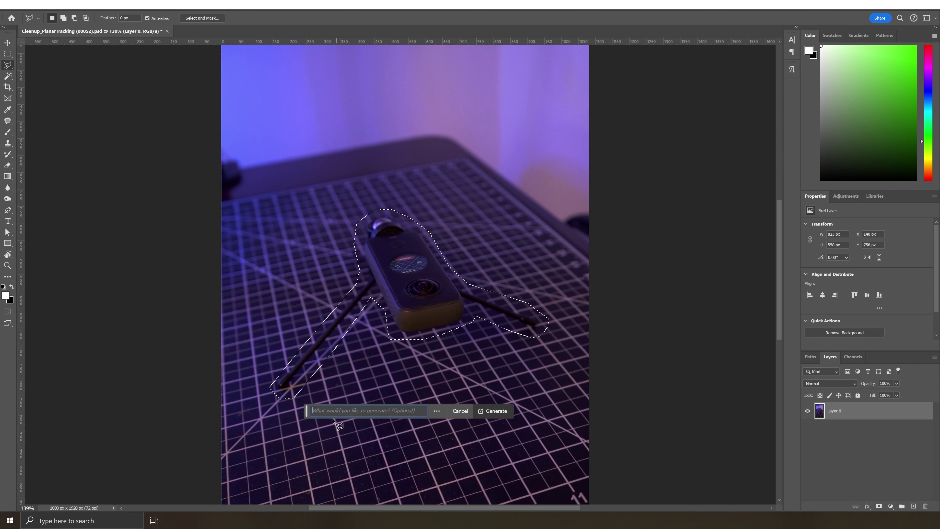
click(496, 411)
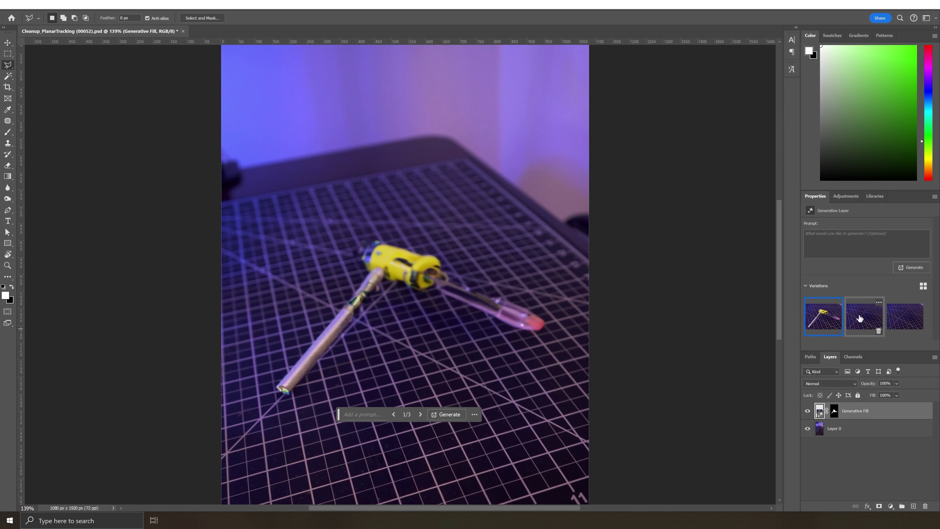
click(859, 319)
click(902, 324)
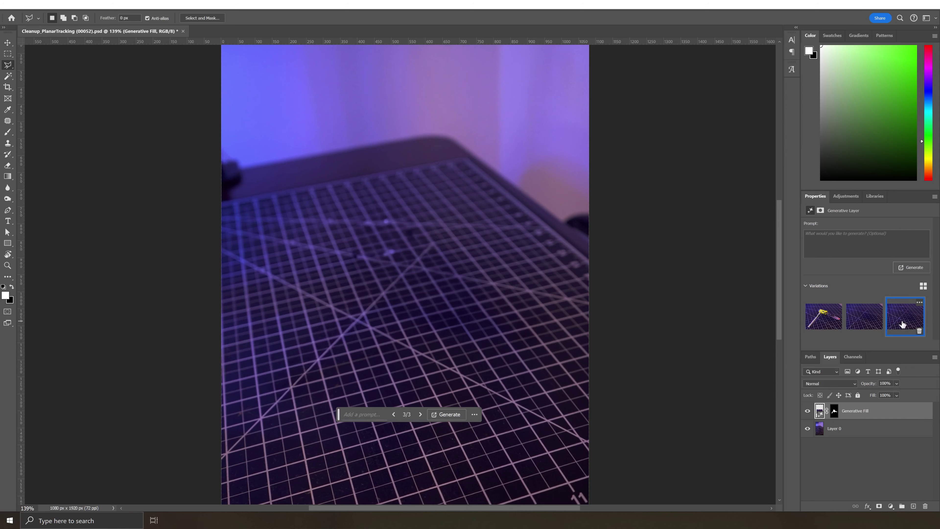
click(863, 322)
scroll(422, 287, up, 5)
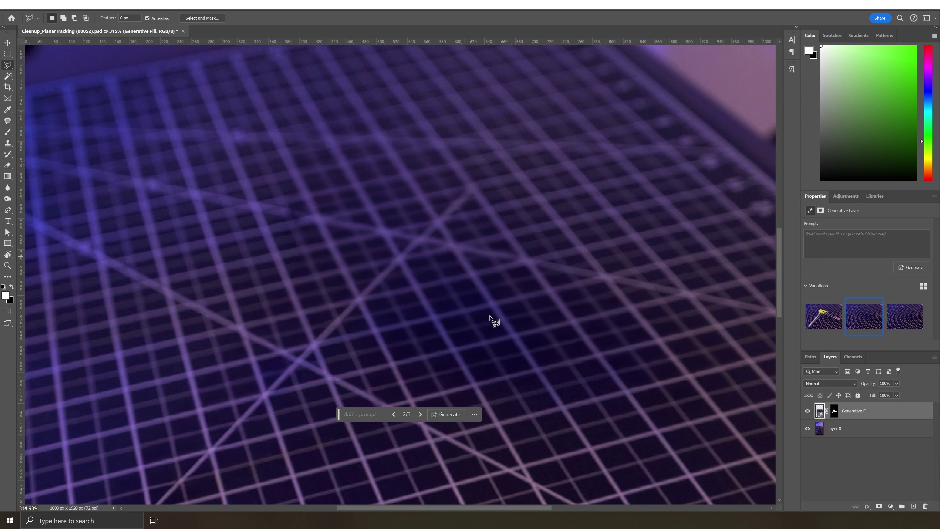
scroll(441, 246, down, 8)
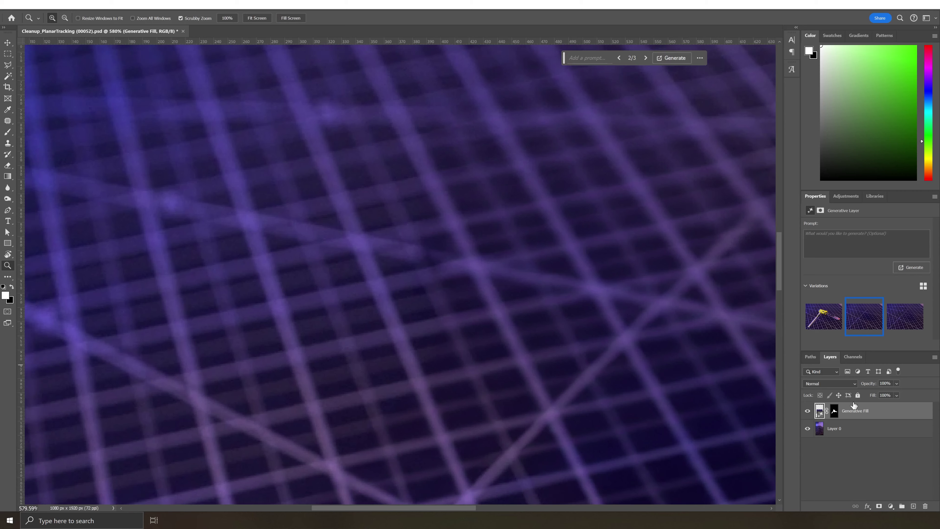
Duplicate the Generative Fill layer and activate the Clone Stamp tool to retouch it
key(ctrl+j)
key(s)
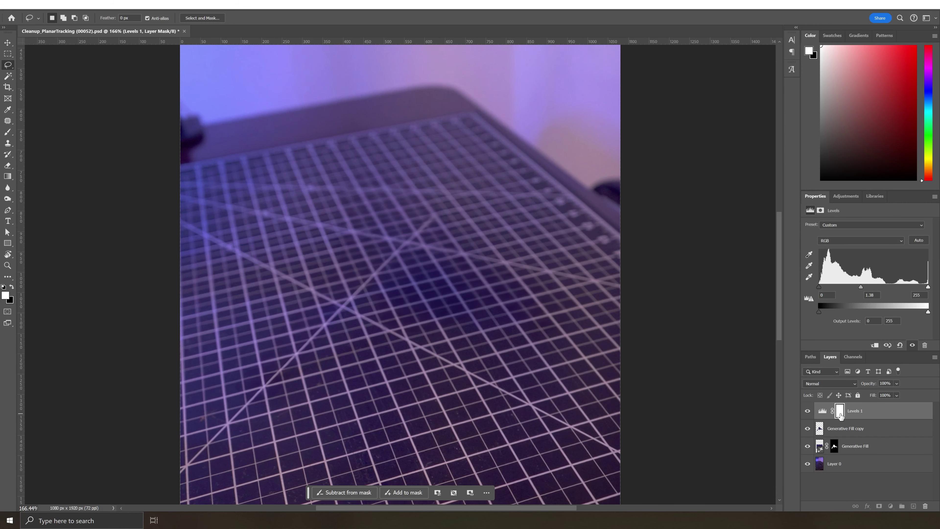
Invert the Levels 1 mask and paint white at 100% opacity over the dark patch in the middle of the mat
key(ctrl+i)
key(b)
key(0)
drag(493, 441, 522, 337)
key(ctrl+z)
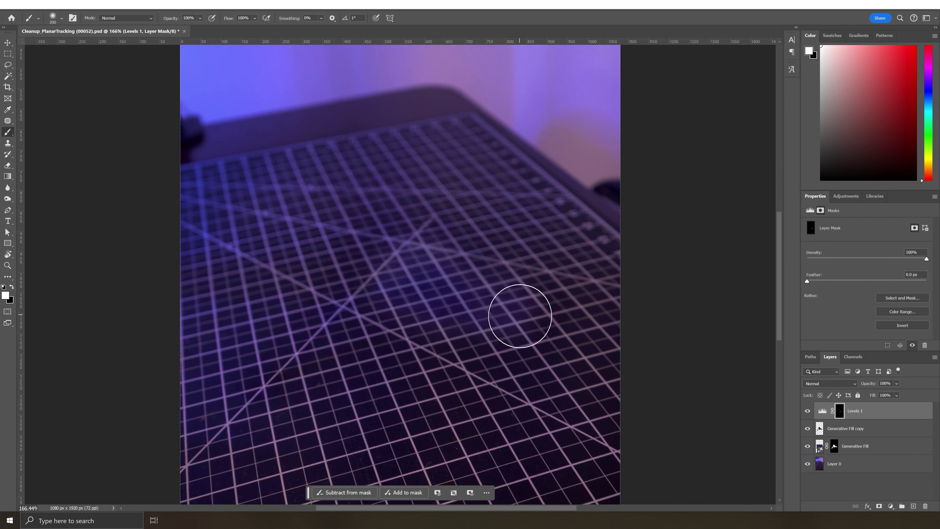
drag(500, 307, 404, 285)
key(ctrl+0)
Fine-tune the Levels 1 midtones, soften the mask edges with a 500 px black brush and compare before and after
click(823, 411)
drag(859, 287, 865, 287)
key(ctrl+backslash)
key(bracketright)
key(bracketright)
key(bracketright)
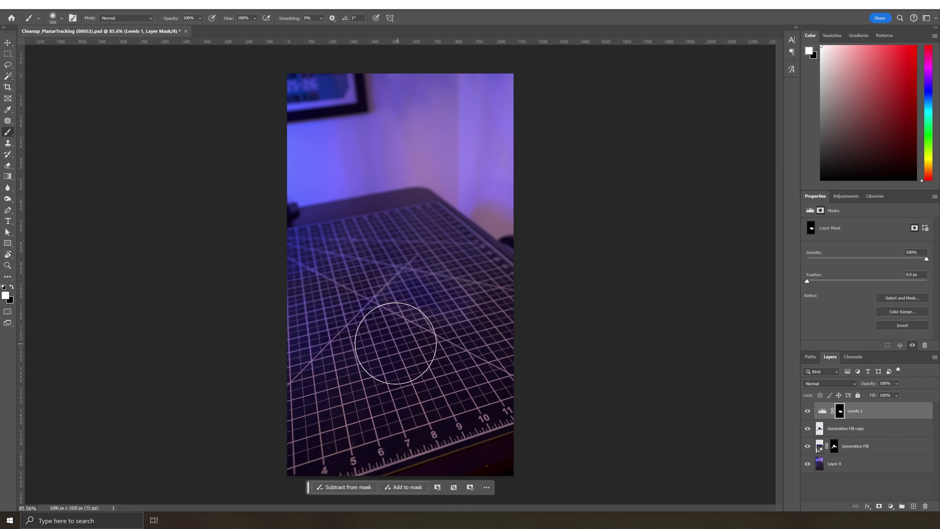
key(x)
drag(394, 343, 374, 243)
click(808, 411)
click(808, 411)
Add a Hue/Saturation adjustment with a copy of the Levels 1 mask and set its saturation to -48
click(890, 506)
click(890, 427)
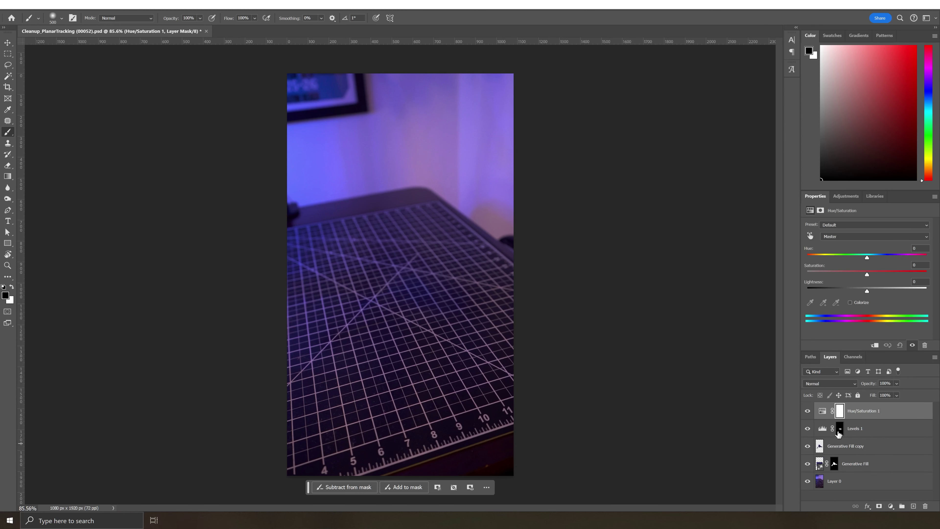
alt+drag(841, 435, 839, 411)
click(467, 200)
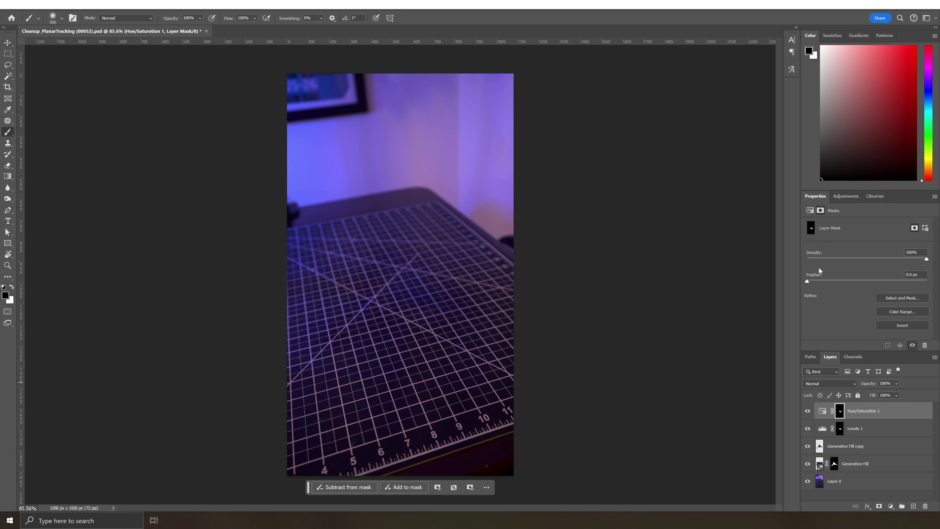
click(822, 410)
drag(867, 274, 828, 274)
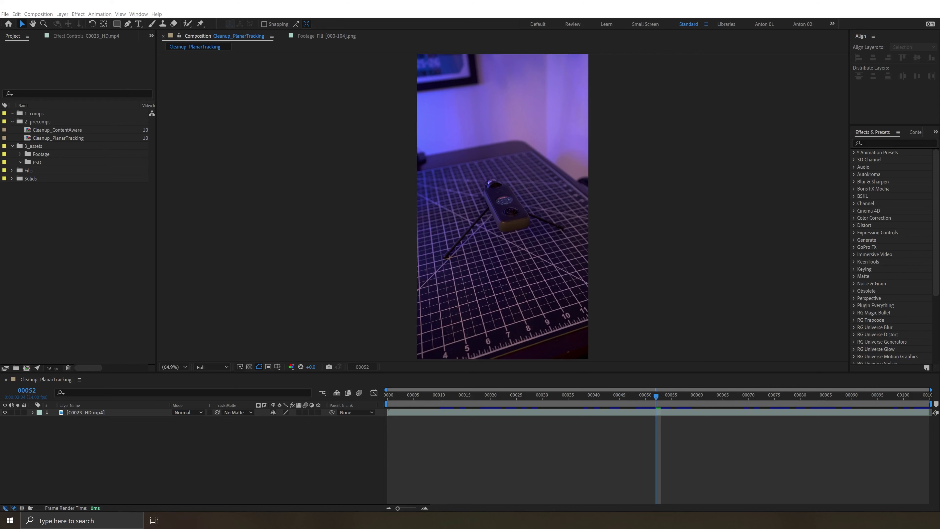
Import Cleanup_PlanarTracking (00052).psd into the After Effects project's PSD folder as footage with merged layers
drag(518, 329, 37, 162)
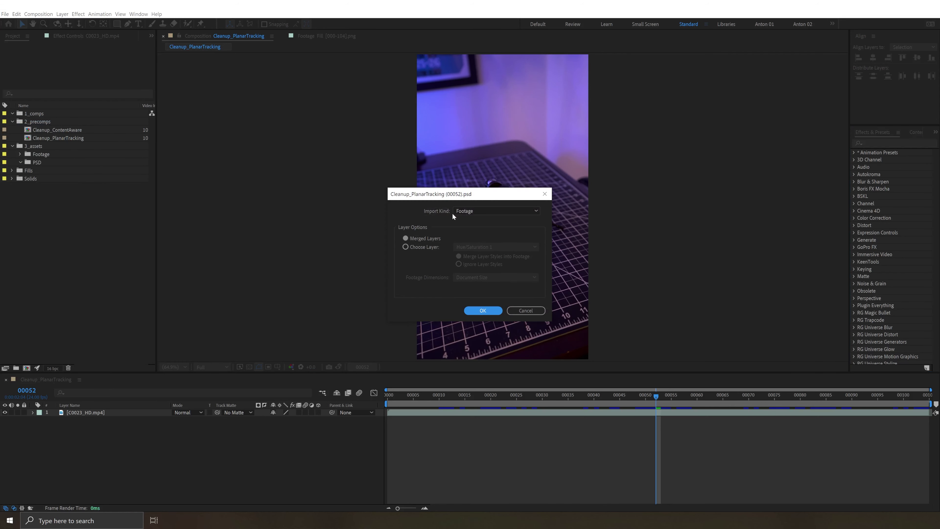
click(490, 310)
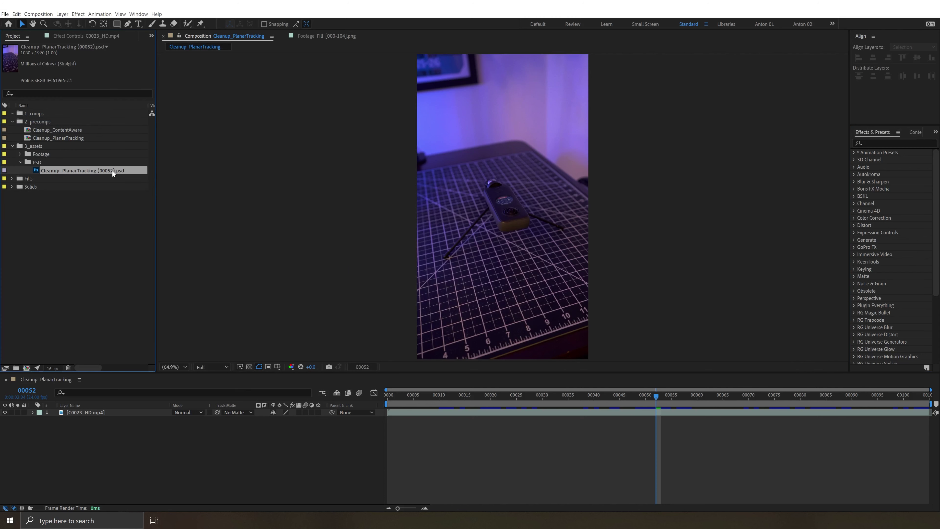
Place the imported PSD above C0023_HD.mp4 in the composition, compare it with the clip and hide it
drag(108, 170, 95, 410)
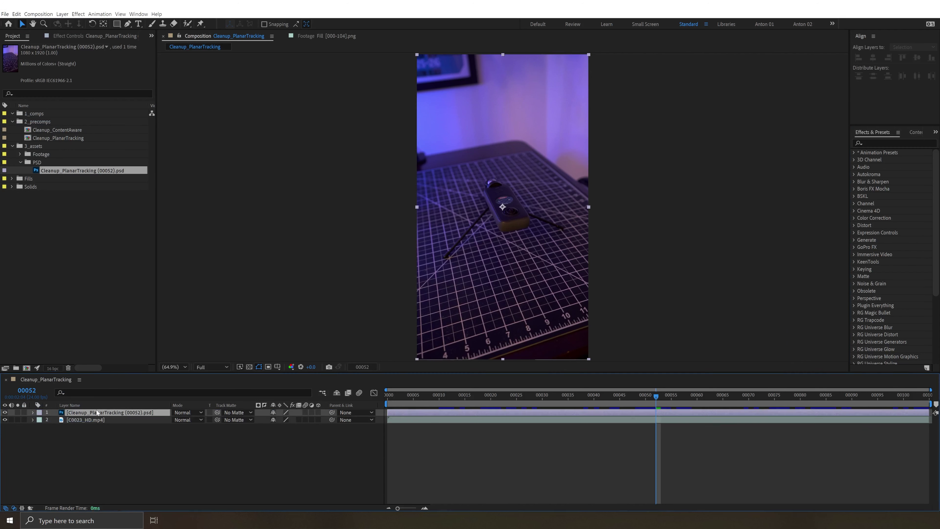
click(5, 413)
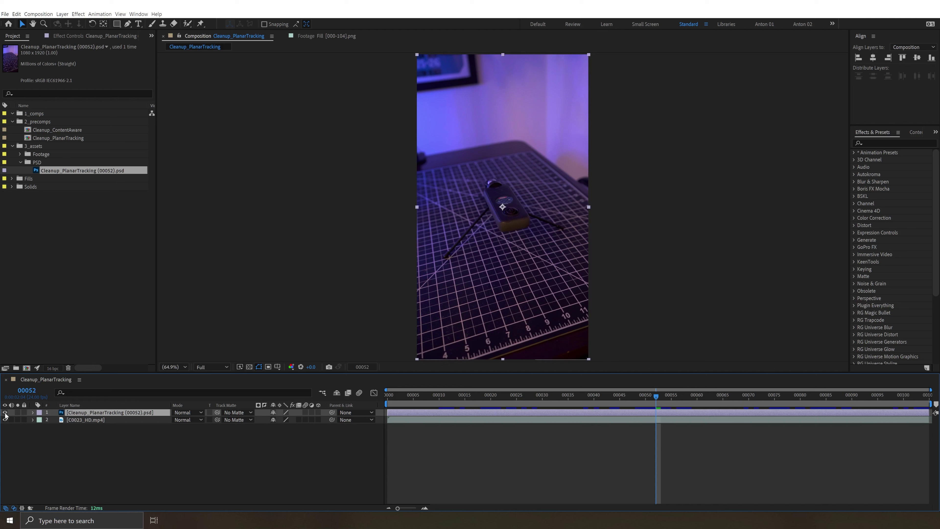
click(5, 412)
click(5, 412)
Select the C0023_HD.mp4 layer at frame 43 and search the available effects for mocha
click(91, 421)
drag(625, 397, 603, 416)
click(882, 143)
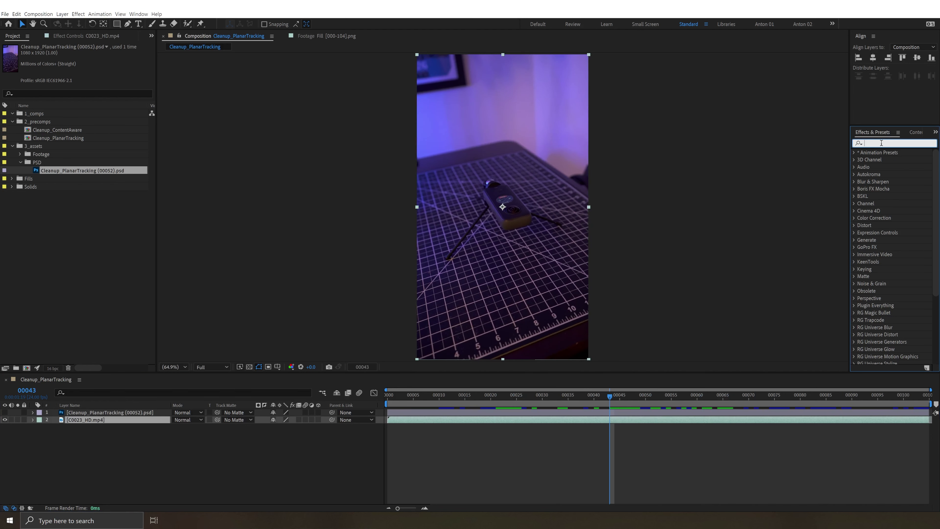
text(mocha)
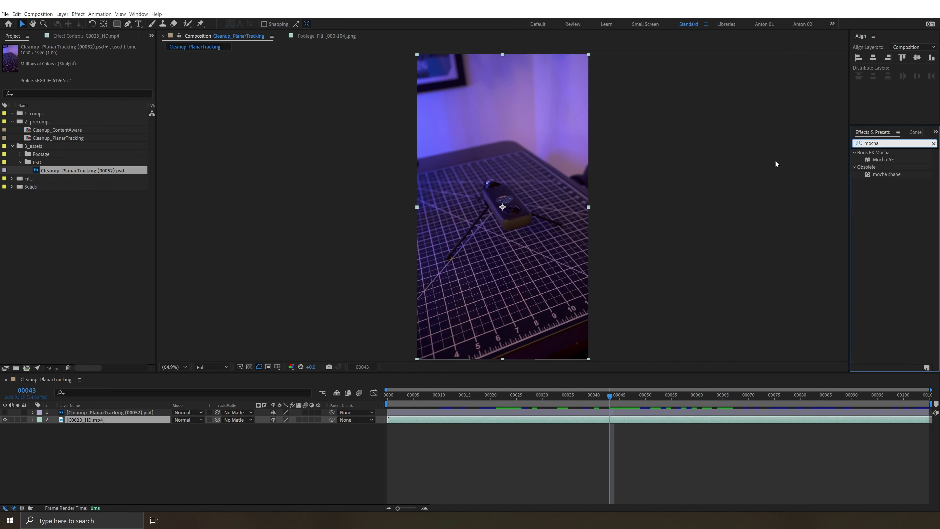
key(Escape)
Apply the Mocha AE effect to the C0023_HD.mp4 layer through FX Console and launch Mocha
click(85, 421)
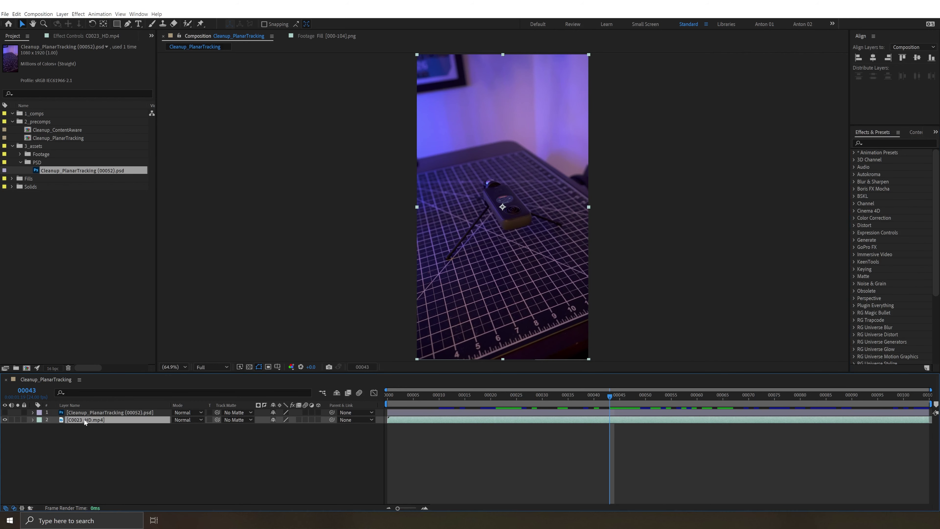
key(ctrl+space)
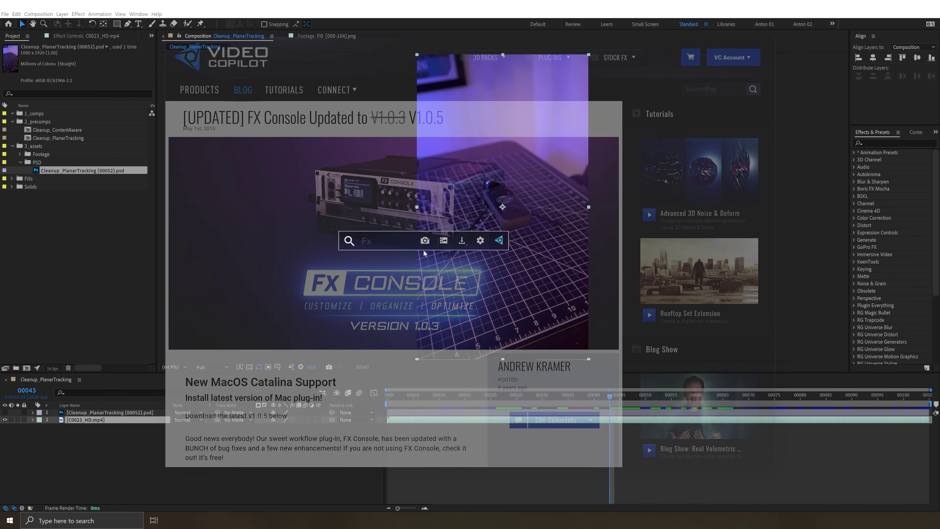
text(mocha)
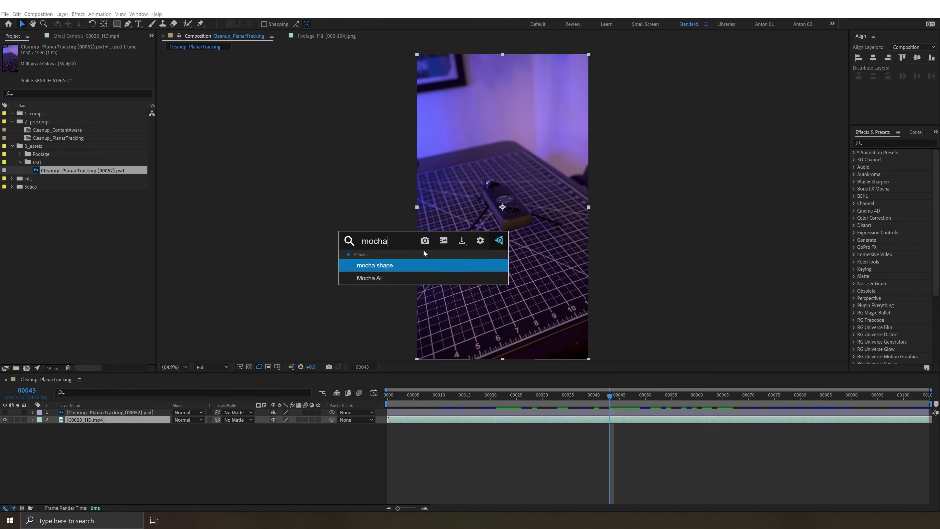
click(381, 277)
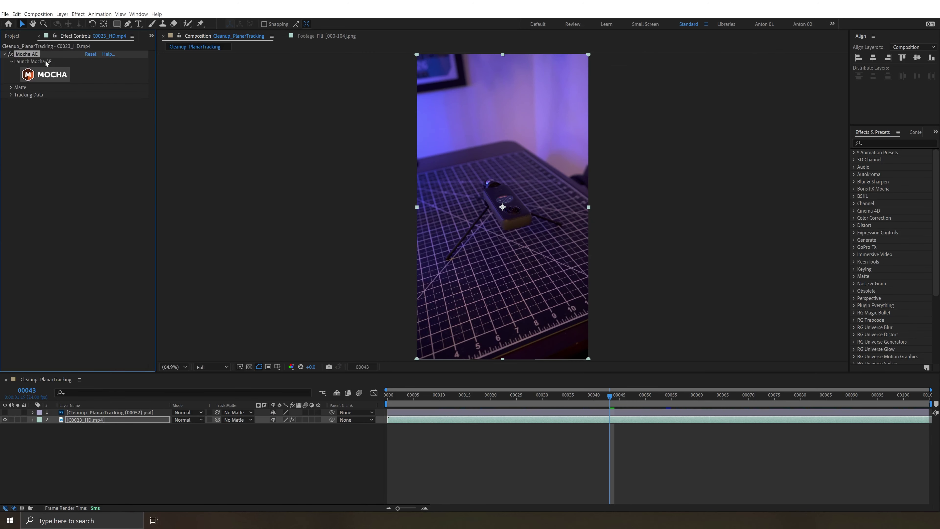
click(41, 76)
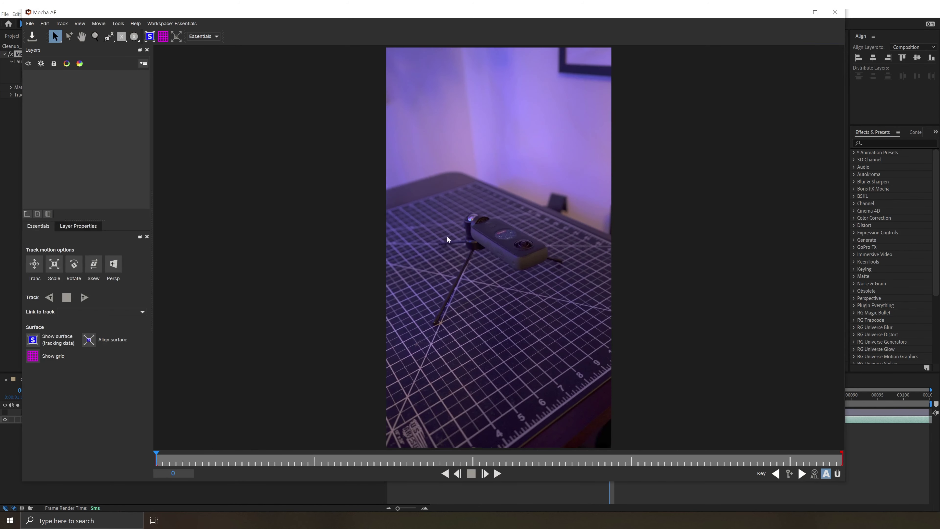
At frame 25, draw a closed spline around the mat's grid area in front of the camera, above the ruler numbers
drag(251, 461, 321, 444)
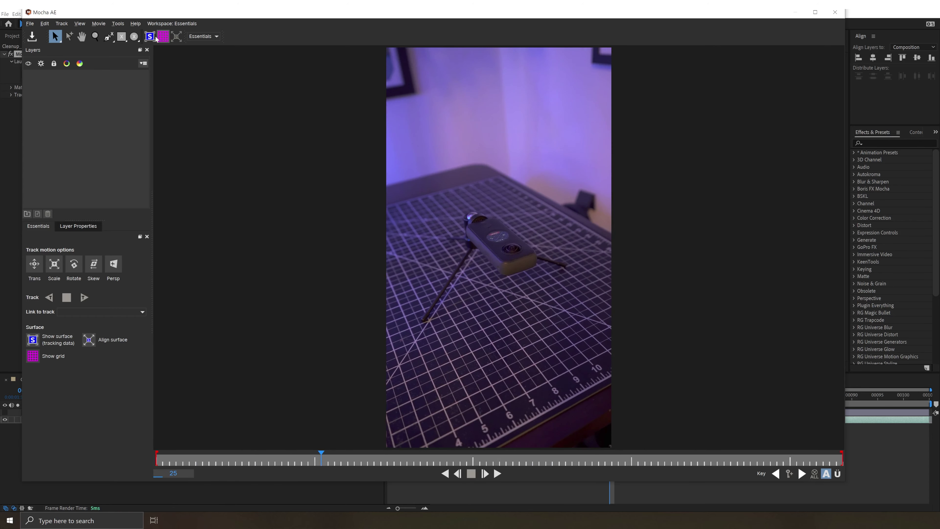
click(108, 37)
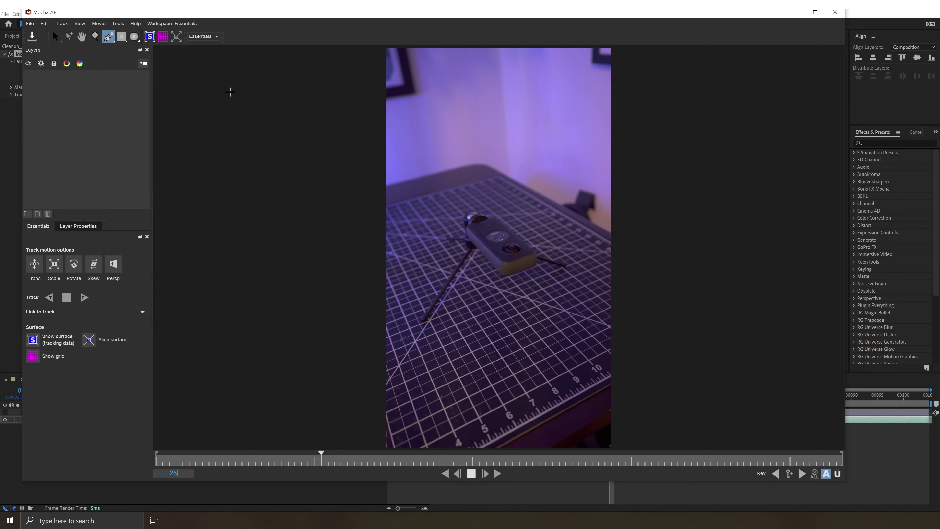
click(407, 427)
click(544, 370)
click(519, 329)
click(513, 330)
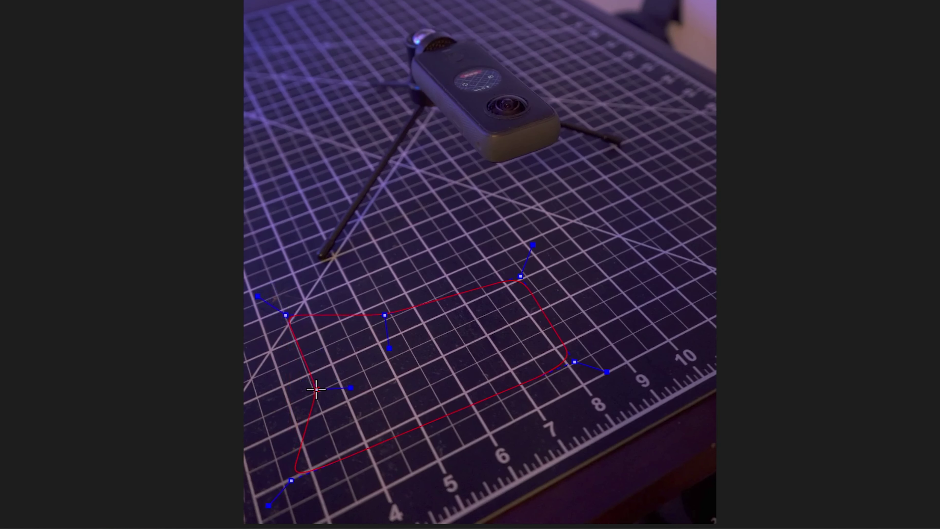
right_click(316, 389)
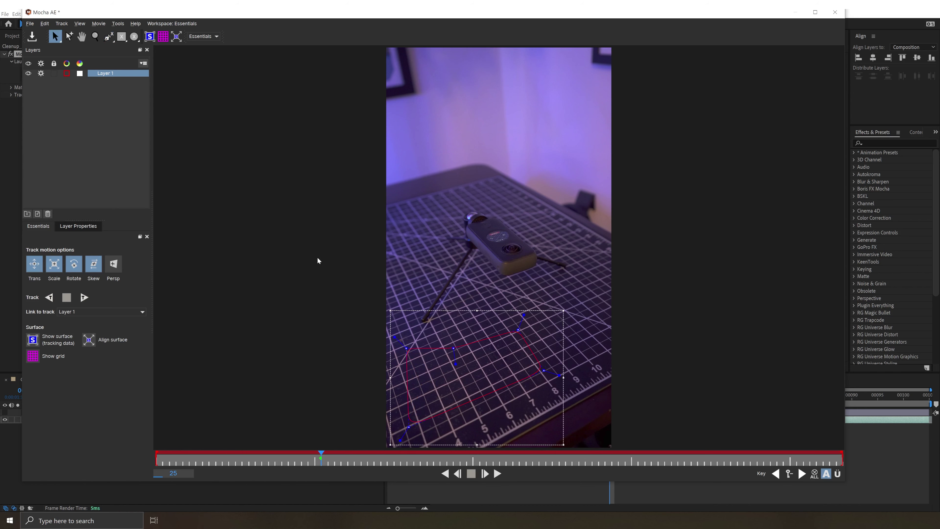
Add a second closed X-spline to Layer 1 around the mat area to the left of the camera
drag(109, 38, 110, 66)
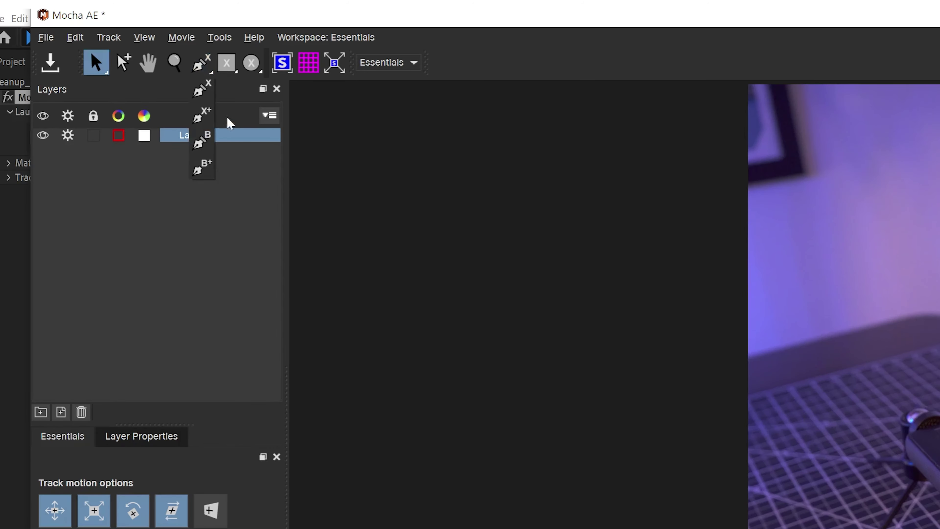
drag(203, 121, 200, 120)
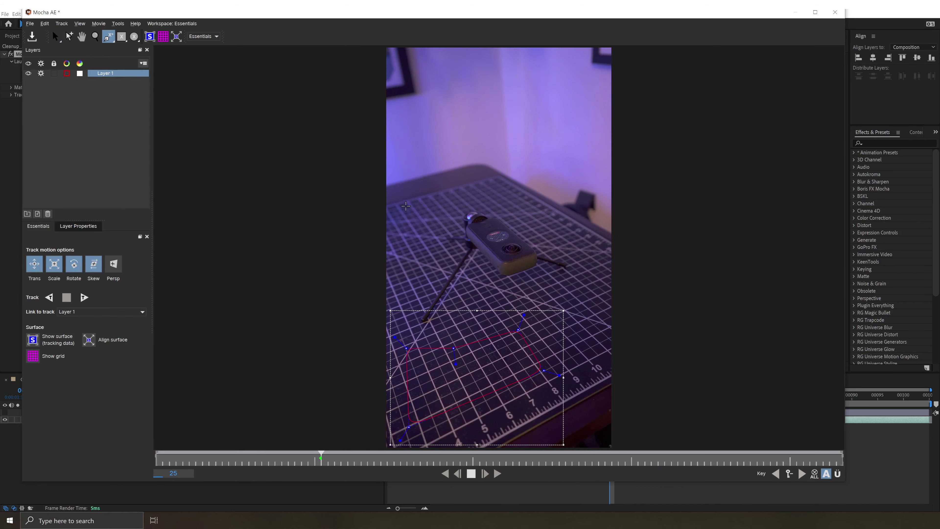
click(406, 206)
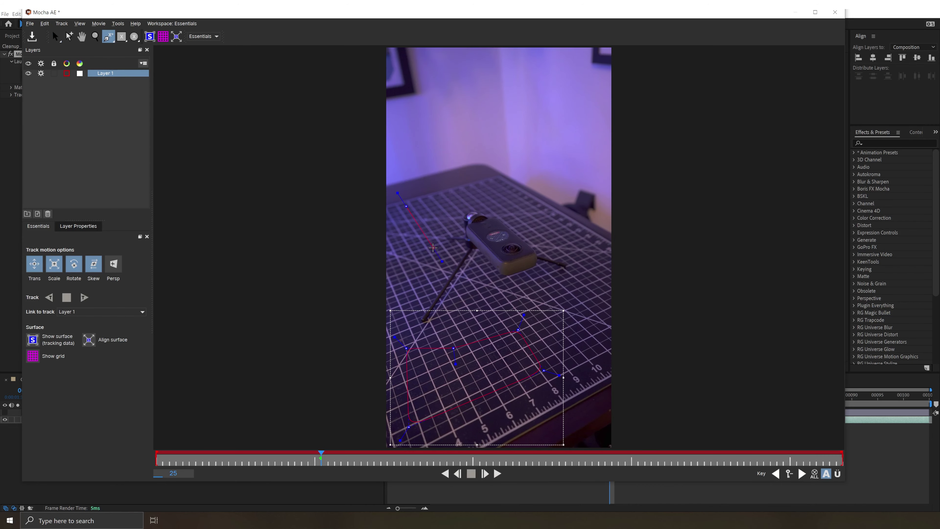
right_click(375, 224)
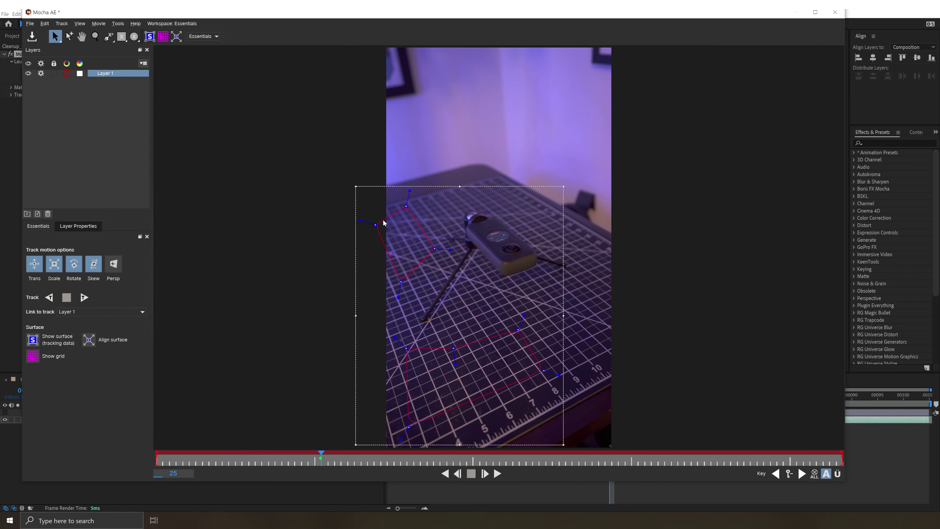
Add two more closed splines to Layer 1, covering the mat behind the camera and to its right
click(107, 40)
right_click(460, 201)
click(602, 333)
click(609, 304)
right_click(609, 304)
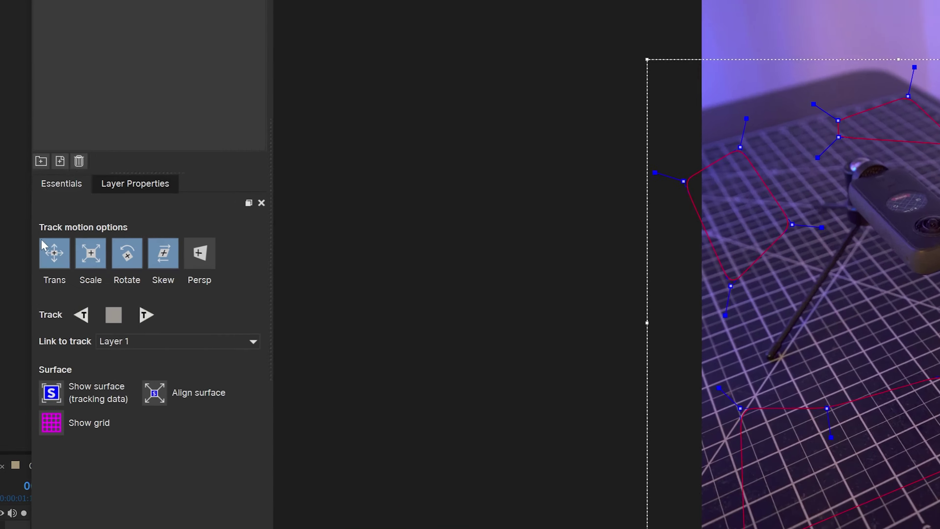
Include perspective in the motion tracked for Layer 1
click(202, 248)
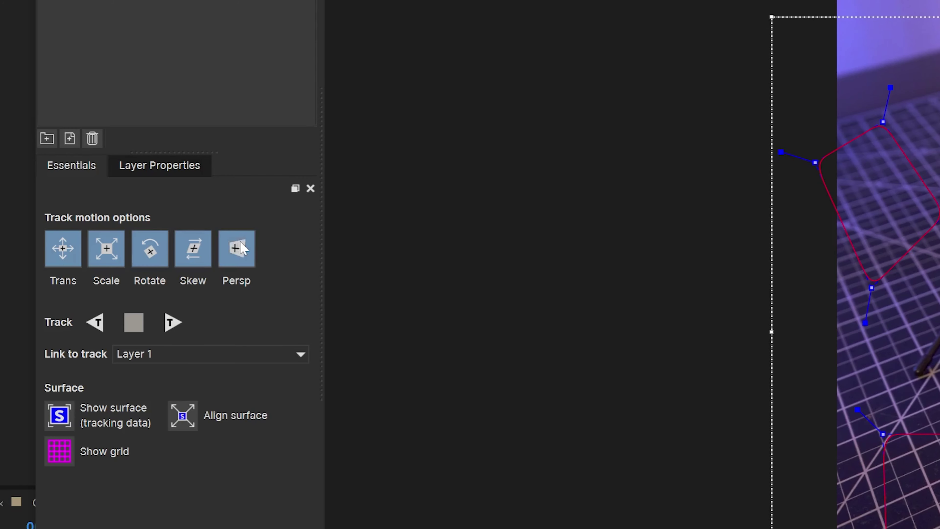
Track Layer 1 forward from frame 25 to the end and backward to the start, and scrub through the tracked frames
click(171, 326)
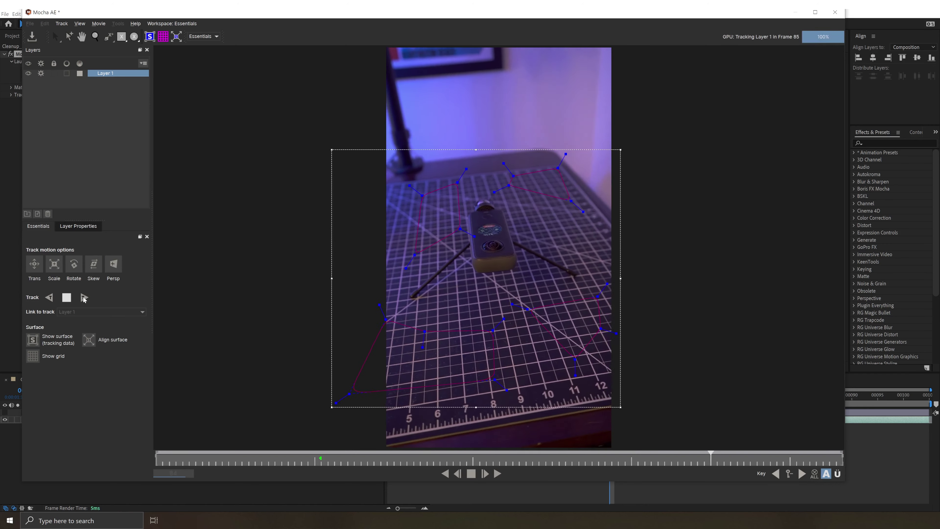
drag(532, 453, 318, 458)
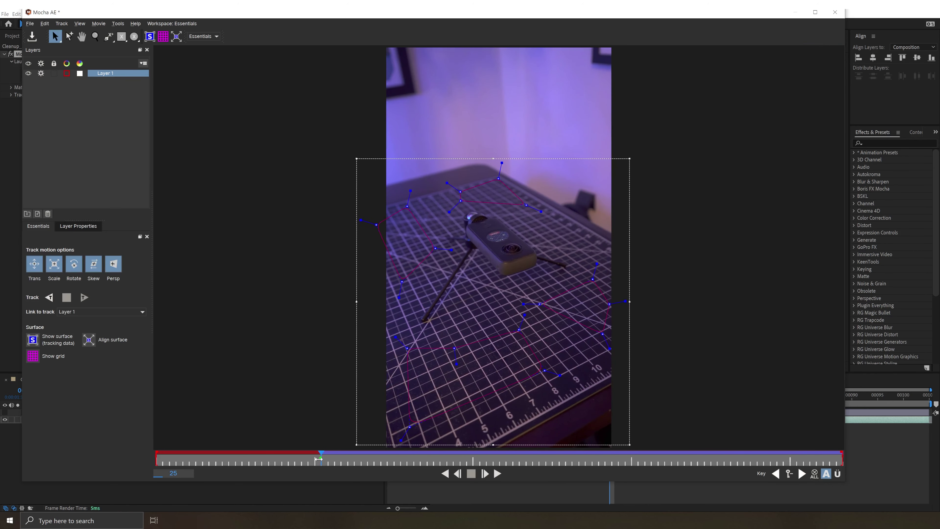
click(49, 297)
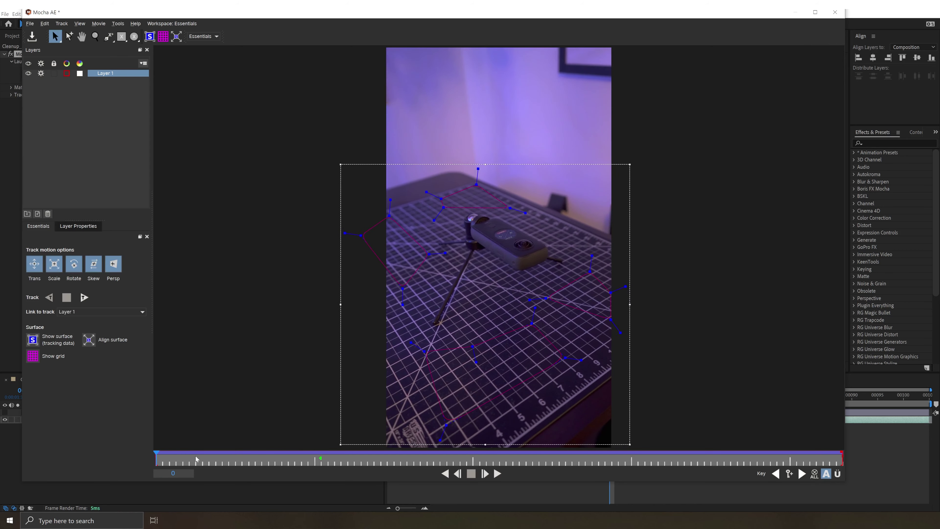
drag(195, 460, 282, 452)
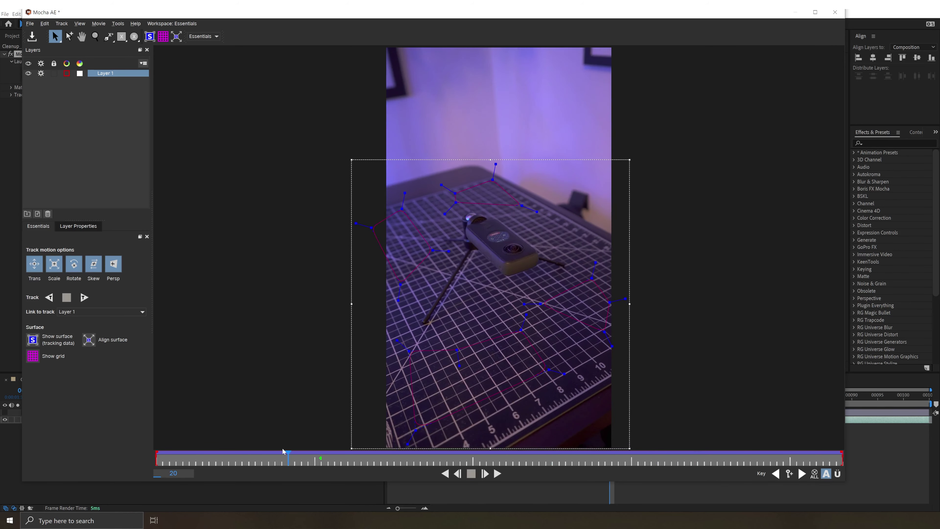
Show Layer 1's planar surface, fit its corners to the mat grid beneath the camera, and play the clip to check the track
click(150, 36)
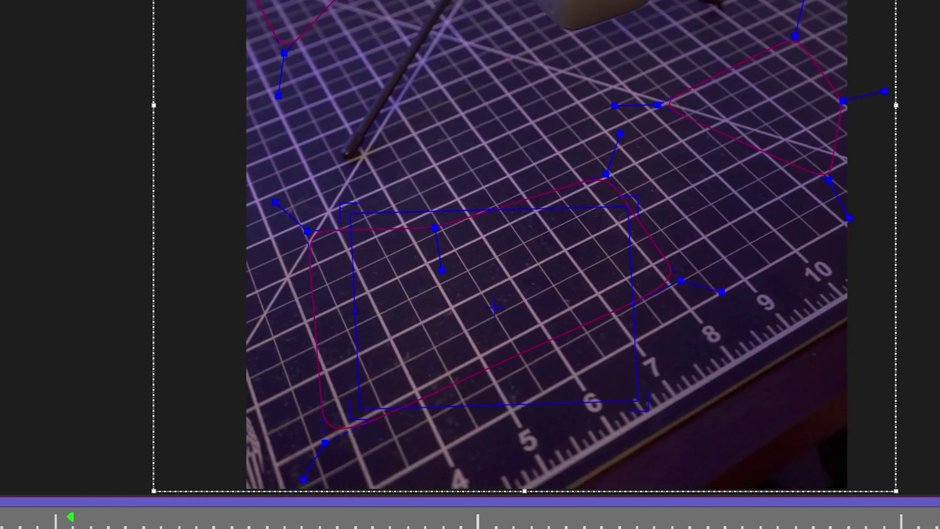
drag(2, 495, 235, 492)
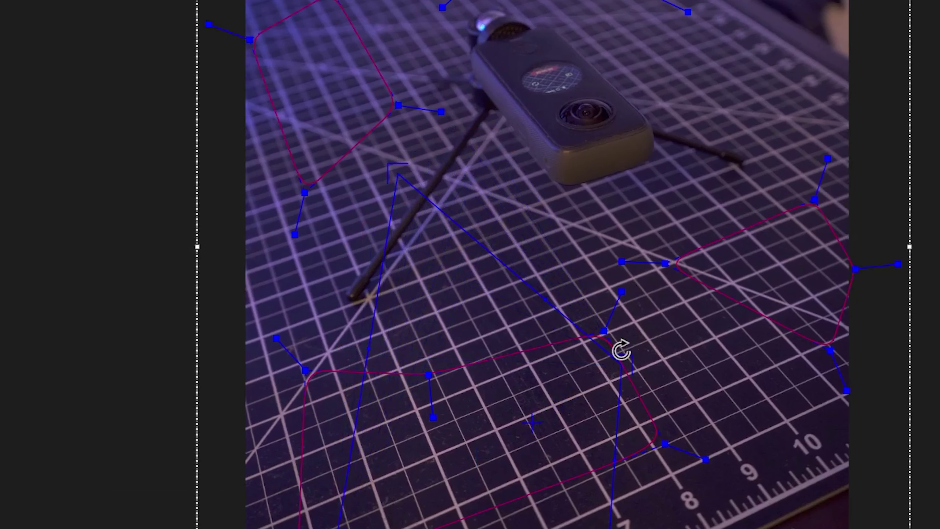
drag(621, 363, 565, 90)
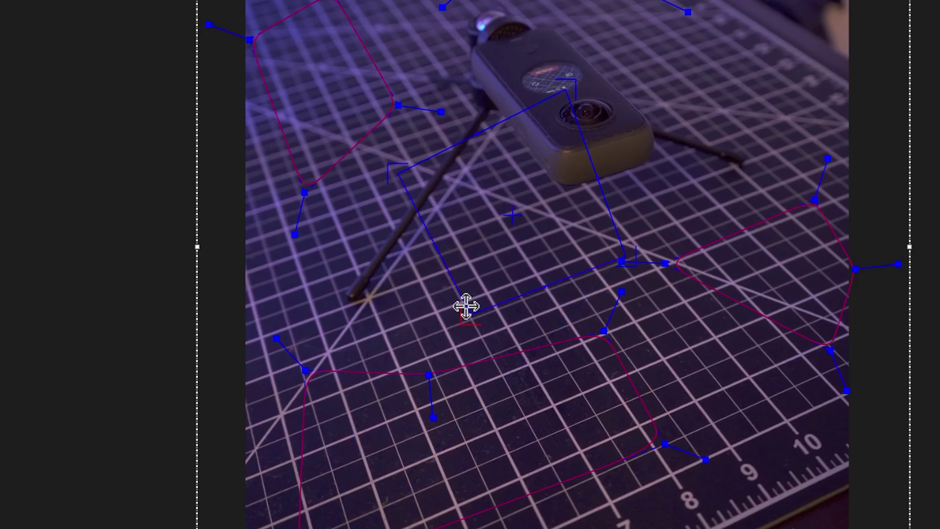
drag(465, 306, 445, 377)
key(space)
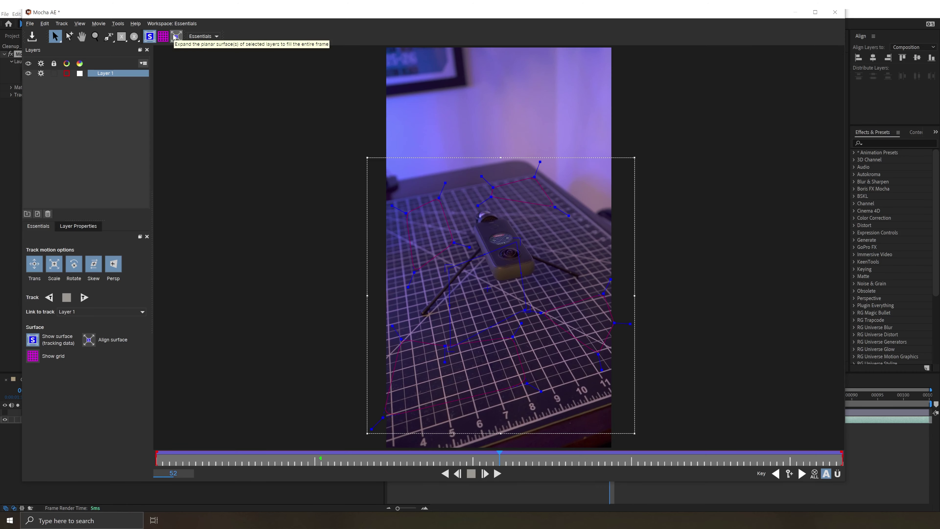
Expand Layer 1's planar surface to fill the entire frame at the clean plate's frame, and save and close the Mocha project
click(175, 36)
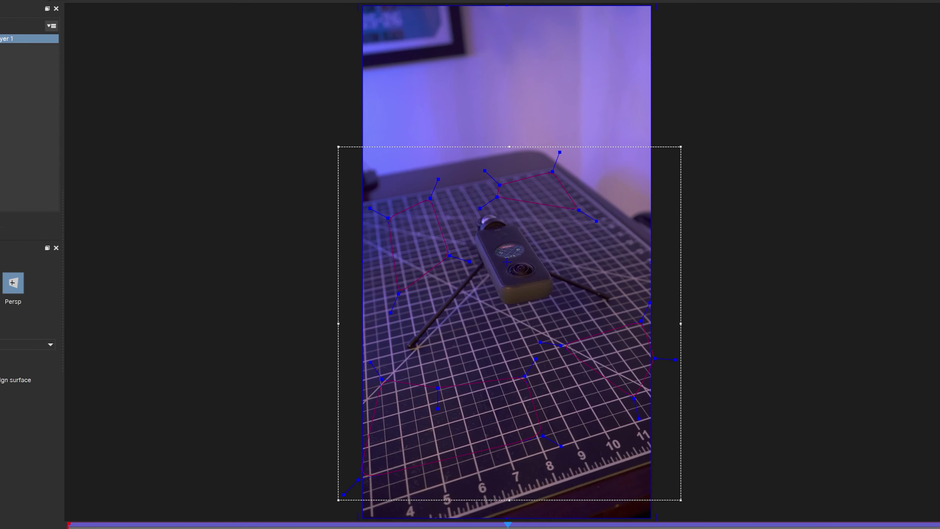
drag(507, 524, 415, 525)
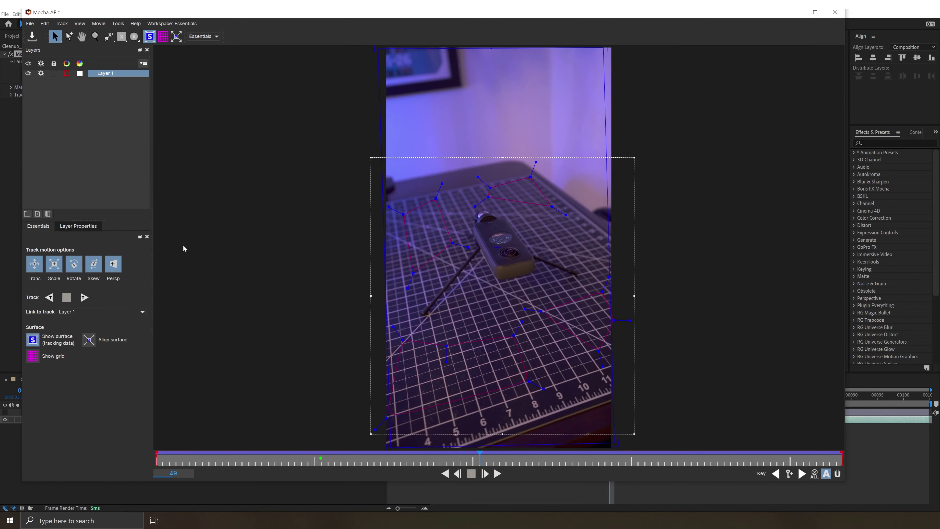
click(835, 13)
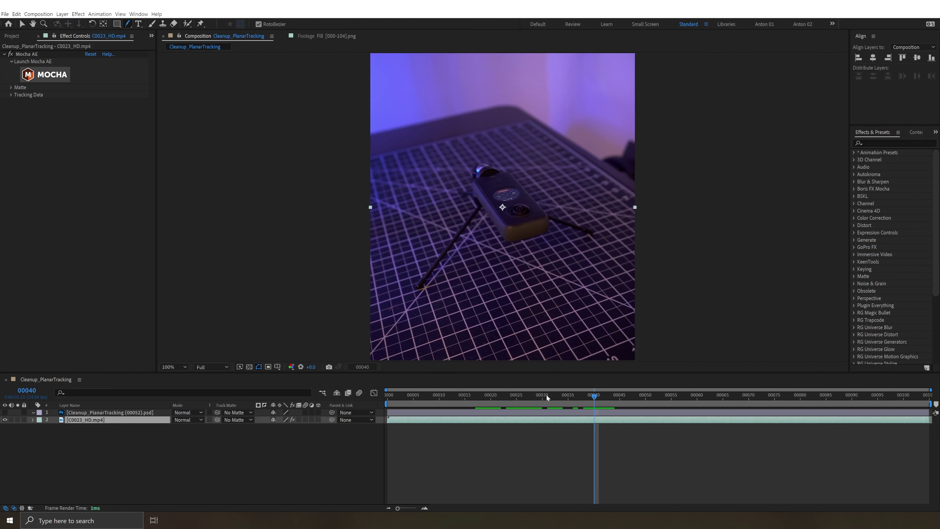
Create track data from Layer 1 in the Mocha AE effect on C0023_HD.mp4
drag(547, 394, 583, 387)
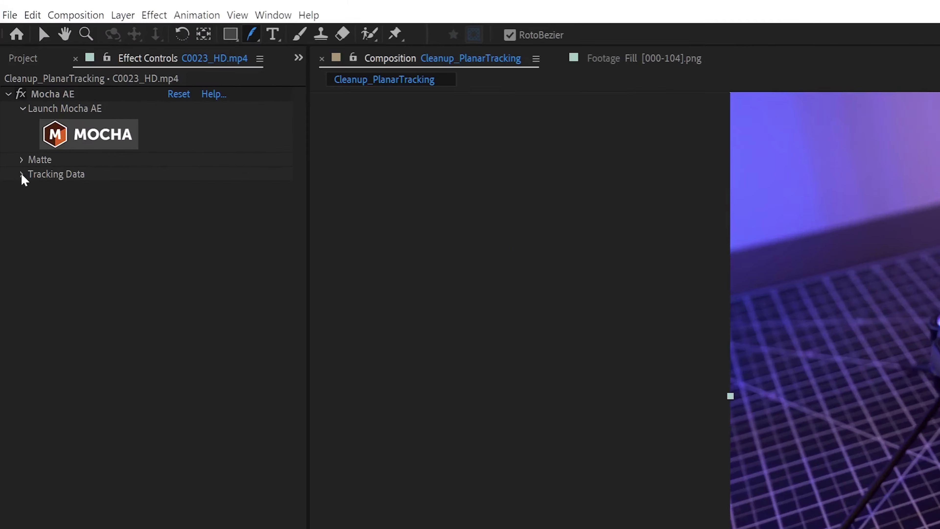
click(11, 94)
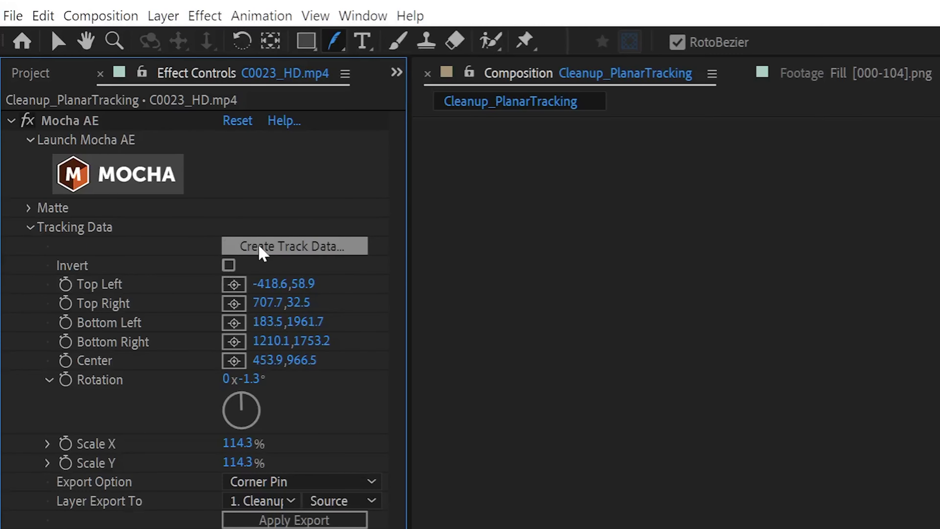
click(268, 245)
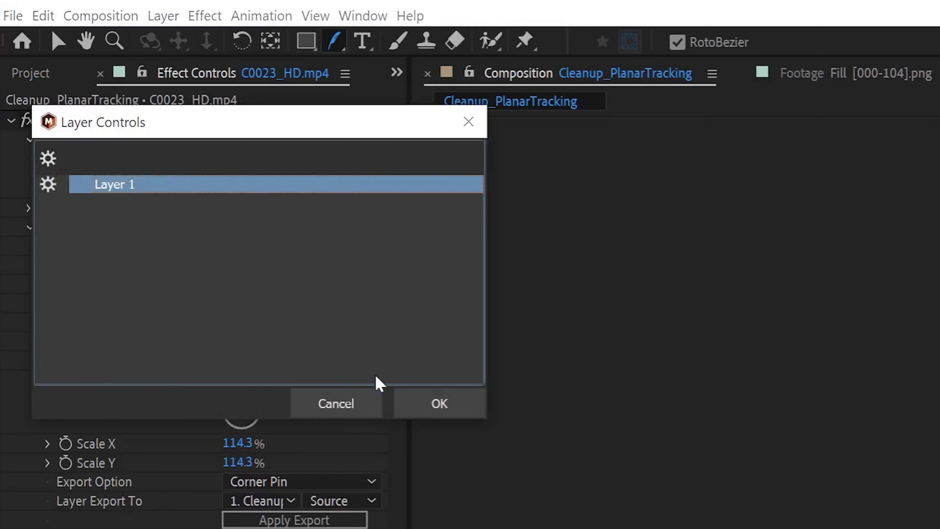
click(463, 409)
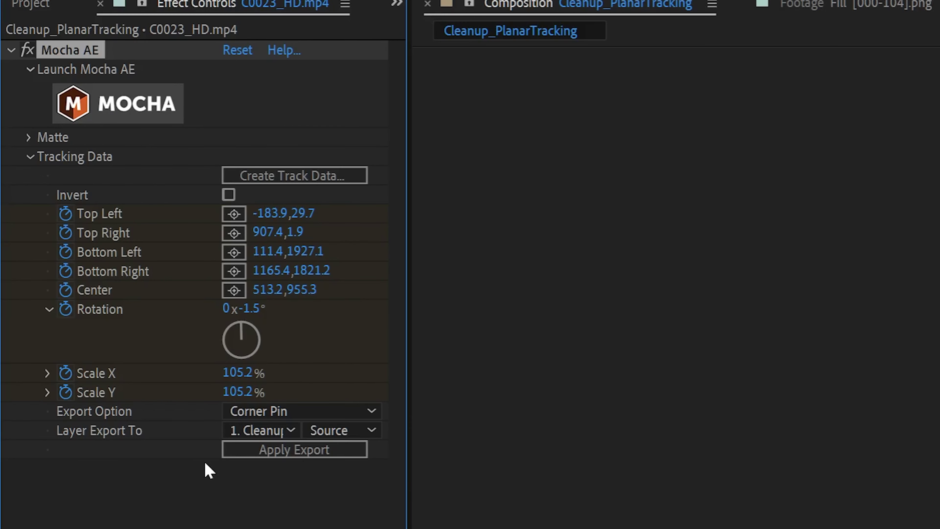
Apply the tracking export as Corner Pin to the Cleanup_PlanarTracking (00052).psd layer
click(262, 458)
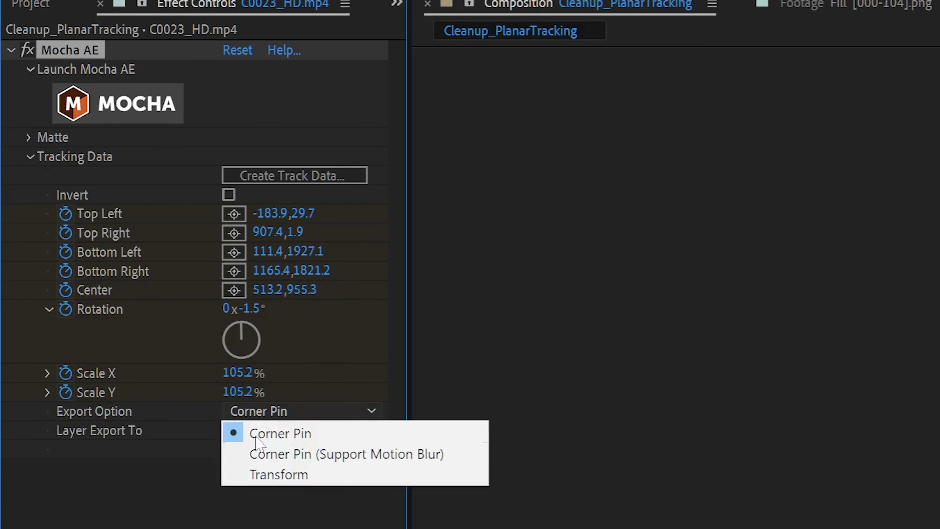
click(280, 440)
click(285, 430)
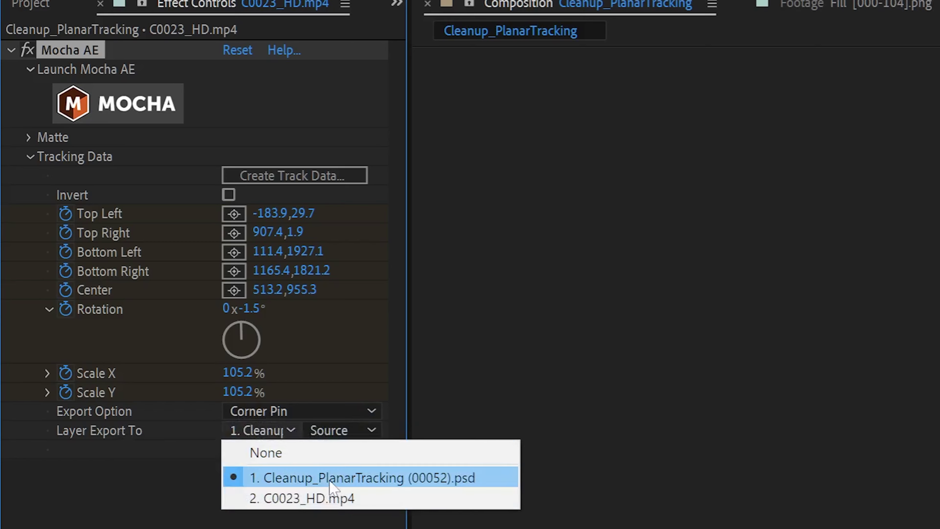
click(321, 478)
click(285, 451)
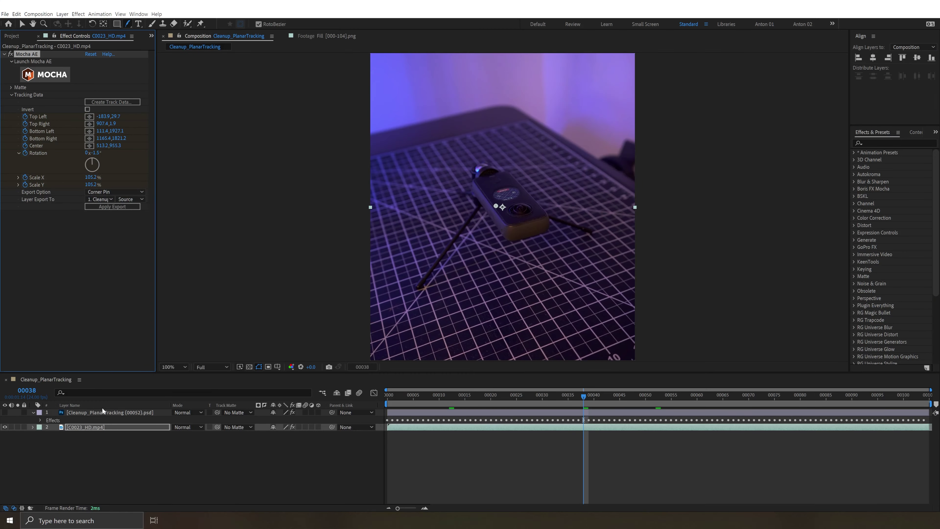
Show the clean plate layer and its Corner Pin keyframes, and scrub the timeline to check that it follows the mat
click(95, 411)
click(4, 412)
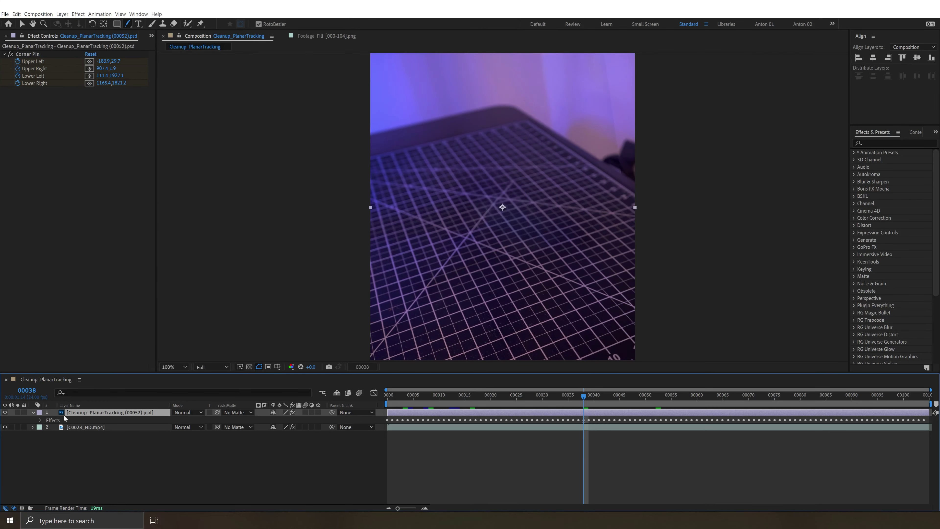
key(u)
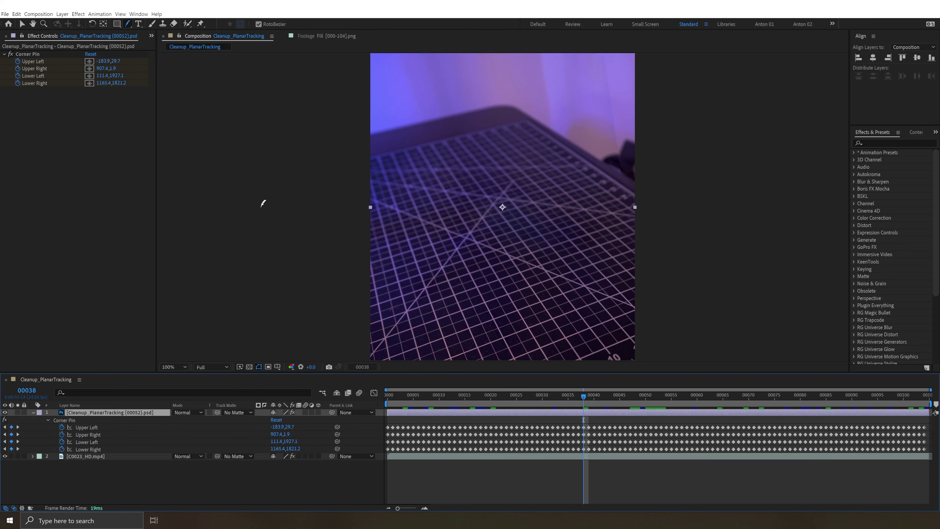
drag(686, 398, 443, 401)
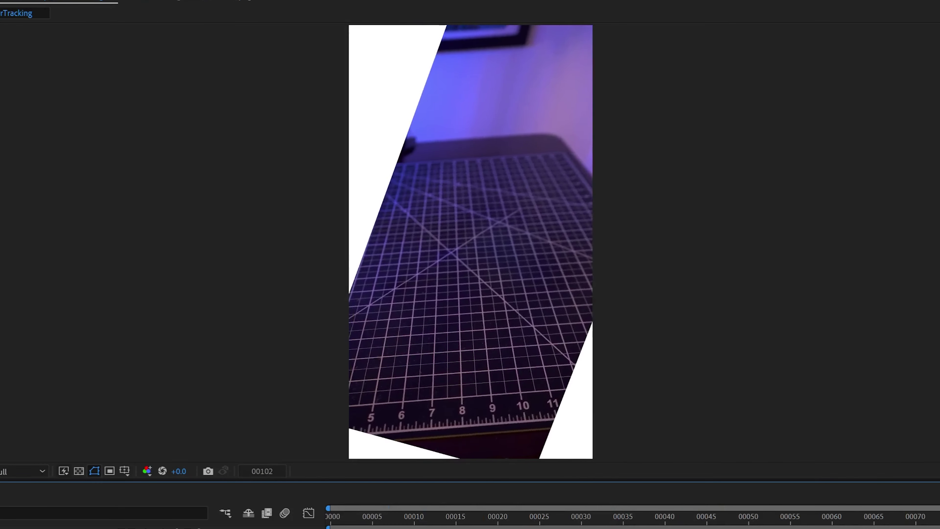
mouse_move(421, 528)
mouse_down()
mouse_move(939, 526)
mouse_move(420, 522)
mouse_up()
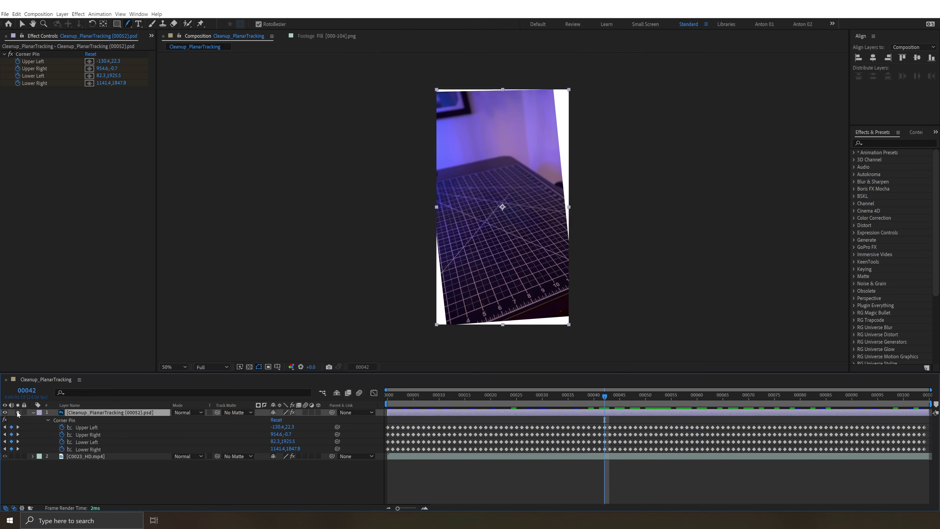
Hide the clean plate at frame 51, draw a closed RotoBezier mask on it around the camera and tripod, and show the layer again
click(4, 412)
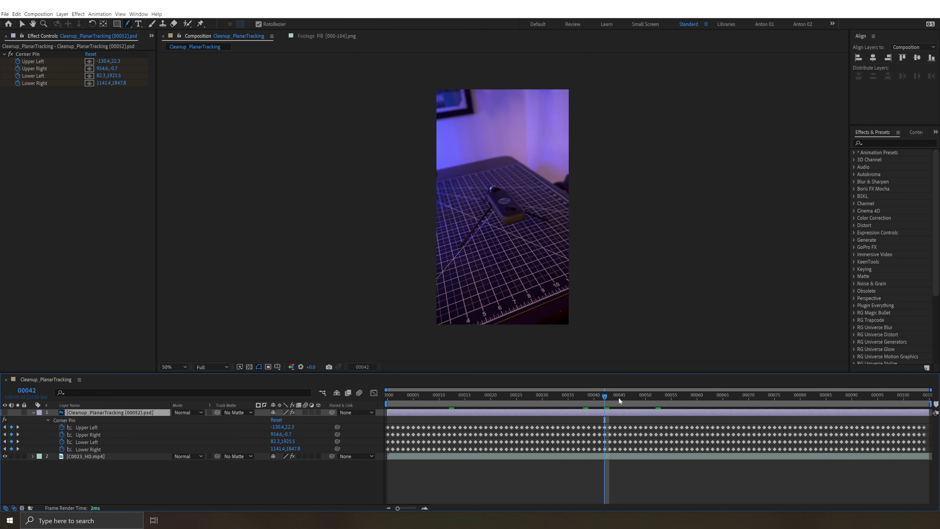
drag(604, 395, 650, 399)
scroll(552, 218, up, 1)
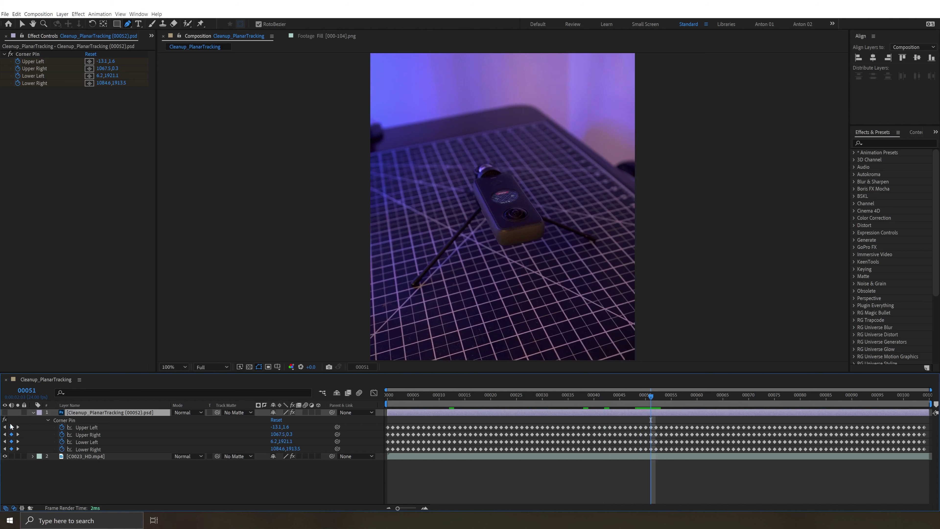
click(482, 152)
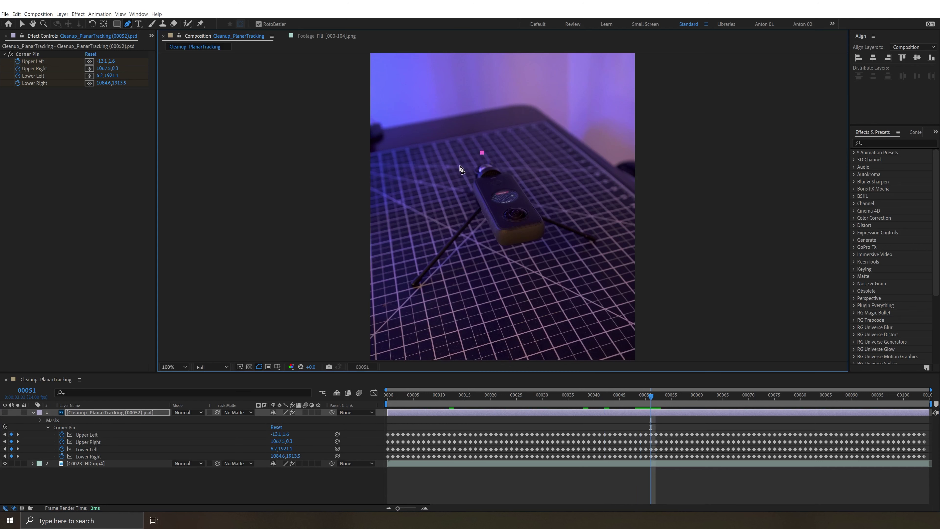
click(461, 202)
click(405, 258)
click(394, 302)
click(424, 307)
click(477, 250)
click(496, 265)
click(548, 257)
click(622, 232)
click(551, 198)
click(518, 162)
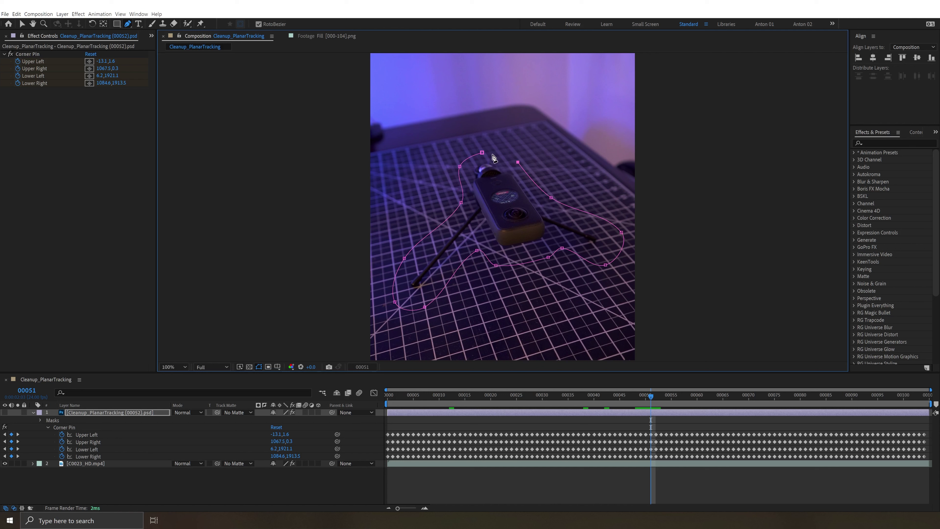
click(481, 153)
click(5, 412)
Solo the masked clean plate to inspect the patch's movement, and play back the composite with both layers
click(18, 413)
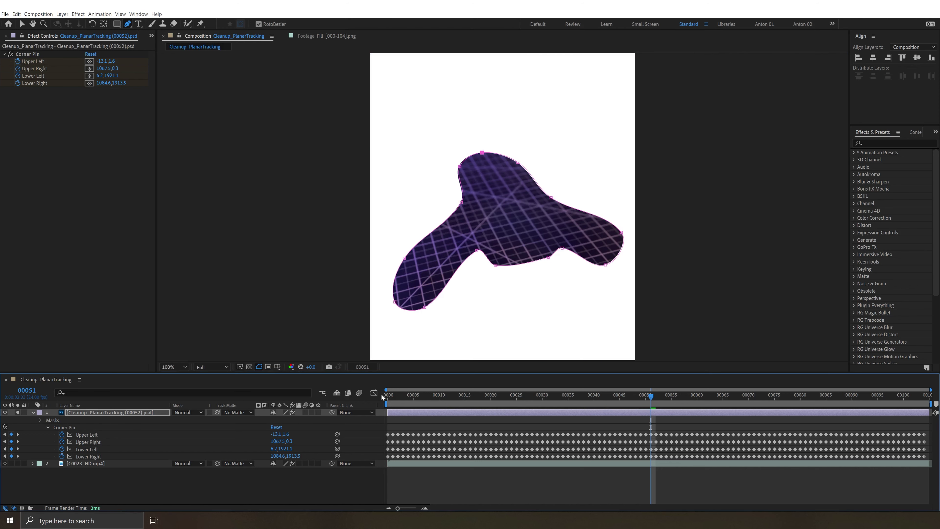
drag(559, 400, 604, 413)
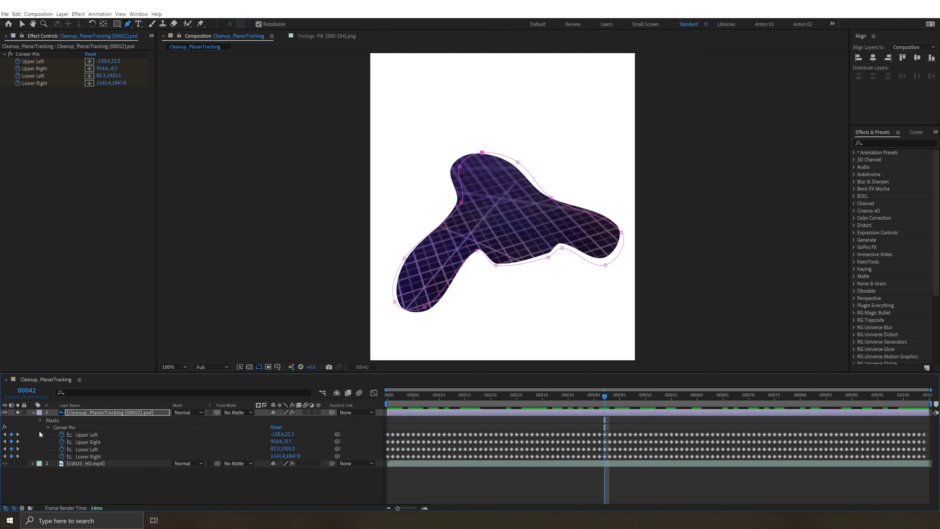
click(18, 412)
key(space)
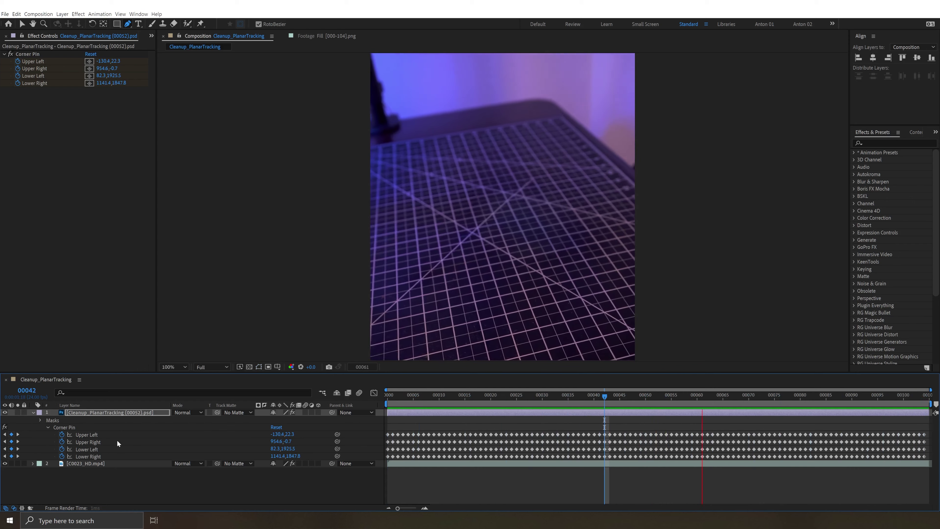
key(space)
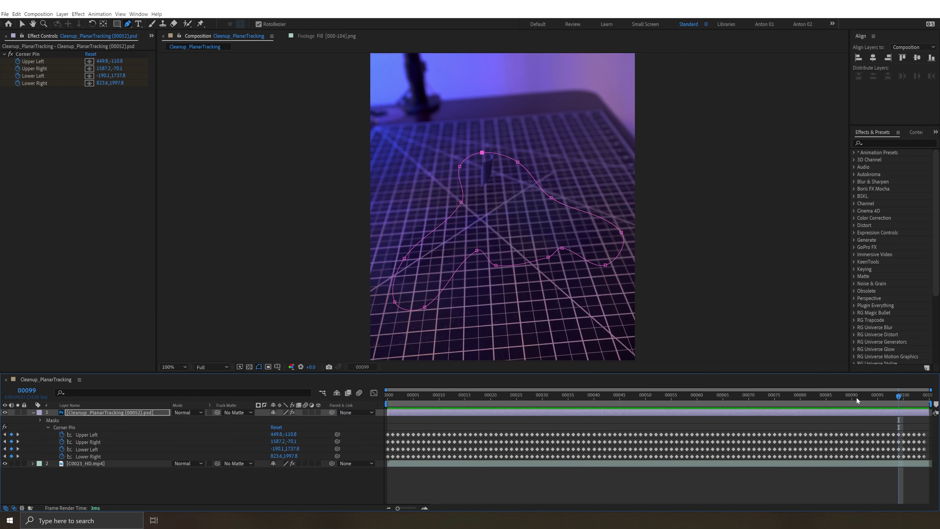
At frame 97, push the mask's upper-left points outward over the camera remnant, and solo the clean plate to inspect the mask across frames
drag(856, 397, 888, 406)
key(v)
drag(433, 155, 447, 195)
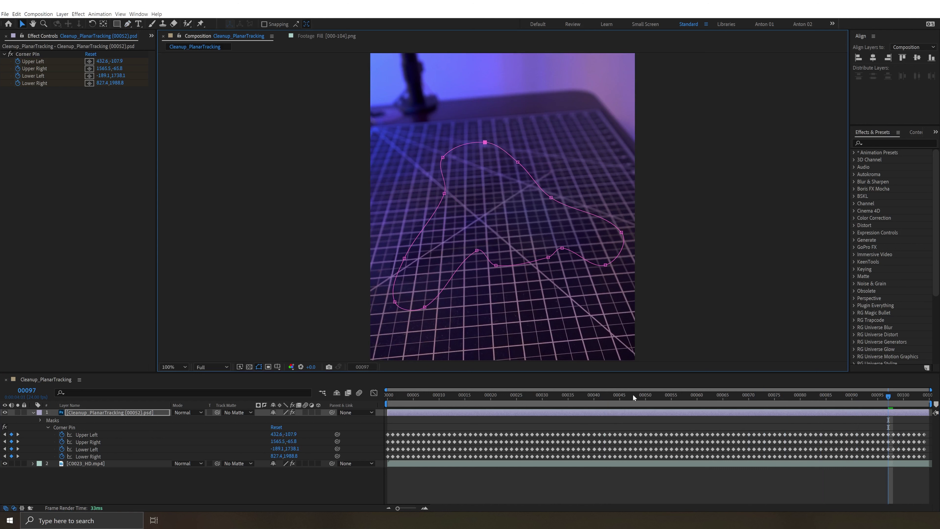
click(18, 412)
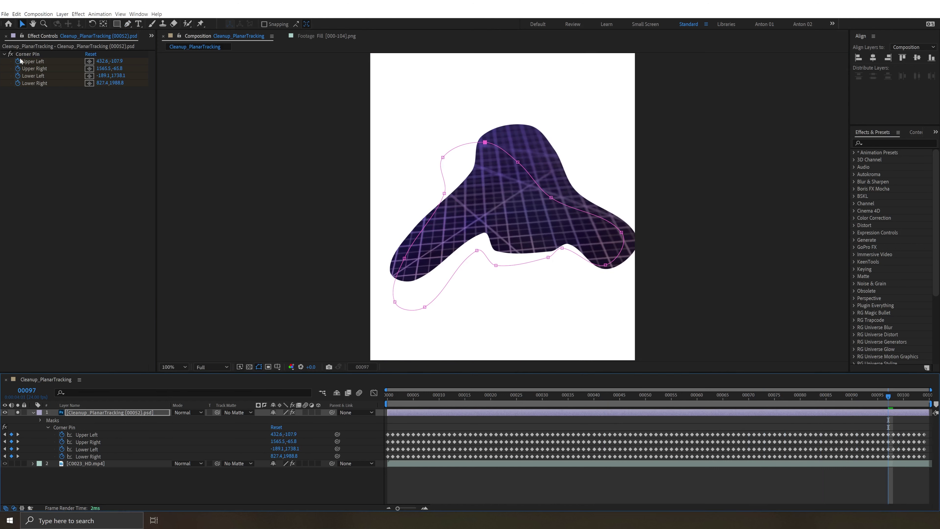
drag(891, 399, 398, 390)
drag(444, 194, 443, 198)
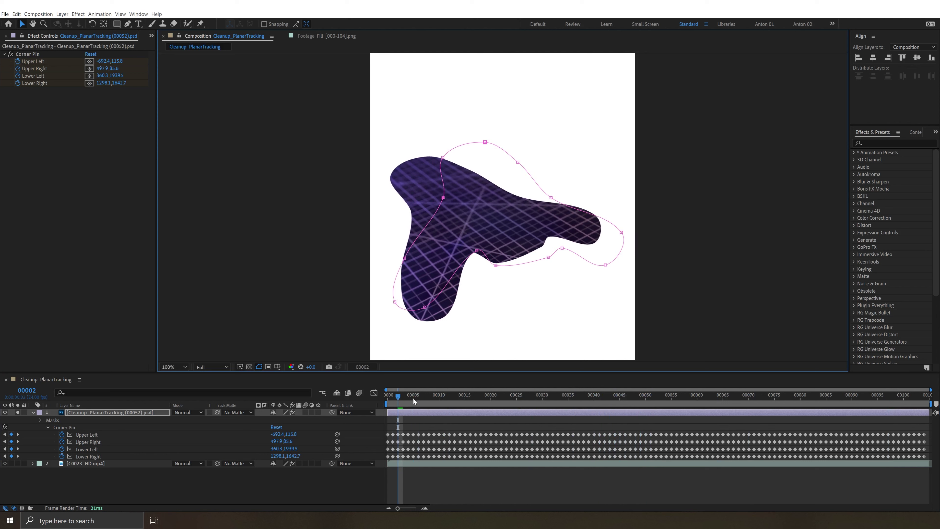
drag(412, 398, 507, 398)
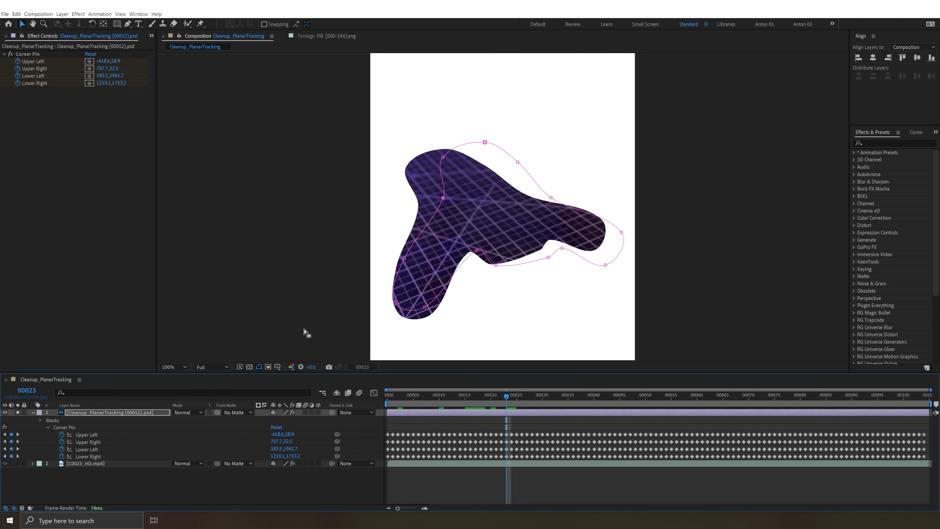
Feather the clean plate's mask edge outward with the Mask Feather tool, and play back the composite with both layers
key(g)
drag(485, 140, 487, 126)
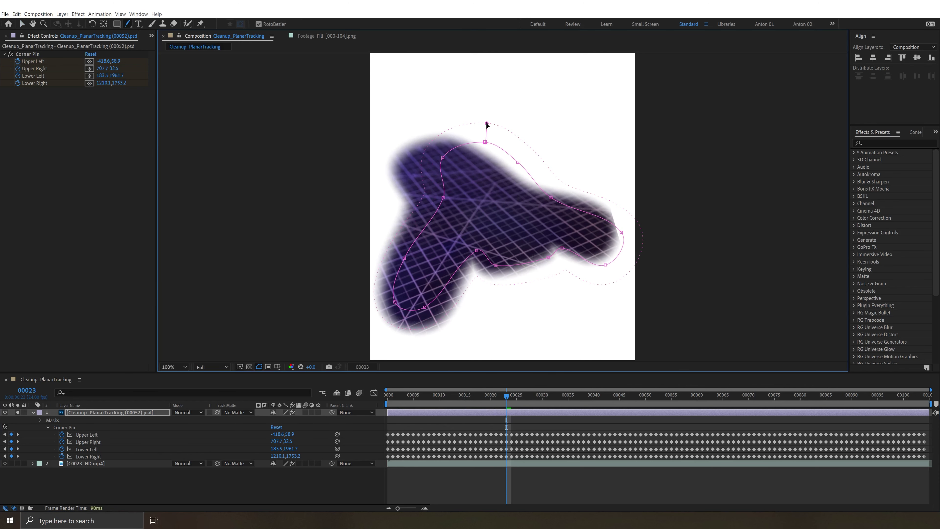
click(17, 412)
key(space)
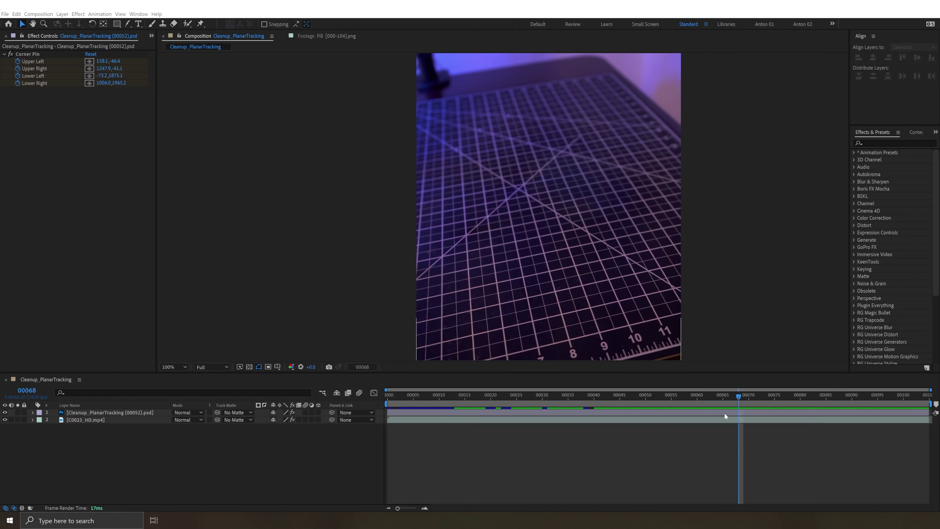
At frame 104, compare the shot with and without the clean plate, and apply a Levels effect to it with gamma 1.09
drag(728, 396, 929, 397)
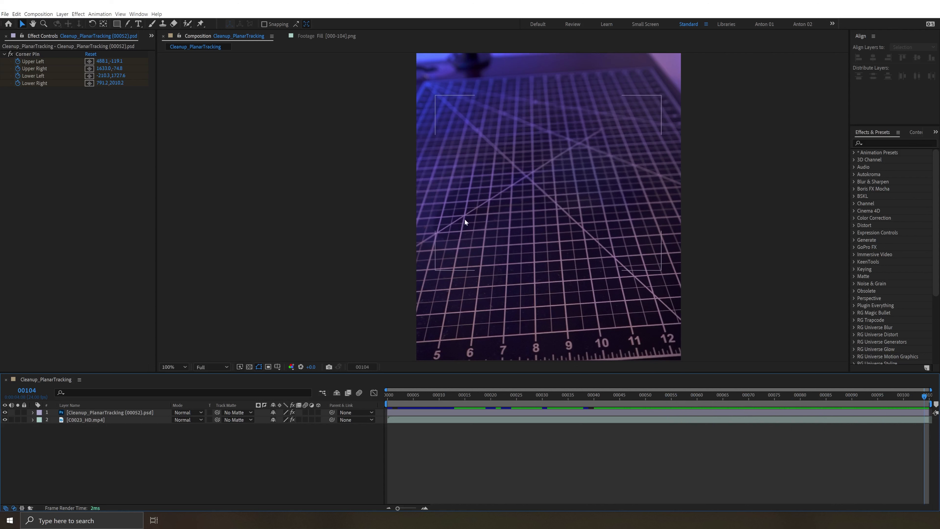
click(5, 412)
click(5, 412)
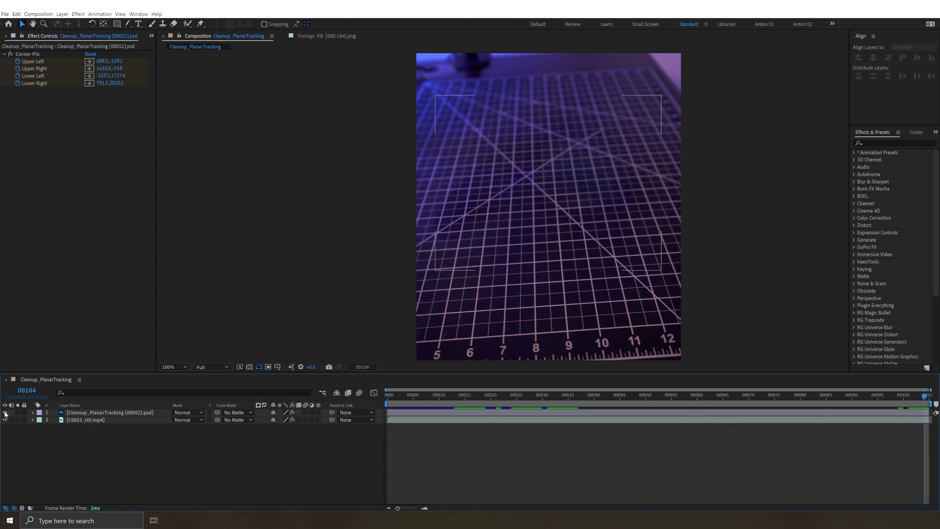
click(110, 412)
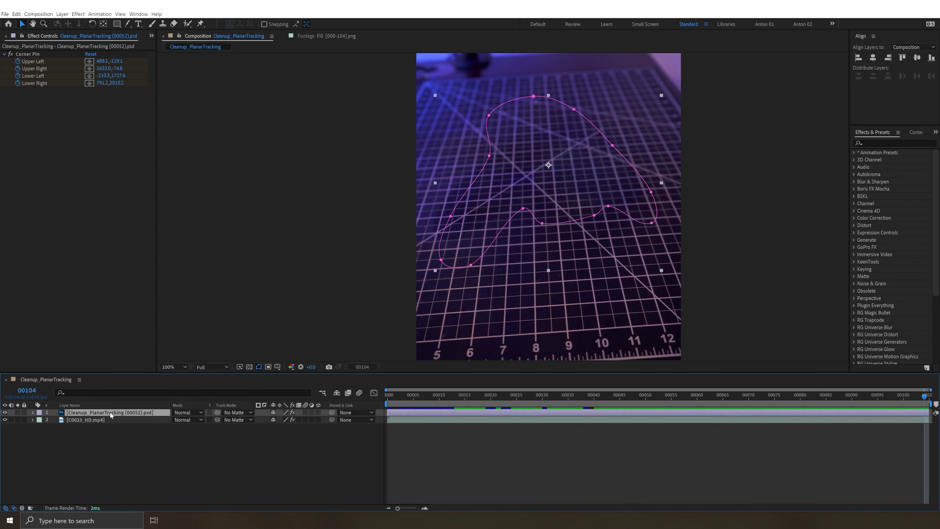
key(ctrl+space)
text(levels)
key(Return)
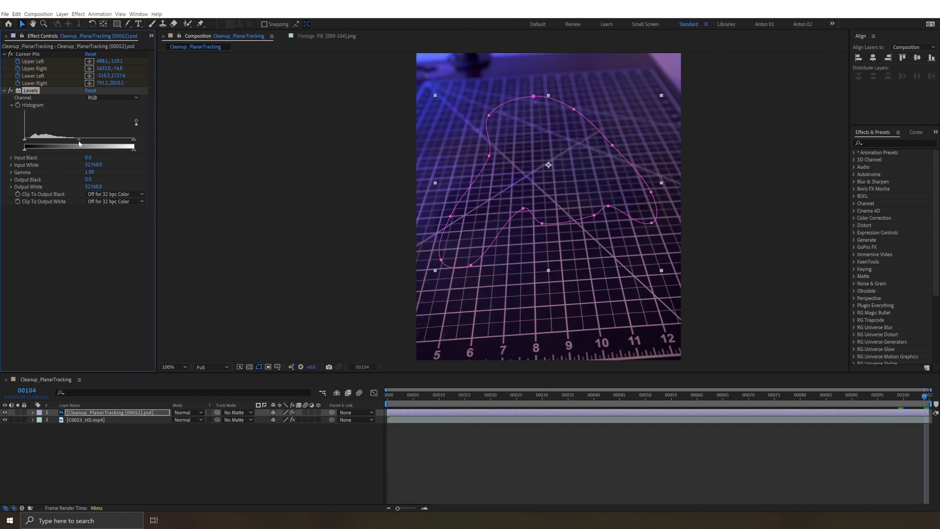
drag(75, 142, 81, 143)
Draw a second closed RotoBezier mask on the clean plate around the patch's lower-left leg, and solo the layer
key(g)
click(524, 311)
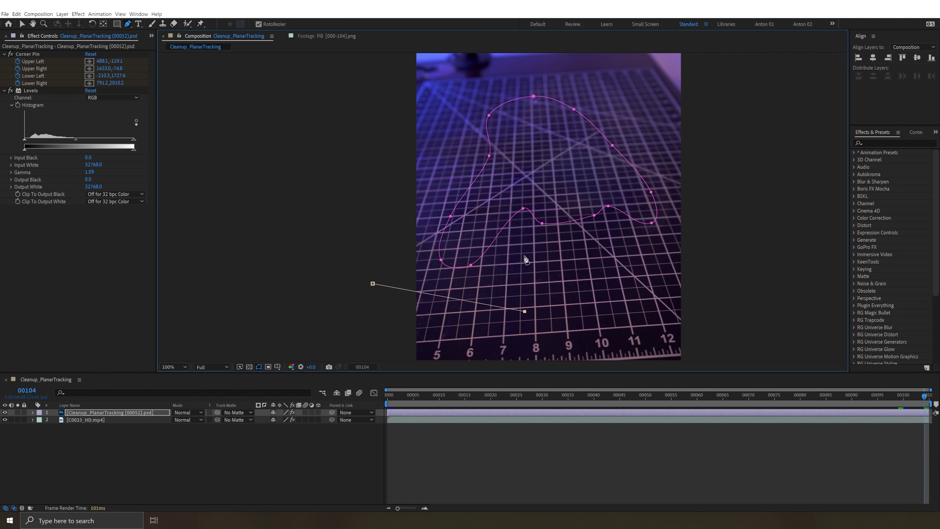
click(505, 197)
click(452, 166)
click(360, 213)
click(373, 284)
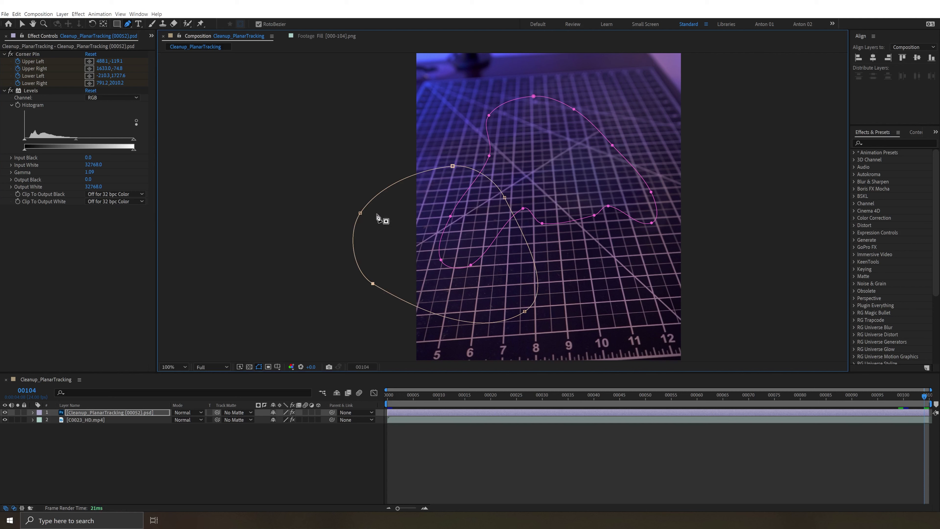
click(18, 413)
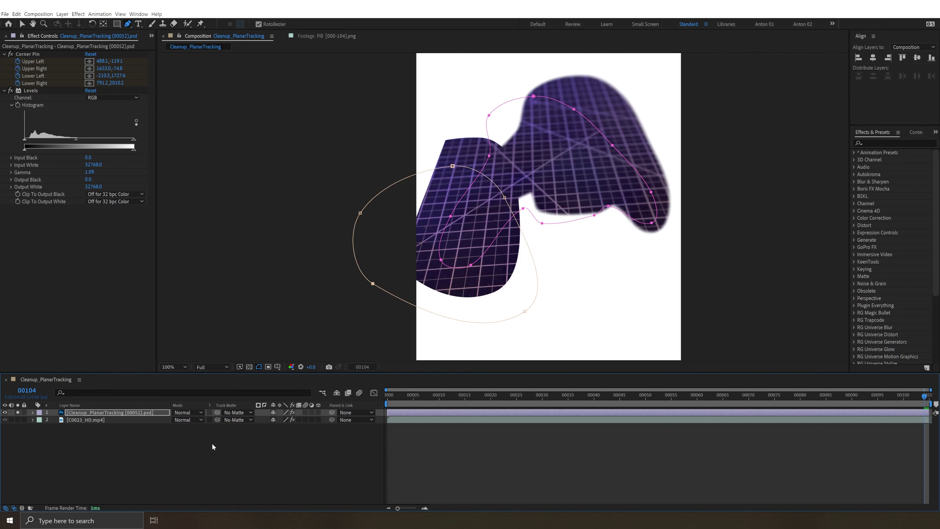
Rename the clean plate's first mask Main Mask and its second mask Levels
key(m)
click(71, 419)
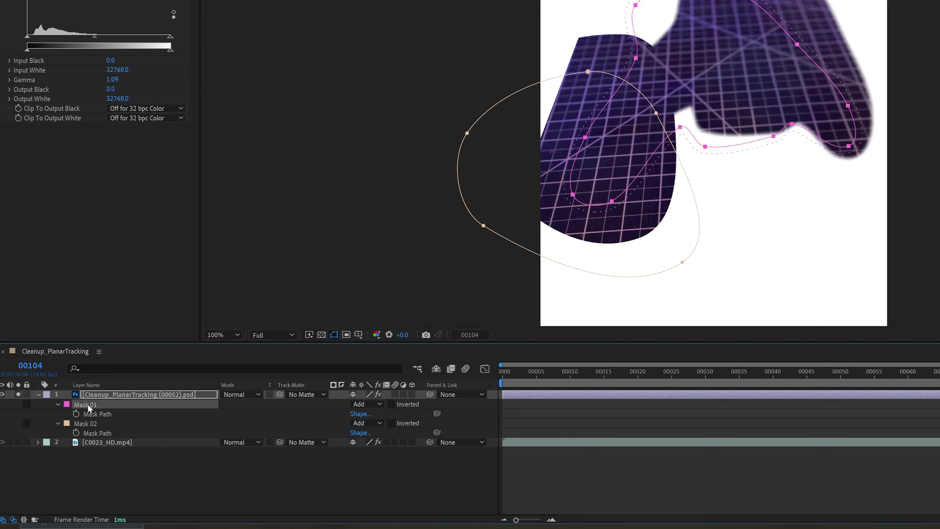
key(Return)
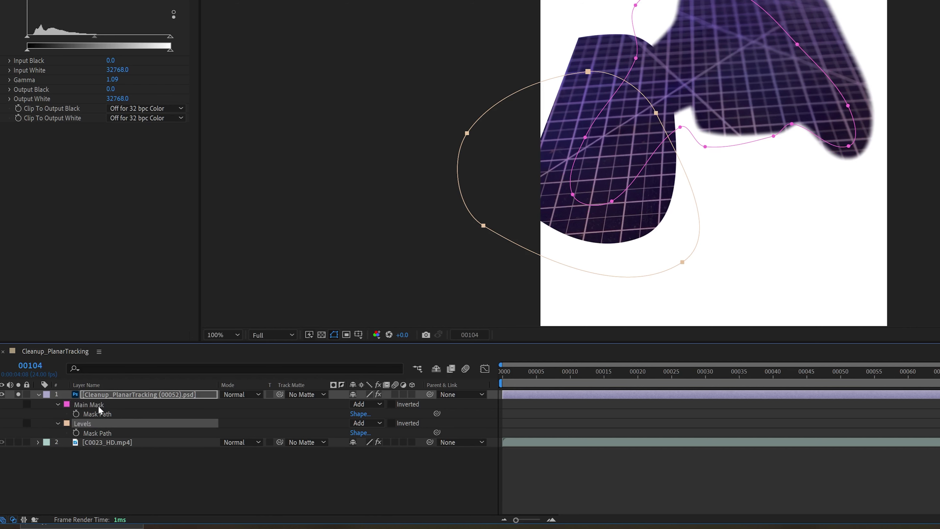
Add a mask reference to the Levels effect's compositing options and set it to the Levels mask
key(e)
click(57, 414)
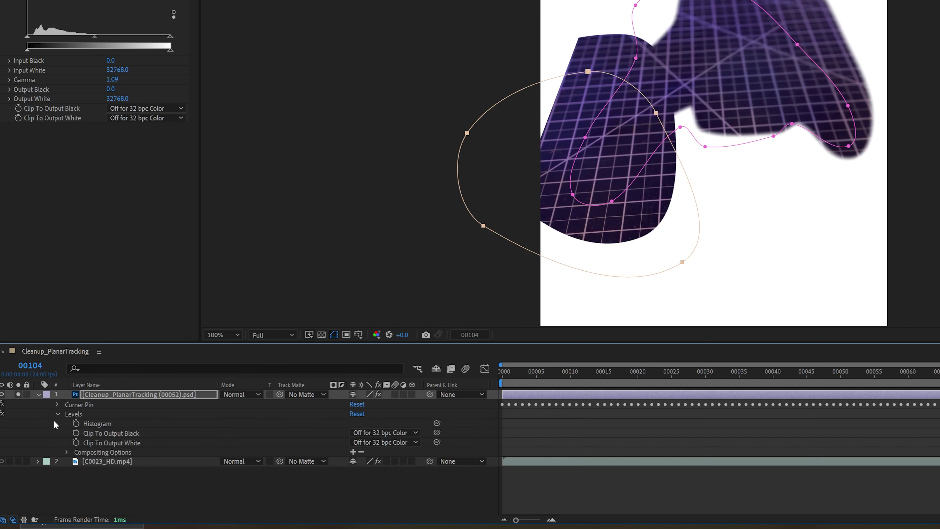
click(352, 452)
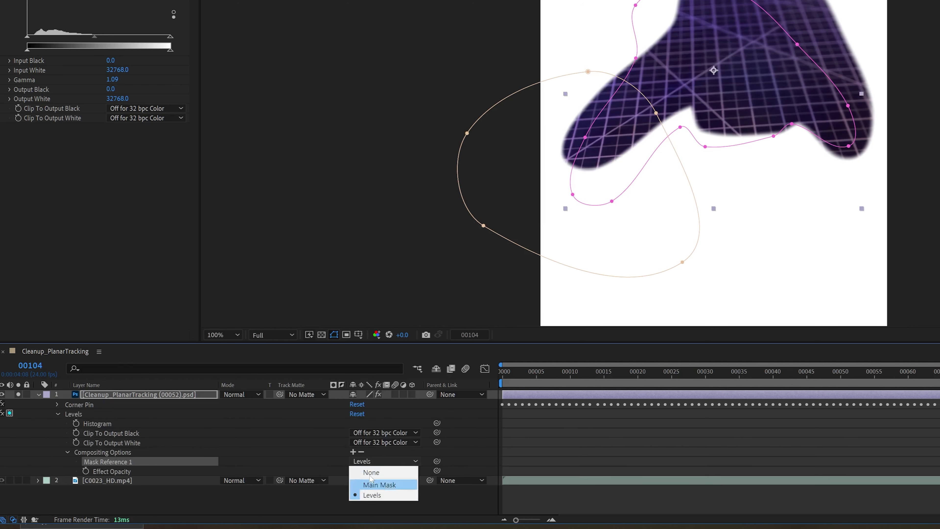
click(373, 494)
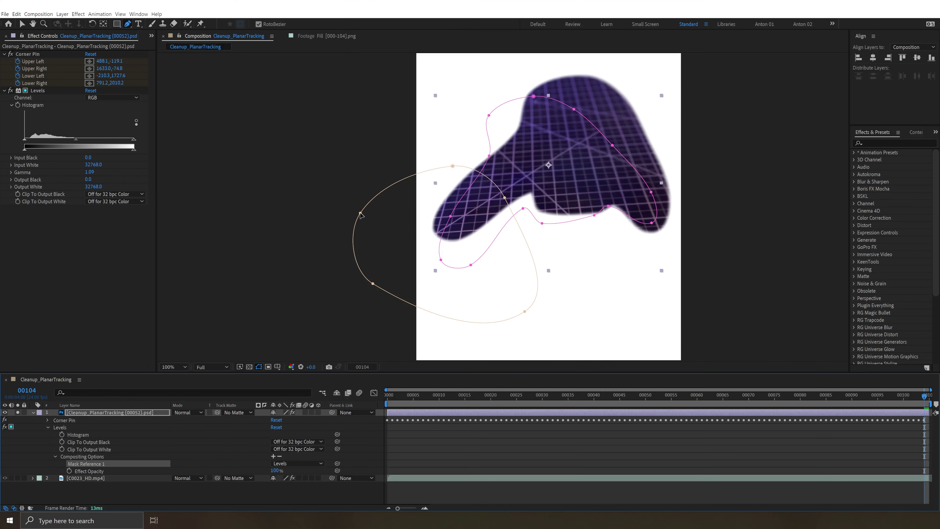
Move the whole Levels mask slightly upward and set the Levels effect's gamma to 1.39
double_click(466, 136)
drag(385, 234, 408, 208)
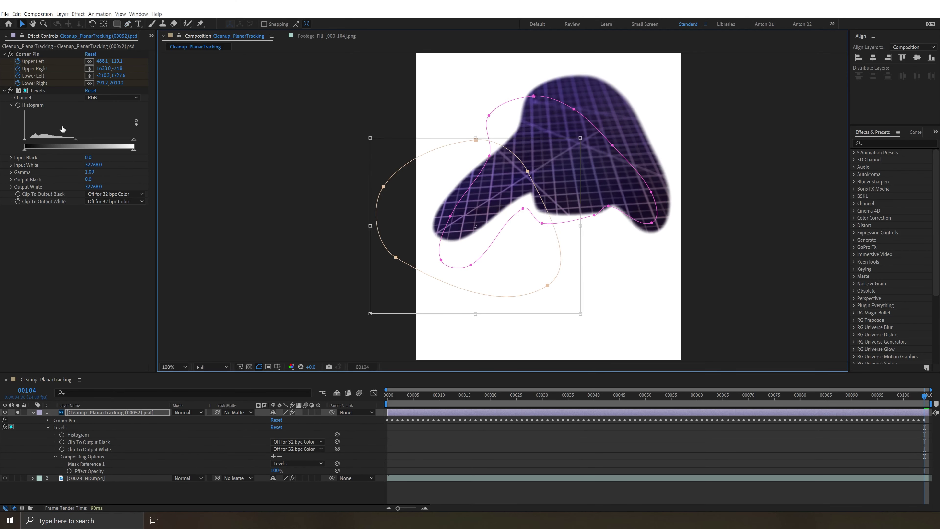
drag(78, 141, 70, 141)
Shift the Levels mask left so that most of it lies outside the frame, and feather its edge widely outward
double_click(529, 172)
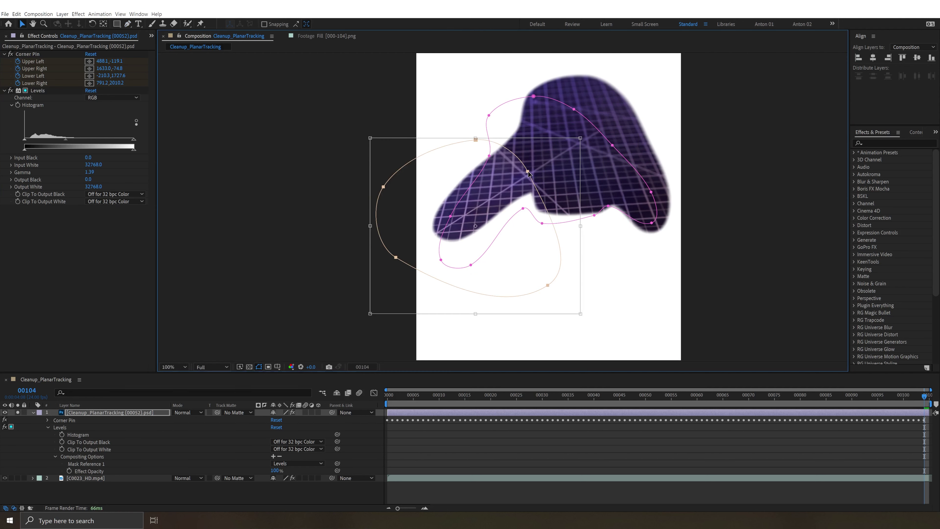
drag(530, 172, 462, 186)
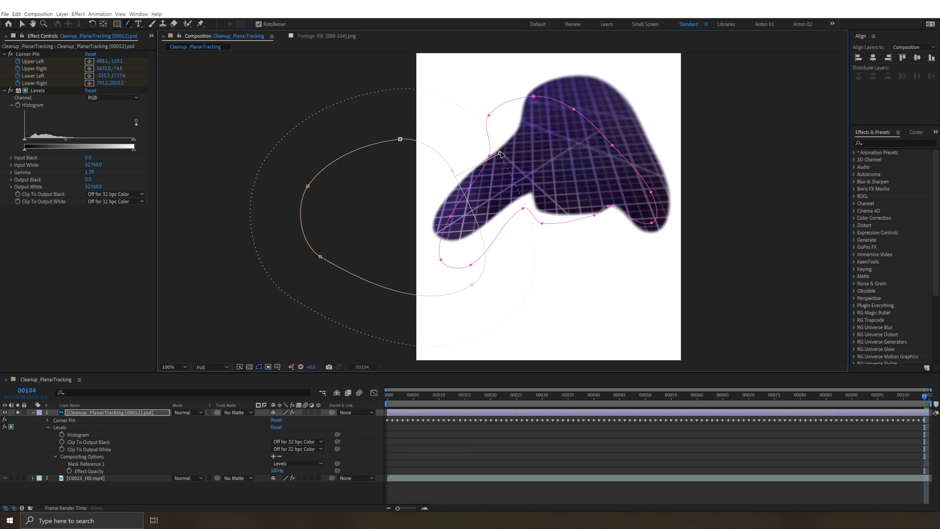
key(v)
mouse_move(397, 178)
mouse_down()
mouse_move(418, 133)
mouse_move(403, 180)
mouse_move(362, 182)
mouse_move(388, 179)
mouse_up()
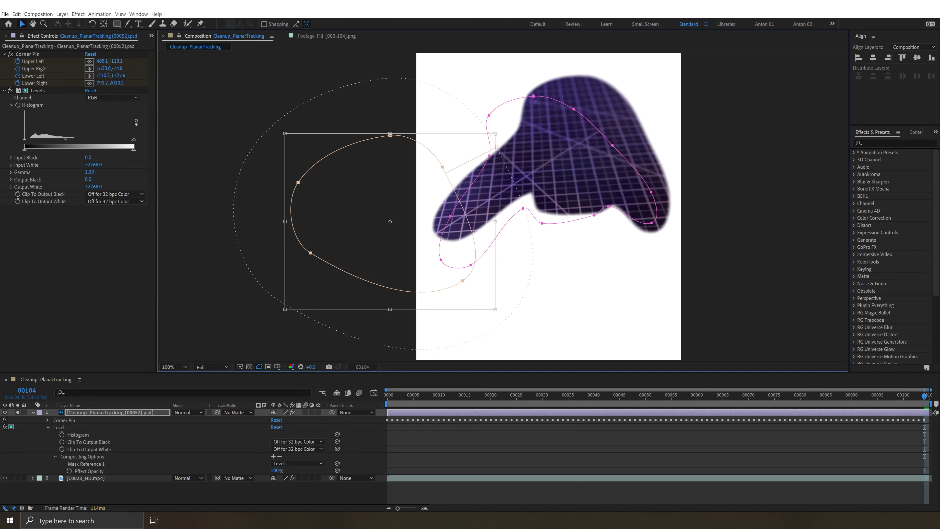
Keyframe the Levels histogram with gamma 1.10 at frame 104 and 0.98 at frame 44, with mask paths hidden, and play back
drag(66, 139, 70, 139)
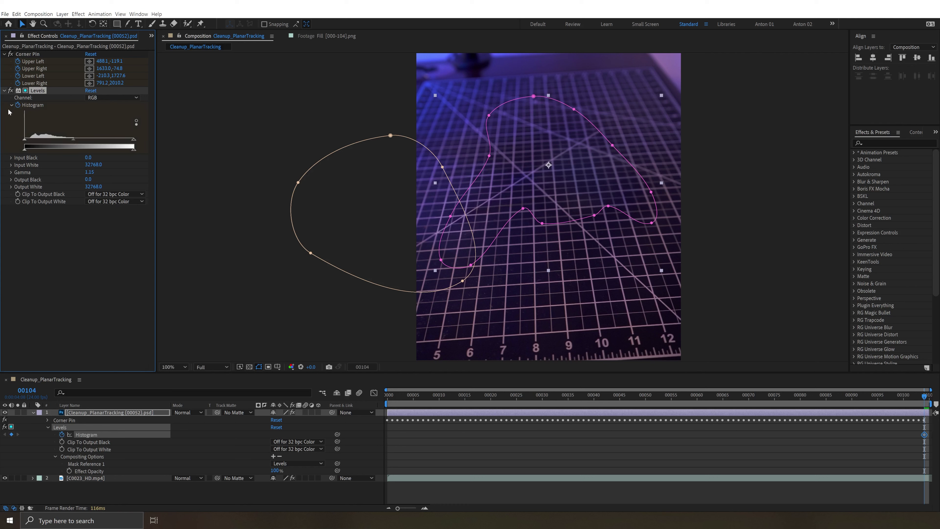
drag(921, 399, 613, 415)
click(355, 482)
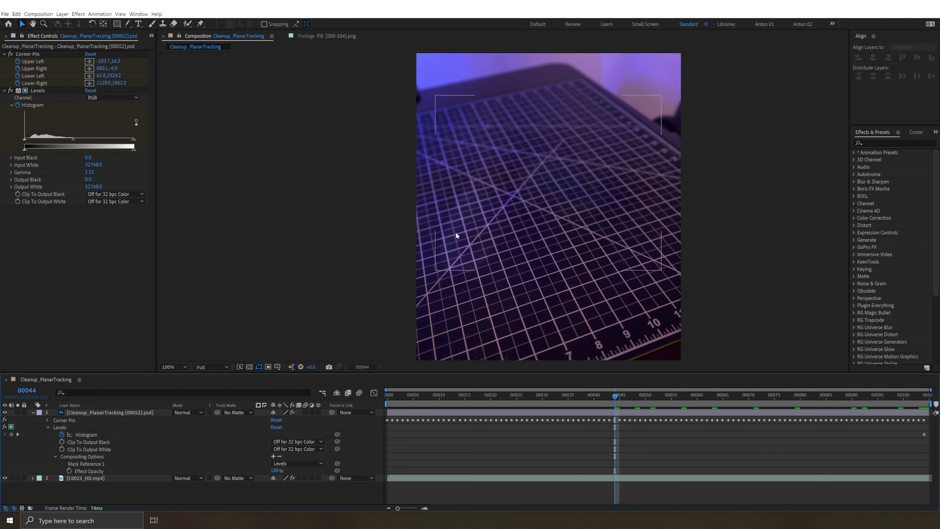
drag(76, 140, 81, 138)
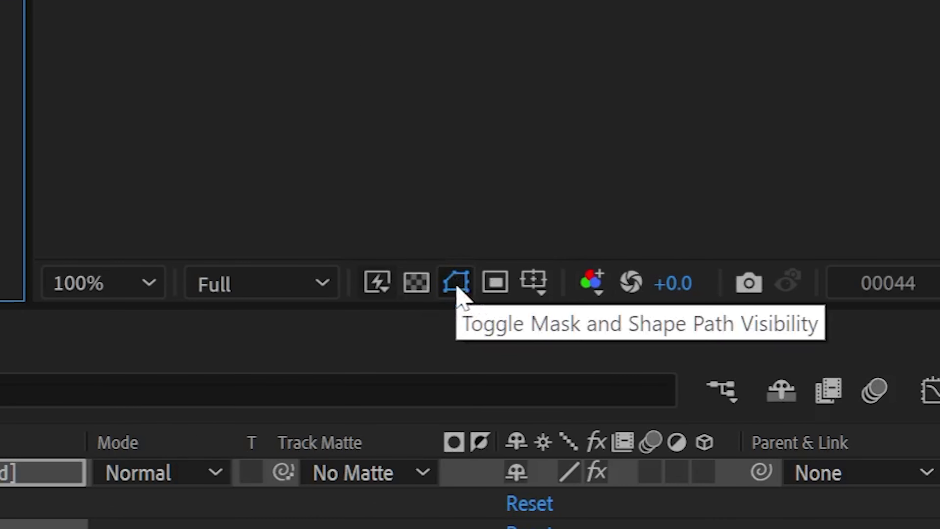
click(461, 285)
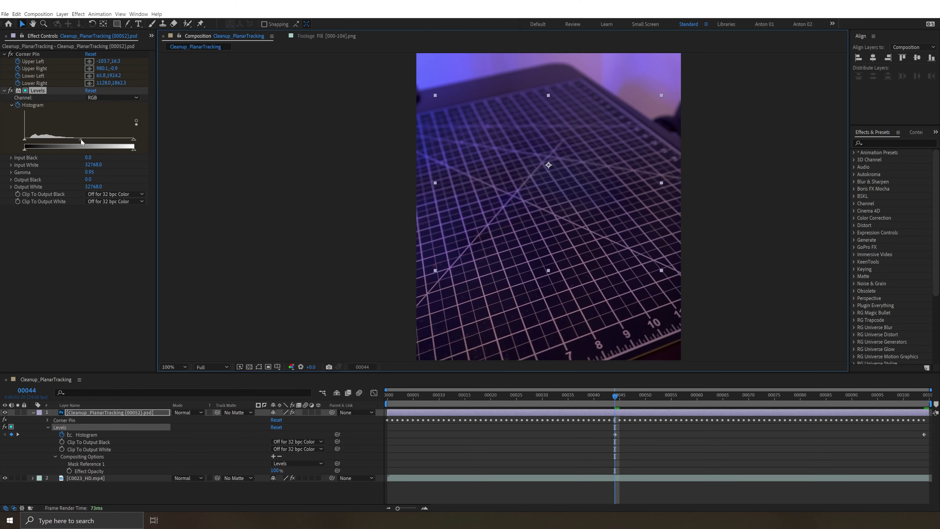
drag(81, 141, 85, 143)
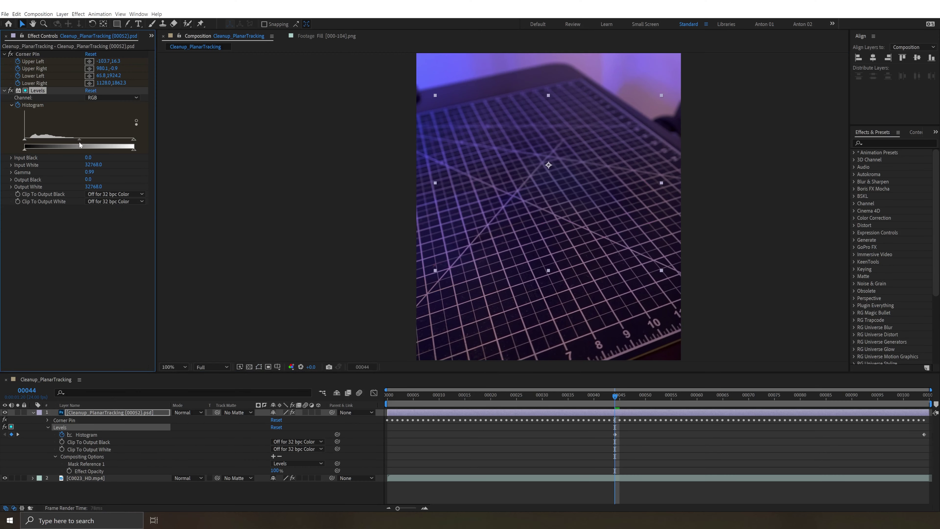
key(space)
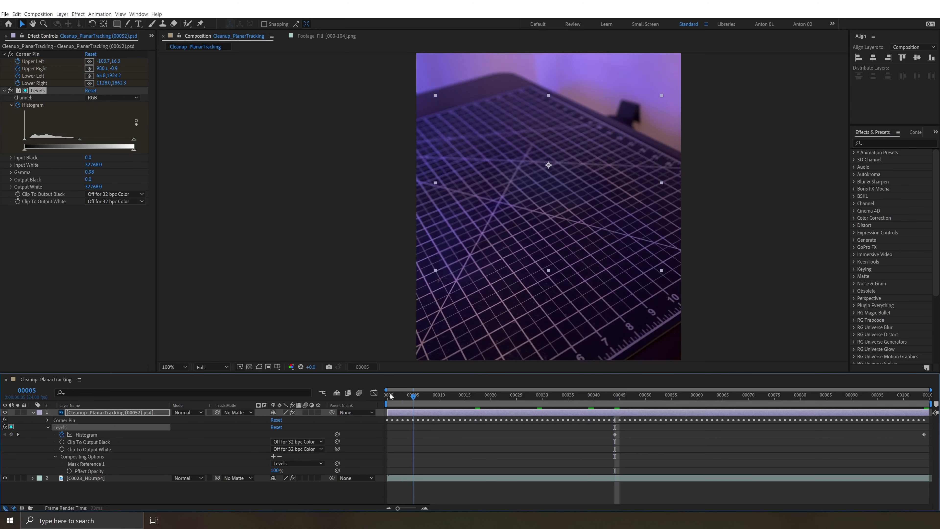
Examine the clean patch layers of ManRail_Edit_01 Linked Comp 01, soloed and within the full composite, across several frames
drag(863, 384, 738, 403)
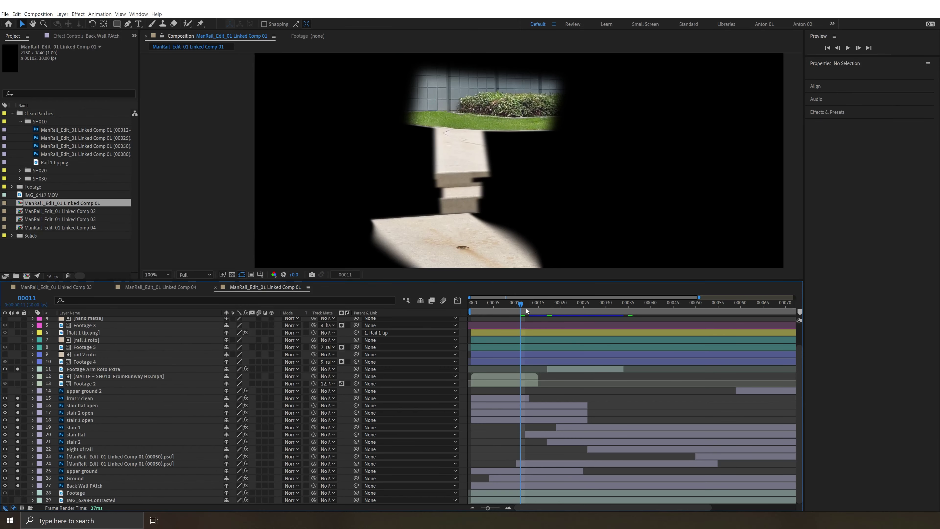
drag(526, 308, 539, 323)
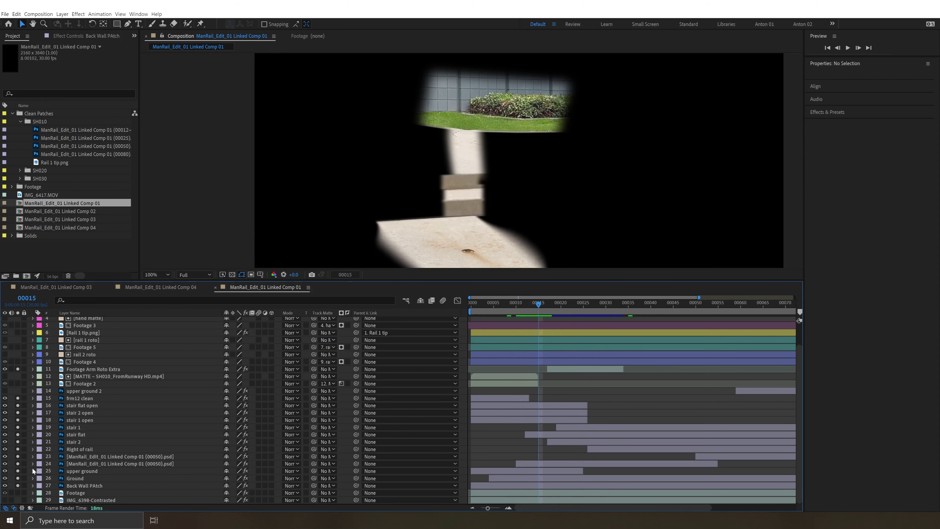
drag(16, 405, 17, 397)
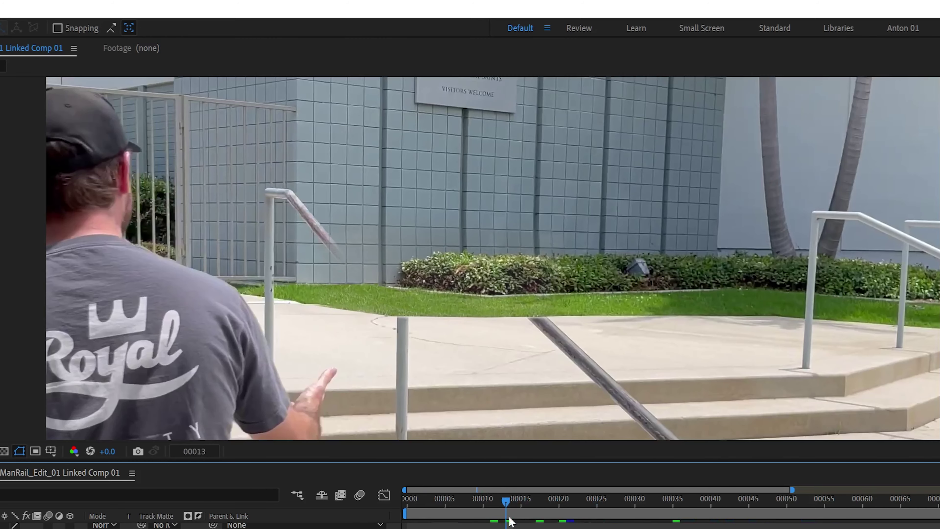
drag(513, 506, 500, 522)
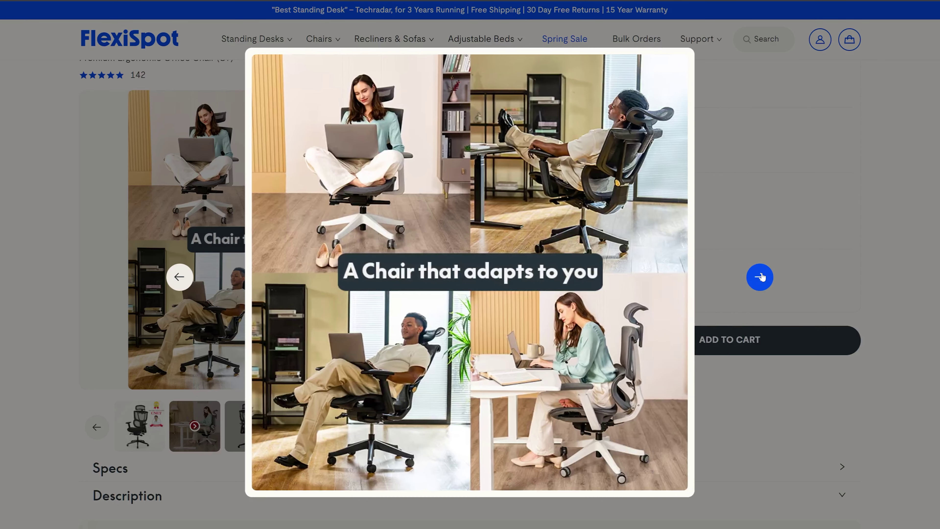
Switch to the FlexiSpot C7 office chair page and browse its product images
click(760, 276)
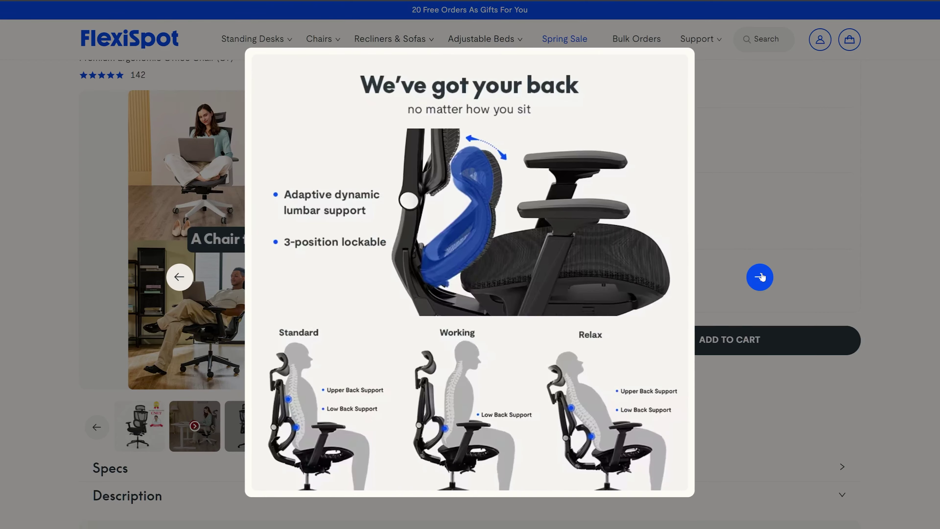
click(760, 275)
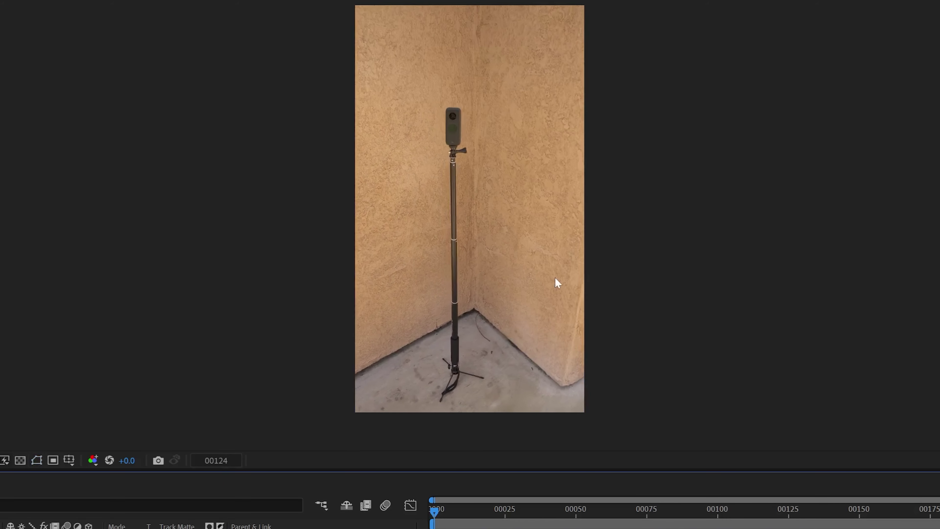
Switch to the Cleanplate_3DTrack composition in After Effects and review the tripod corner footage across its frames
key(space)
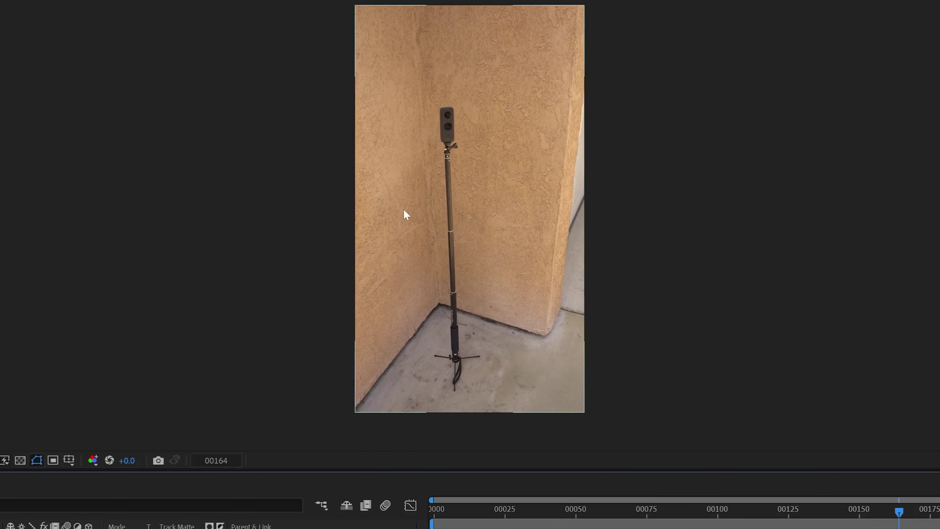
mouse_move(902, 509)
mouse_down()
mouse_move(938, 513)
mouse_move(751, 526)
mouse_move(939, 526)
mouse_move(801, 513)
mouse_move(899, 512)
mouse_up()
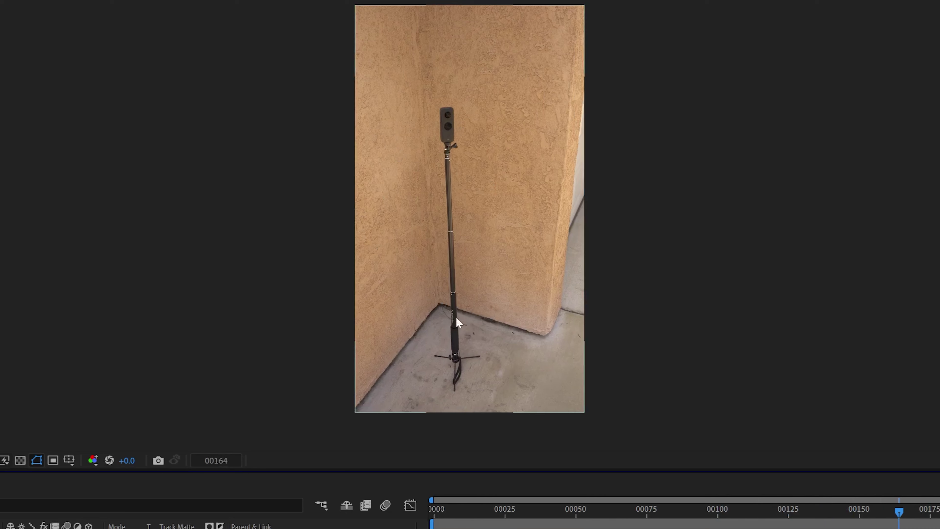
click(798, 513)
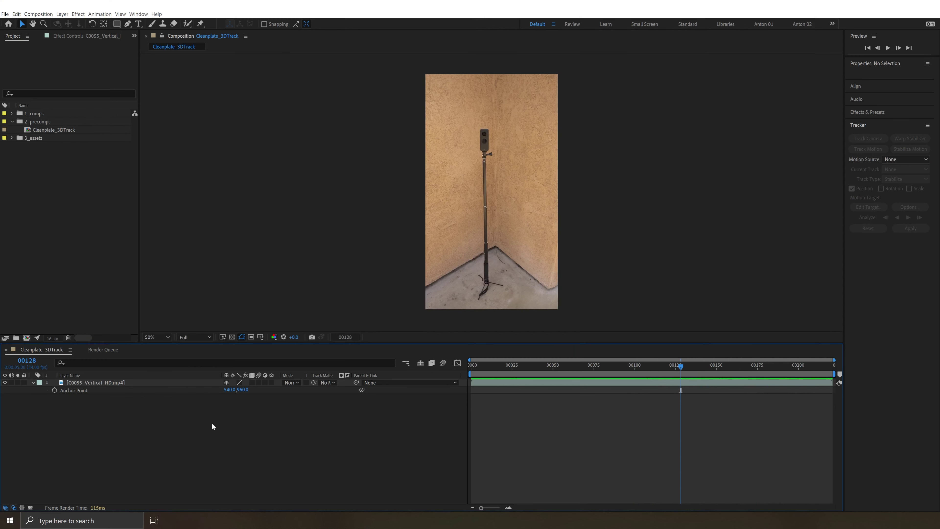
Apply the 3D Camera Tracker effect to the C0055_Vertical_HD.mp4 layer and let it analyze the footage
click(152, 390)
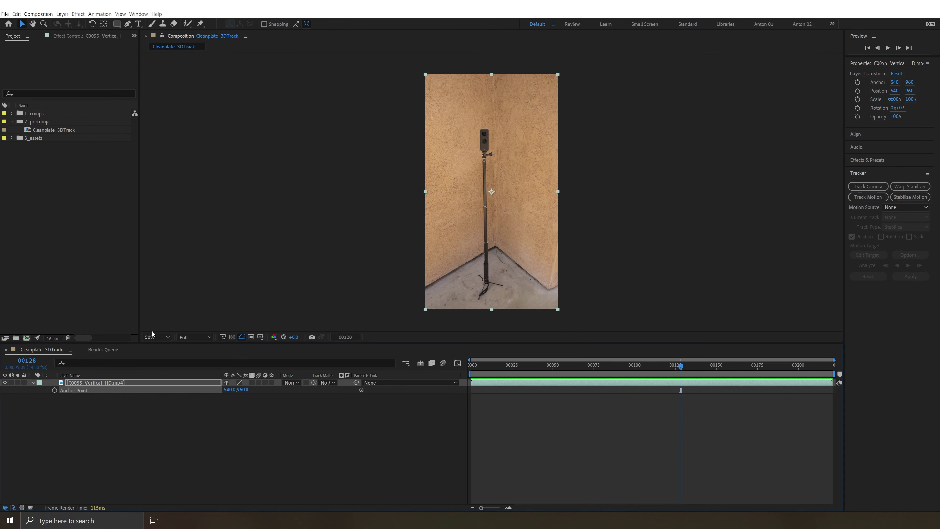
key(ctrl+space)
text(3d ca)
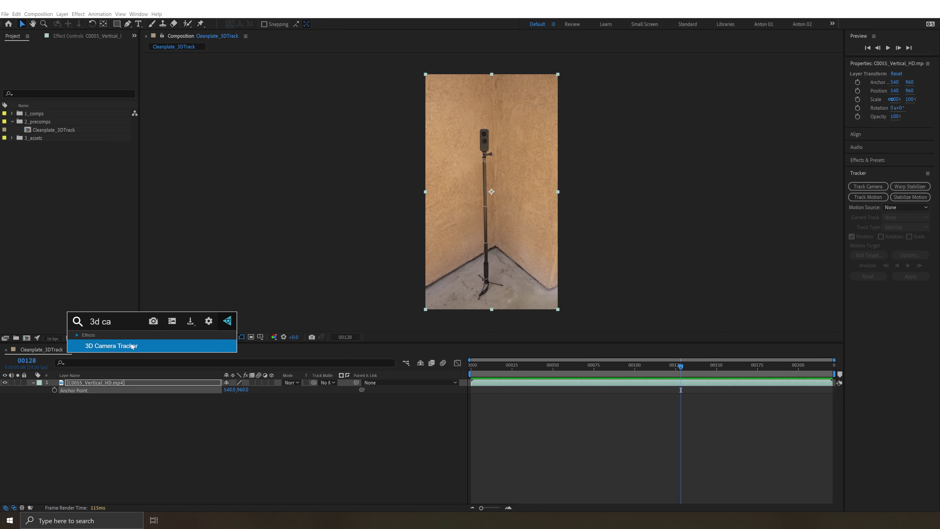
click(132, 345)
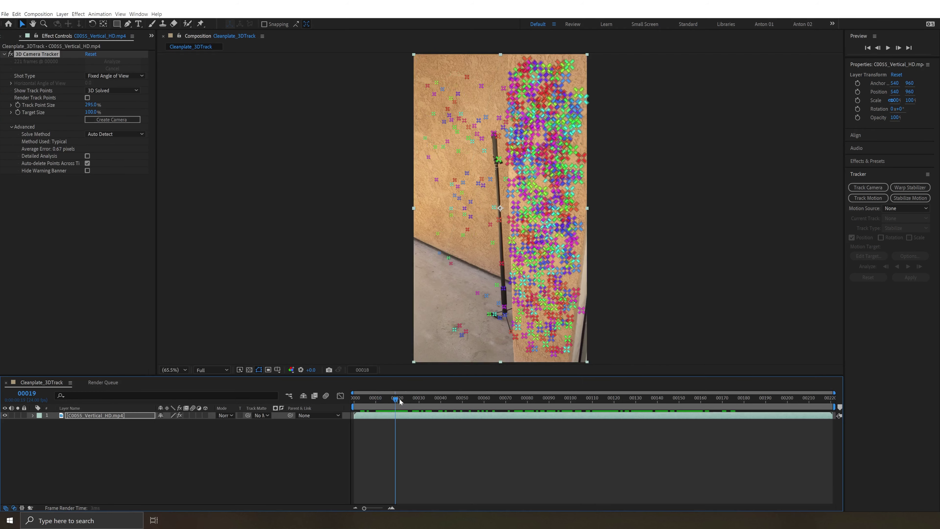
At frame 124, select the track points lying on the concrete floor around the tripod's base
drag(392, 400, 623, 400)
scroll(500, 352, up, 1)
drag(500, 352, 467, 280)
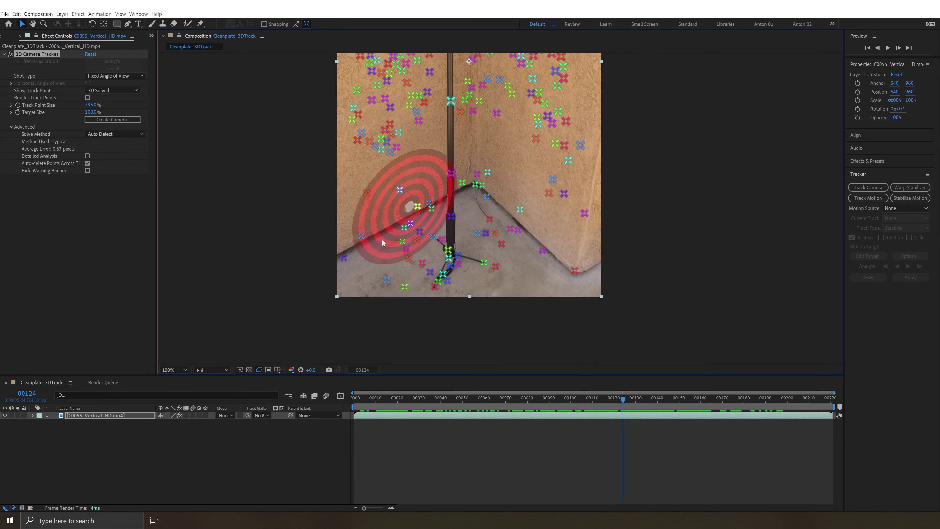
mouse_move(382, 248)
mouse_down()
mouse_move(370, 316)
mouse_move(496, 328)
mouse_move(545, 277)
mouse_move(534, 234)
mouse_move(481, 197)
mouse_move(463, 210)
mouse_move(468, 236)
mouse_move(499, 254)
mouse_move(511, 277)
mouse_move(430, 293)
mouse_move(436, 218)
mouse_move(397, 237)
mouse_up()
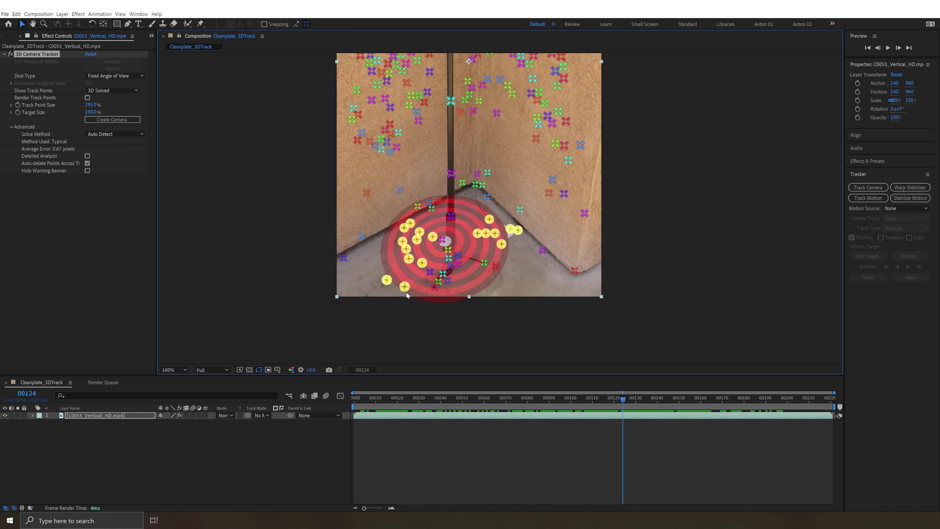
Create a solid and camera from the selected floor track points, and check the solid at frame 69
right_click(438, 235)
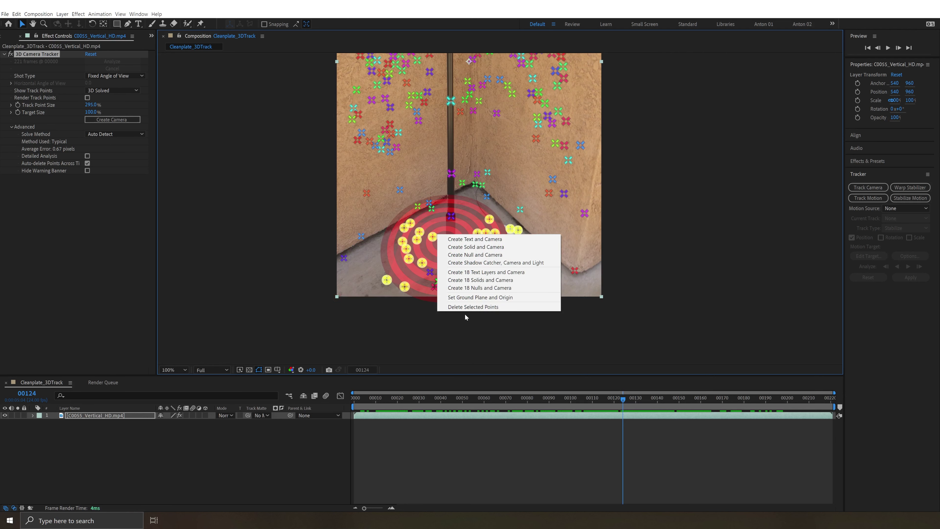
click(473, 248)
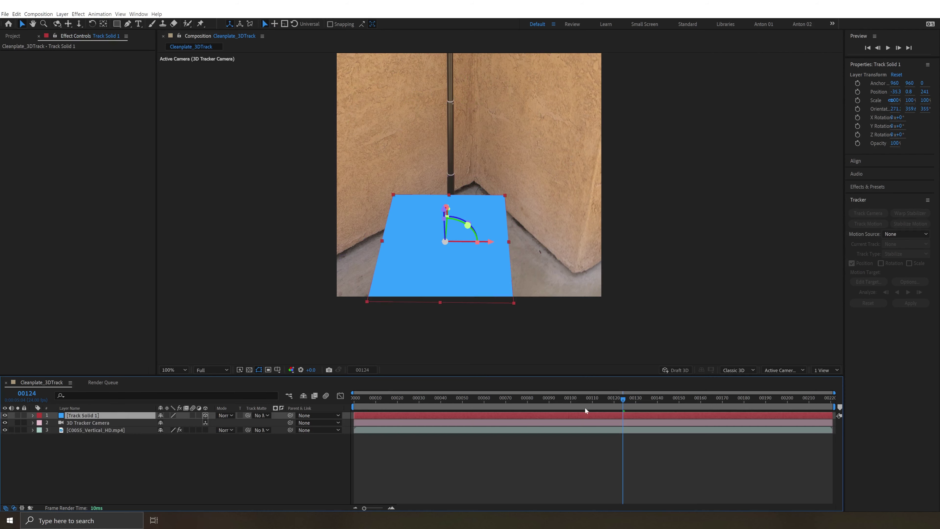
drag(608, 399, 503, 399)
scroll(498, 296, down, 2)
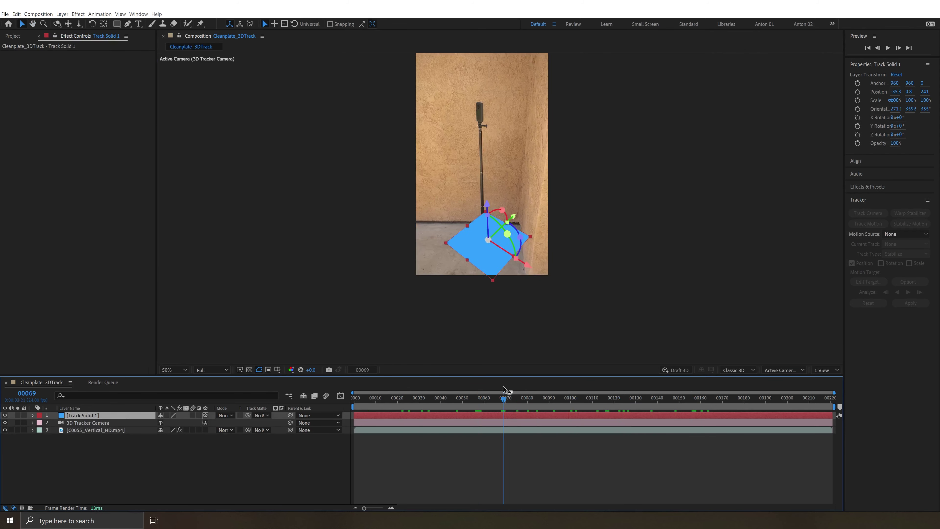
key(period)
drag(469, 315, 391, 195)
key(ctrl+z)
key(ctrl+z)
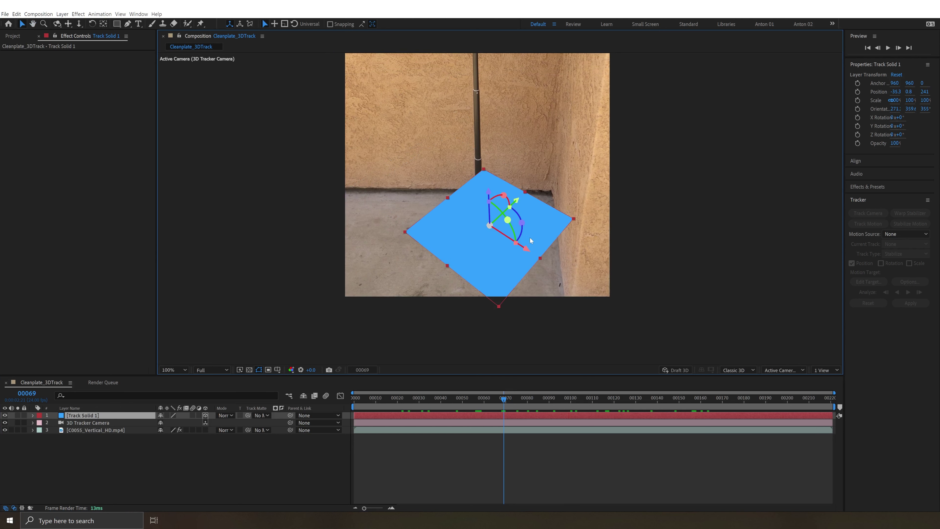
mouse_move(525, 249)
mouse_down()
mouse_move(496, 232)
mouse_move(531, 253)
mouse_up()
key(ctrl+z)
drag(515, 203, 476, 267)
key(ctrl+z)
Rotate the track solid parallel to the back wall, set its anchor at the wall corner, and scale it to about 195% to cover the floor
drag(522, 223, 514, 244)
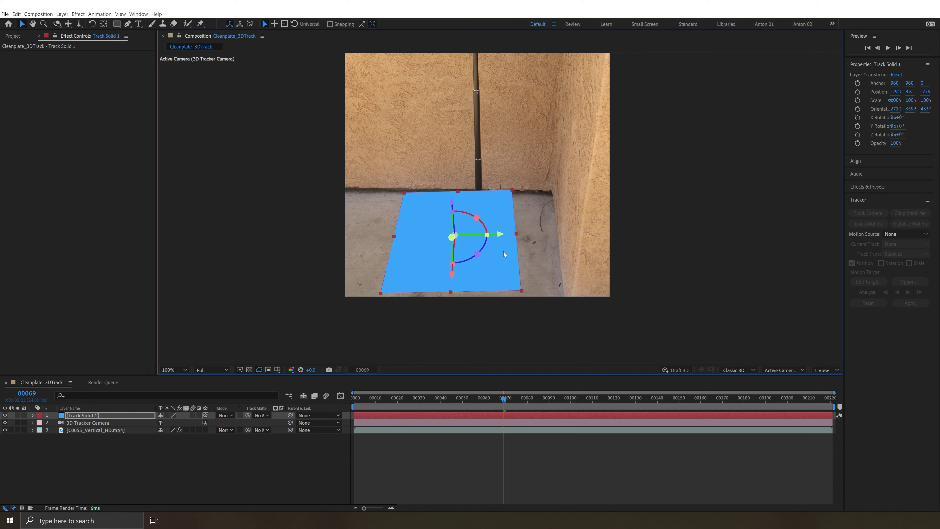
key(y)
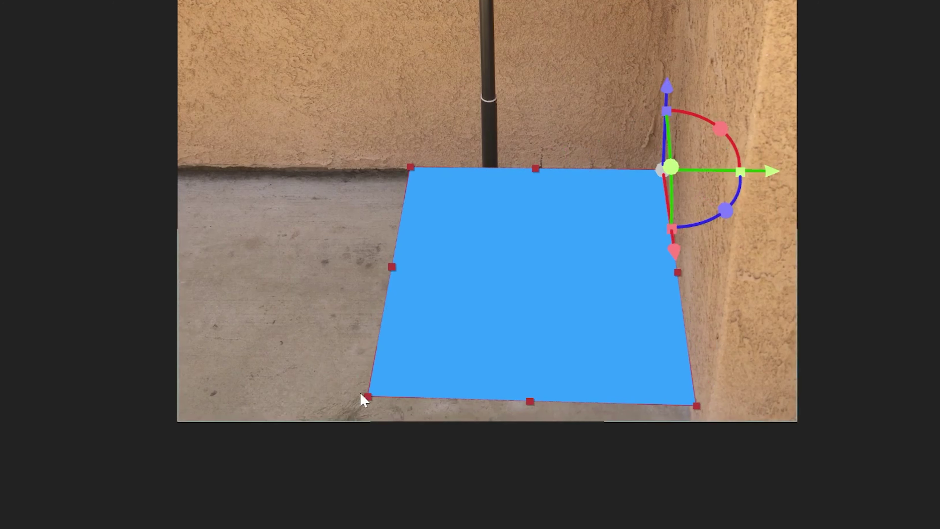
drag(365, 399, 0, 528)
scroll(409, 369, down, 1)
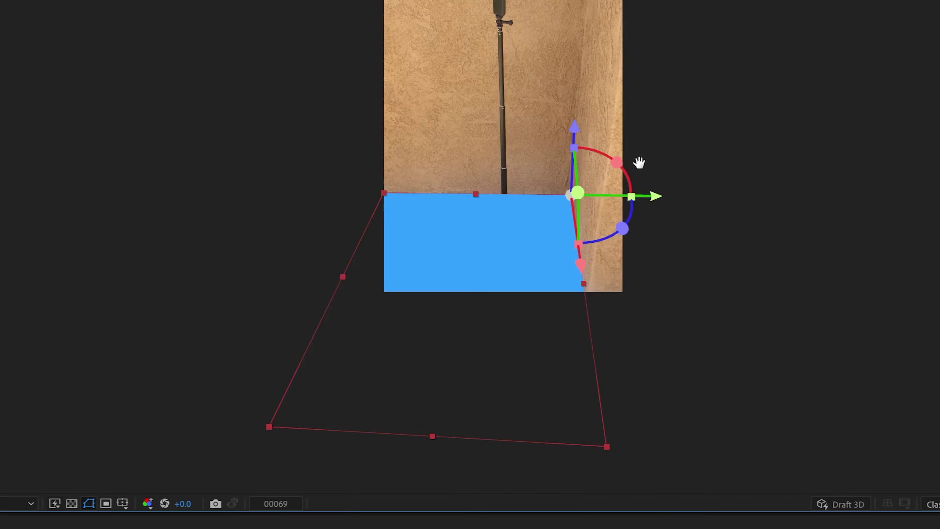
drag(638, 161, 644, 220)
Apply the Grid effect to Track Solid 1 and play the shot to check how the grid sticks to the floor
drag(504, 399, 599, 397)
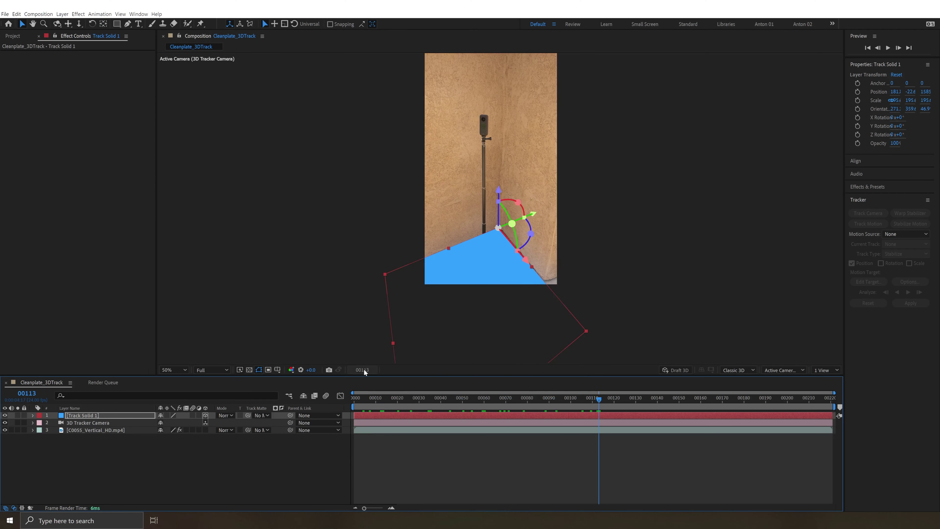
key(ctrl+space)
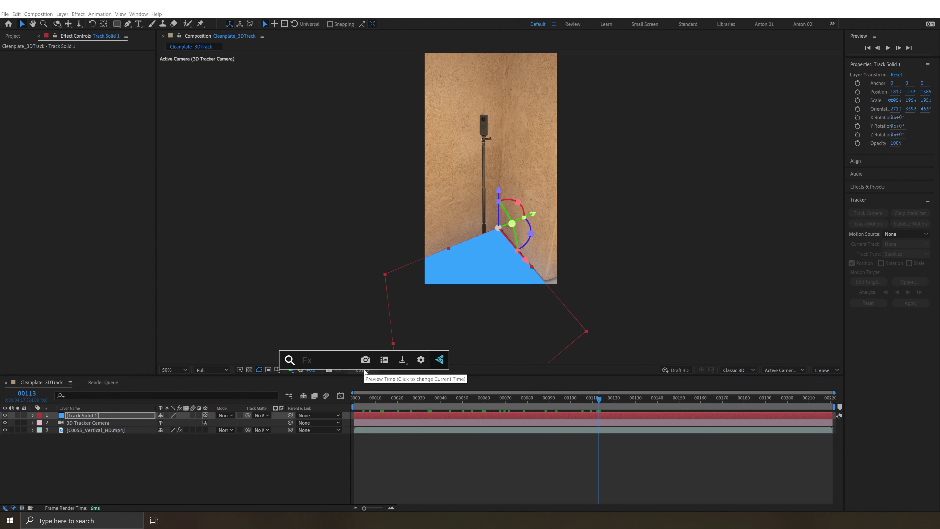
text(grid)
key(Return)
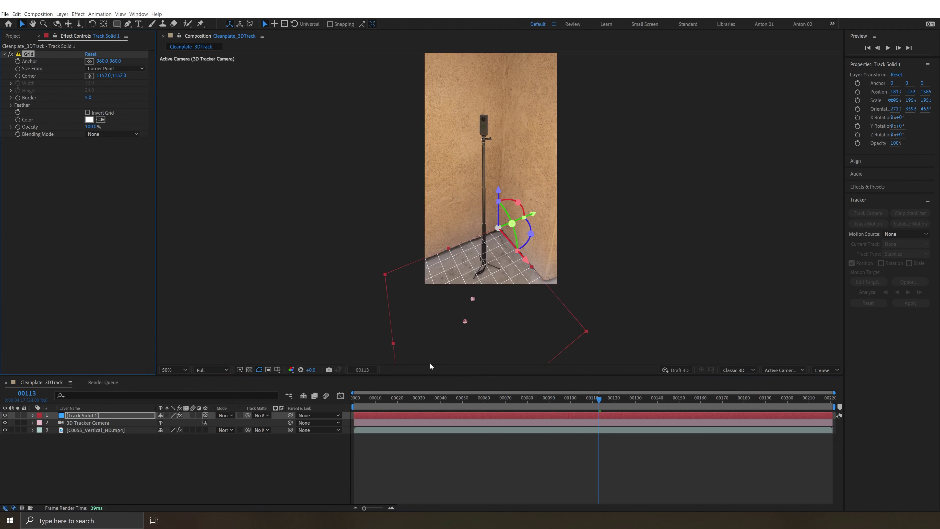
drag(600, 400, 421, 399)
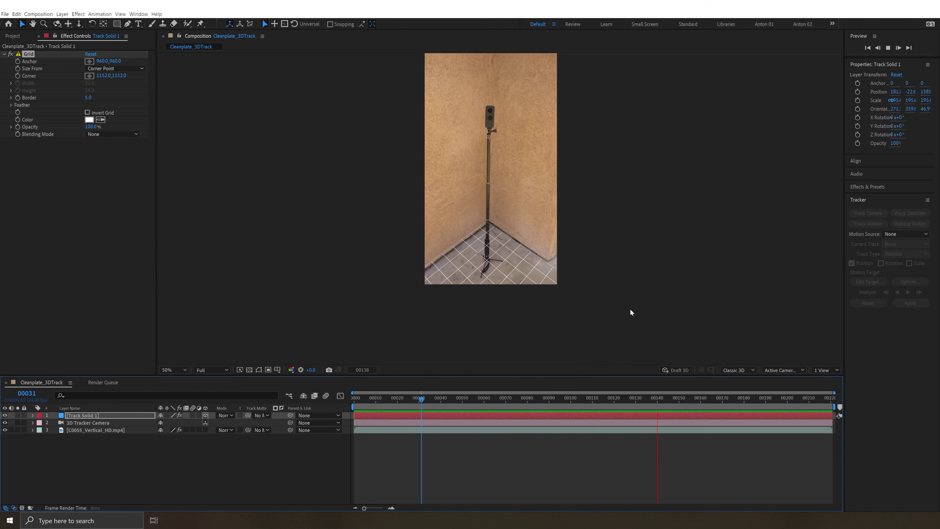
key(space)
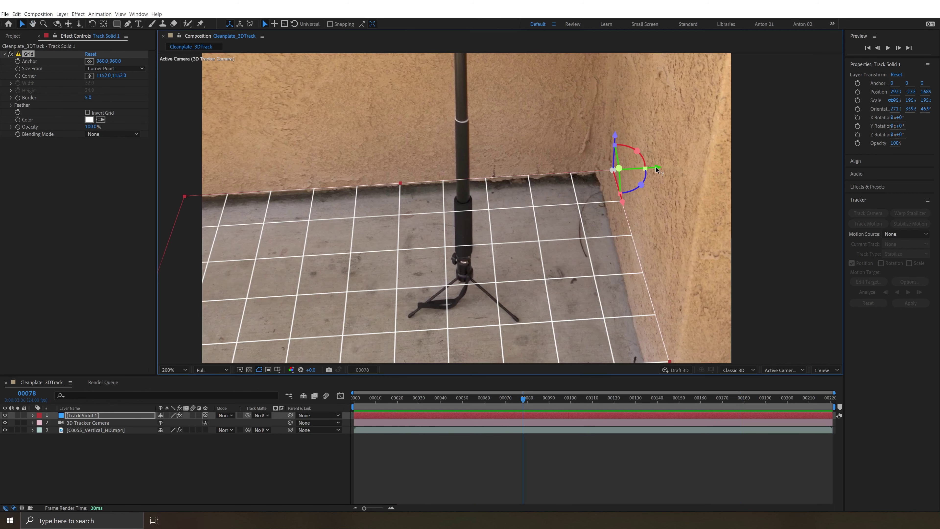
Fine-tune the gridded solid's position so its edges follow the base of the walls, checking it at several frames
drag(656, 170, 668, 181)
drag(619, 205, 616, 191)
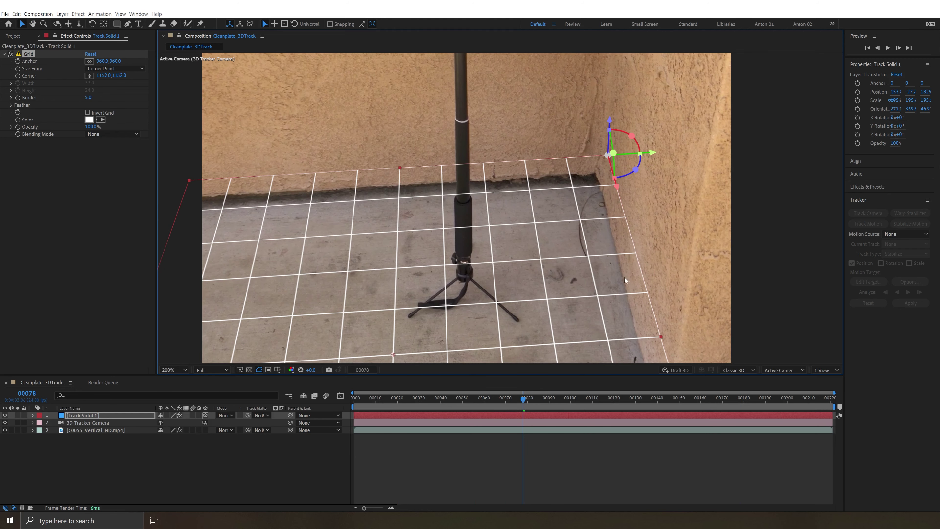
drag(512, 398, 418, 399)
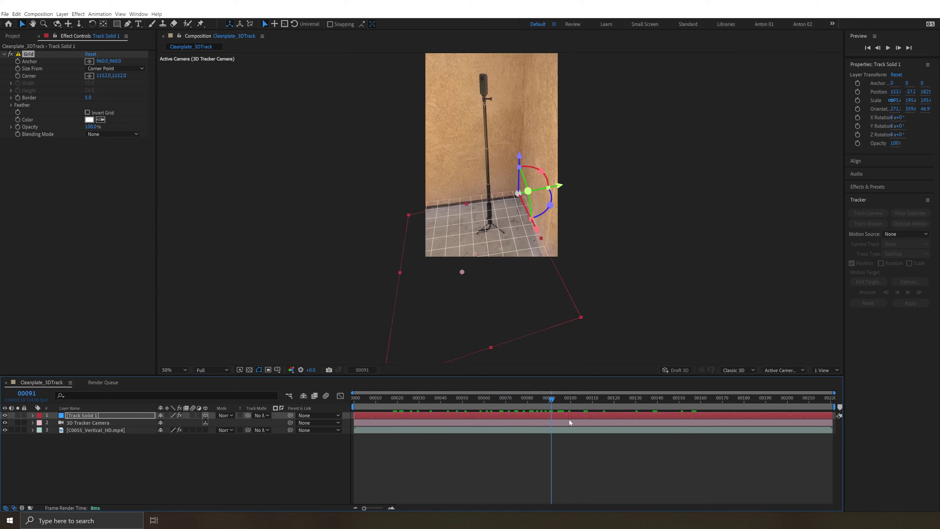
mouse_move(570, 420)
mouse_down()
mouse_move(706, 418)
mouse_move(554, 422)
mouse_up()
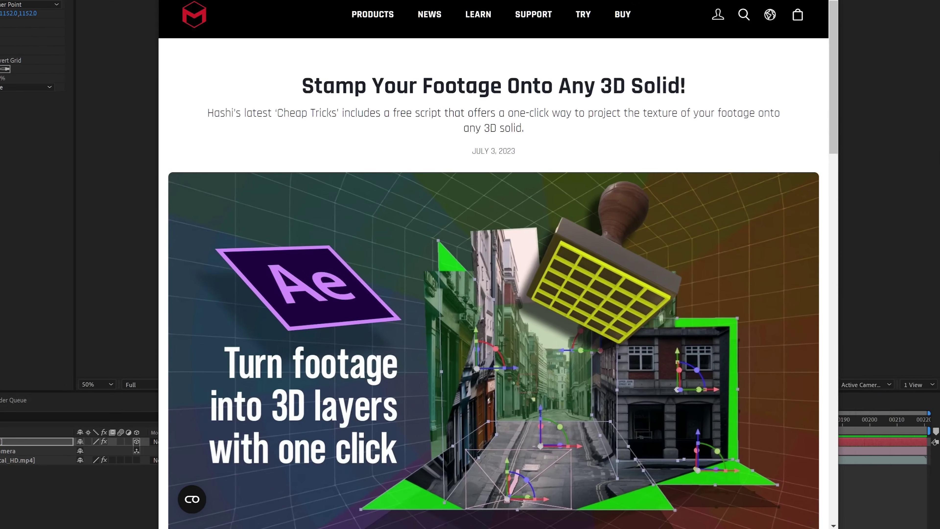
Switch to the Maxon article on the free 3D Plane Stamp script and examine its description and download paragraph
drag(467, 149, 522, 155)
click(540, 148)
scroll(561, 145, down, 15)
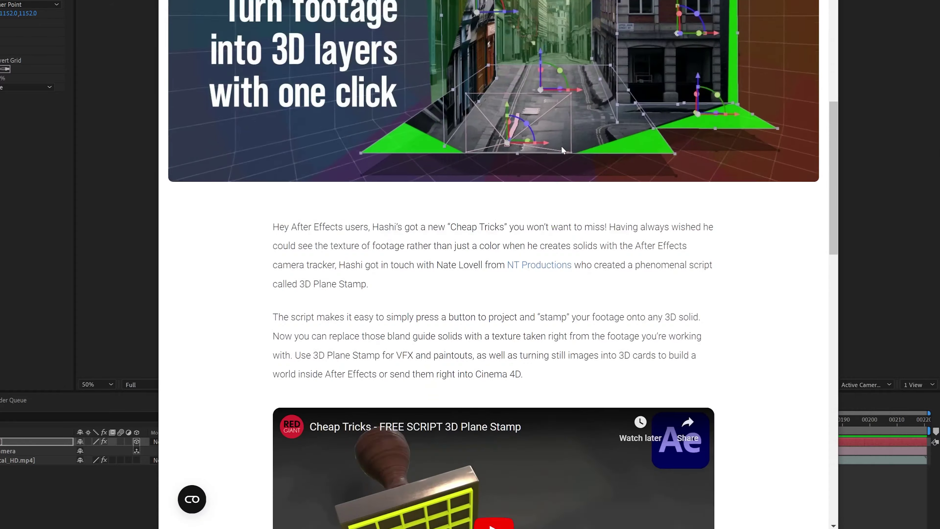
scroll(568, 134, up, 13)
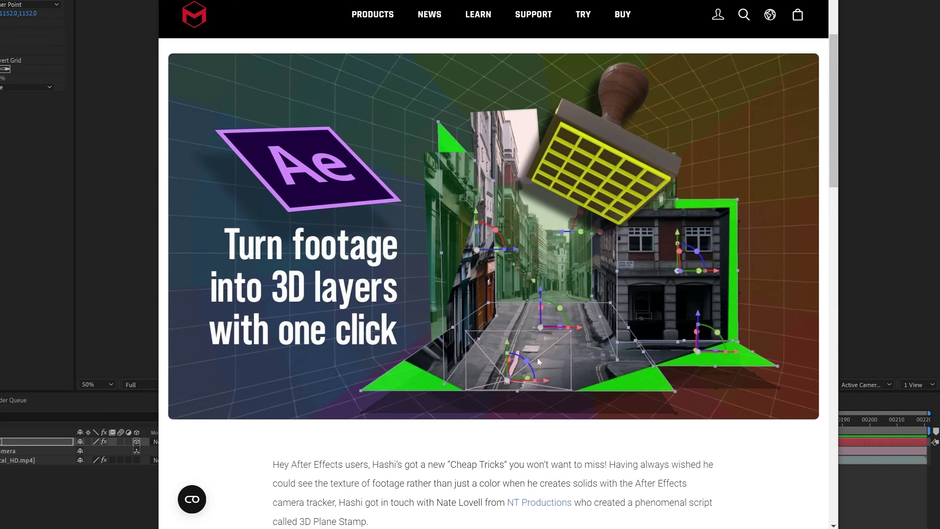
scroll(539, 361, down, 5)
scroll(630, 202, up, 3)
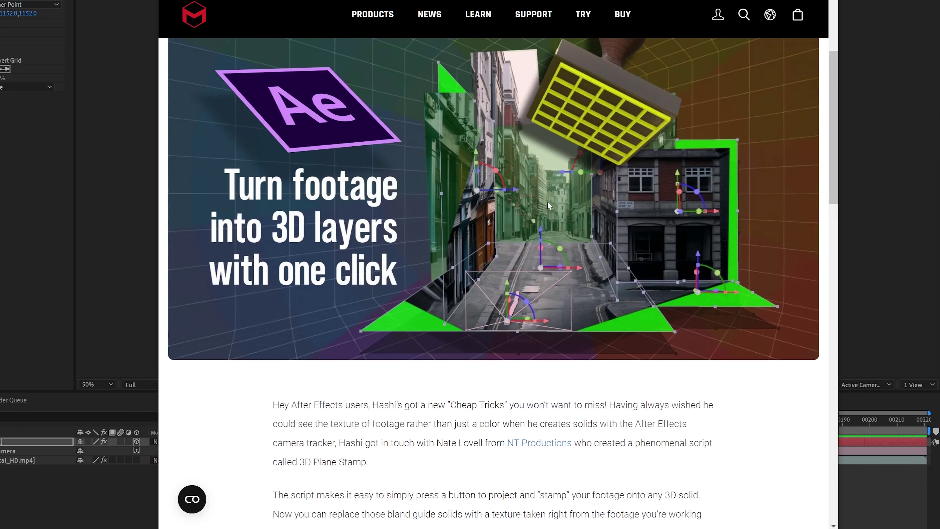
scroll(536, 200, up, 3)
scroll(349, 172, down, 8)
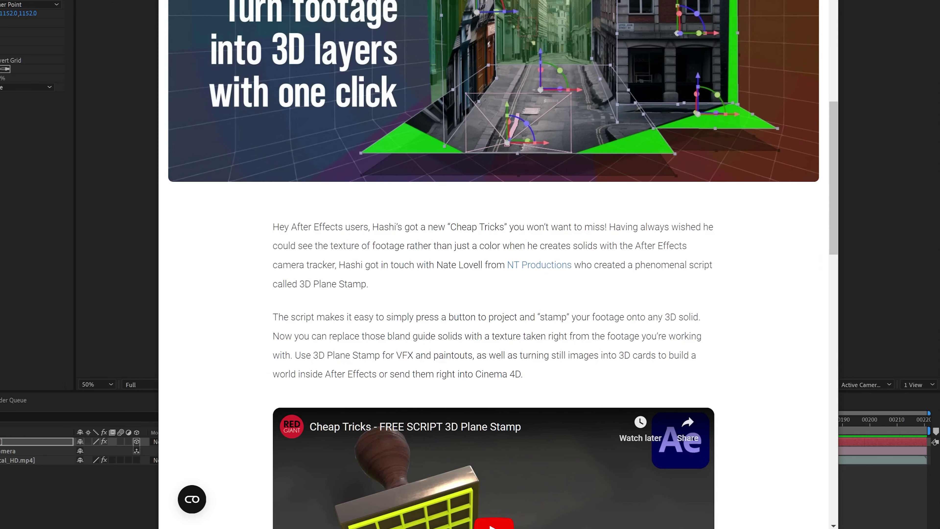
drag(334, 265, 483, 268)
click(484, 268)
scroll(484, 268, down, 11)
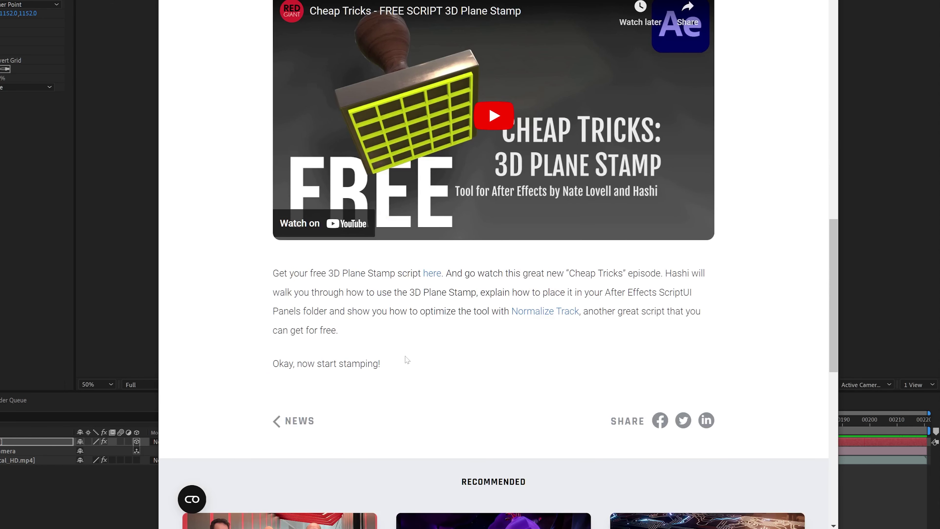
drag(272, 277, 454, 284)
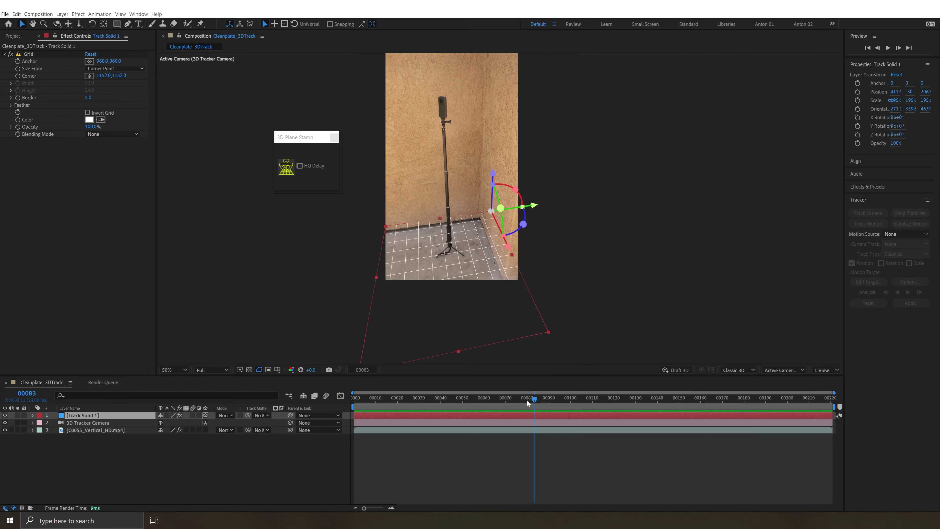
Back in After Effects at frame 80, centre Track Solid 1's anchor point and stamp the footage onto it with 3D Plane Stamp
mouse_move(529, 398)
mouse_down()
mouse_move(447, 398)
mouse_move(608, 398)
mouse_move(512, 398)
mouse_move(528, 388)
mouse_up()
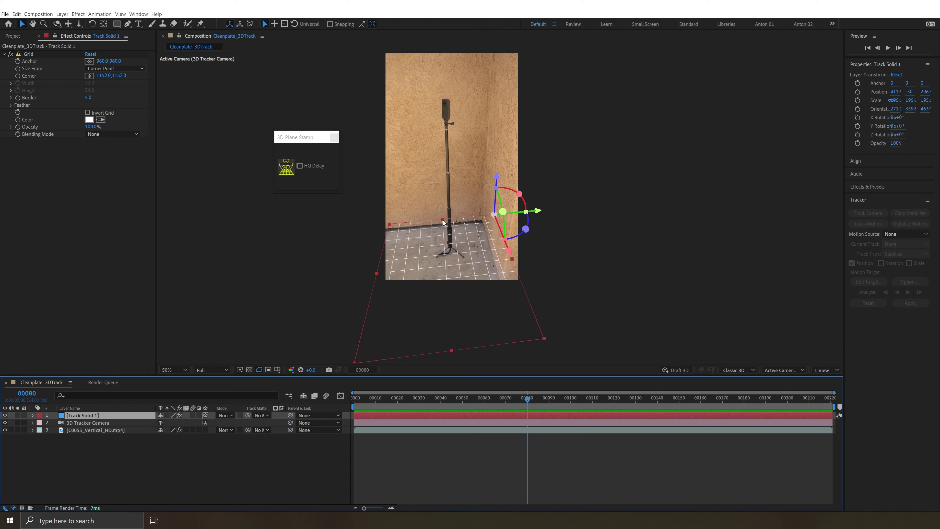
key(ctrl+alt+Home)
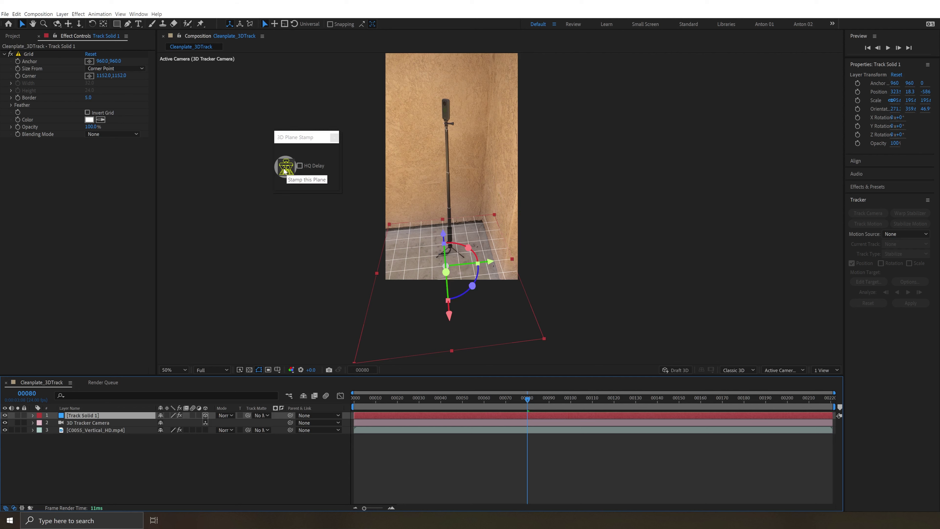
click(285, 170)
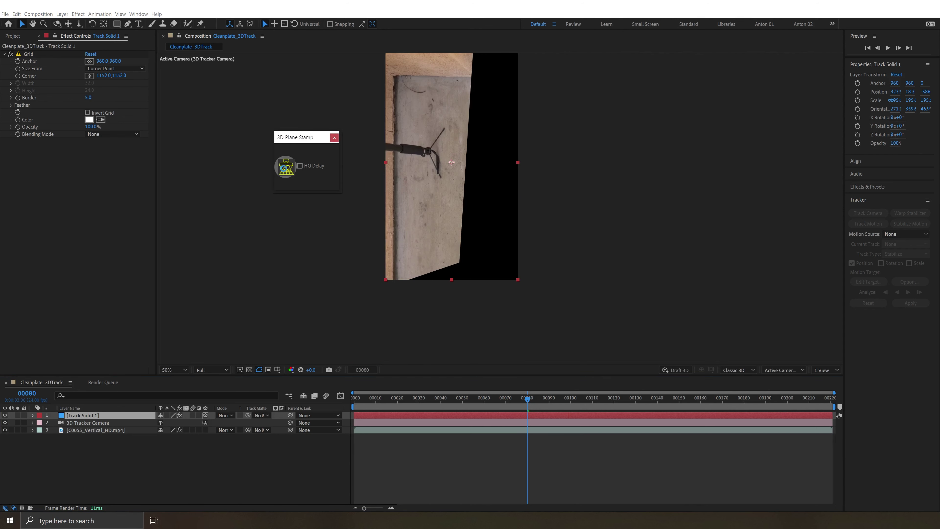
click(300, 490)
click(478, 288)
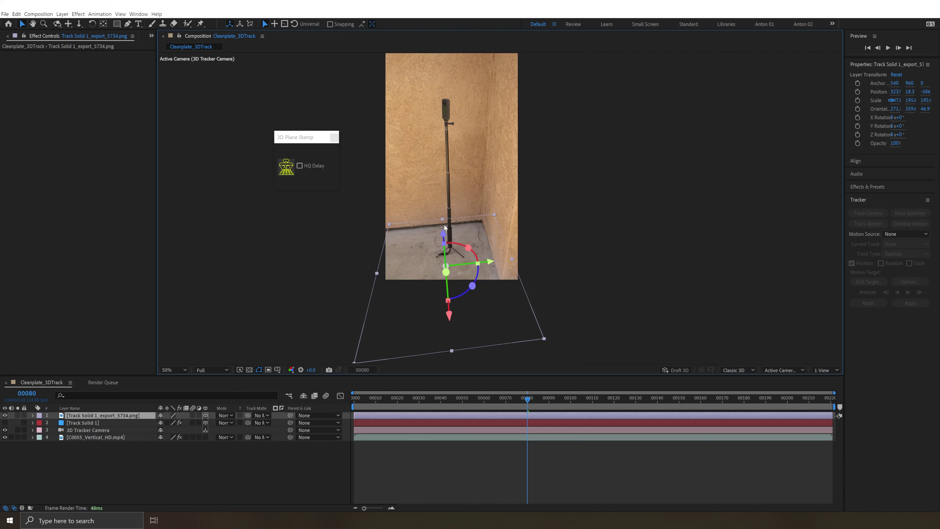
Solo the Track Solid 1_export_5734.png layer and inspect the stamped floor at different frames and from an orbited view
click(17, 416)
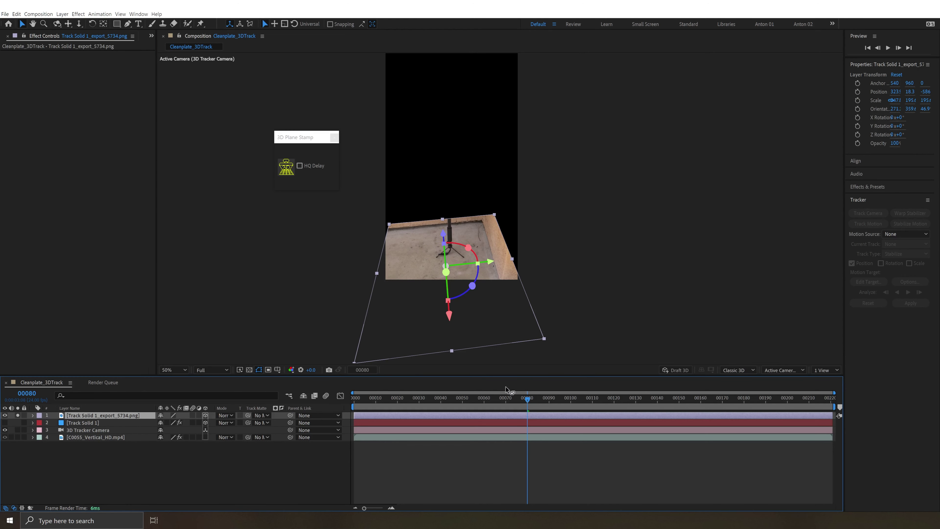
drag(532, 406, 766, 406)
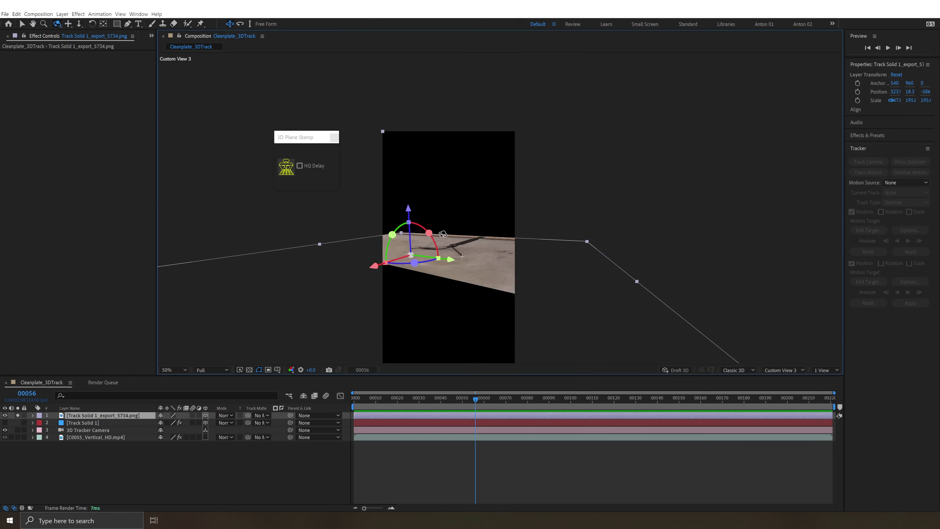
drag(444, 234, 466, 242)
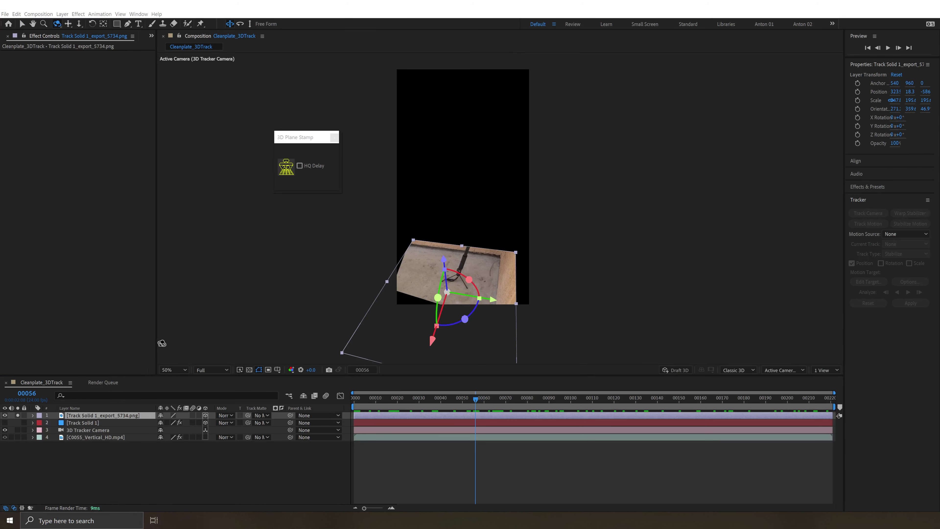
Reveal Track Solid 1_export_5734.png in File Explorer, preview the image, and open it in Photoshop
right_click(114, 415)
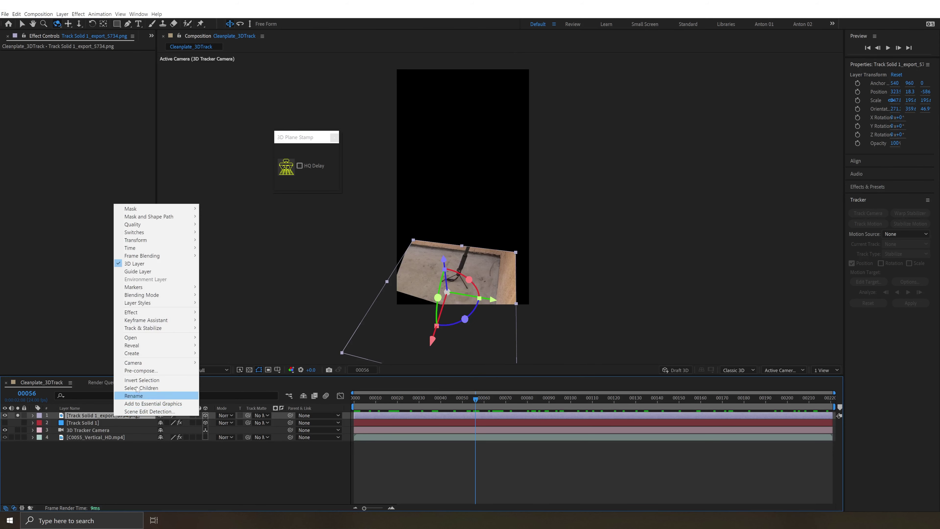
mouse_move(151, 346)
click(238, 345)
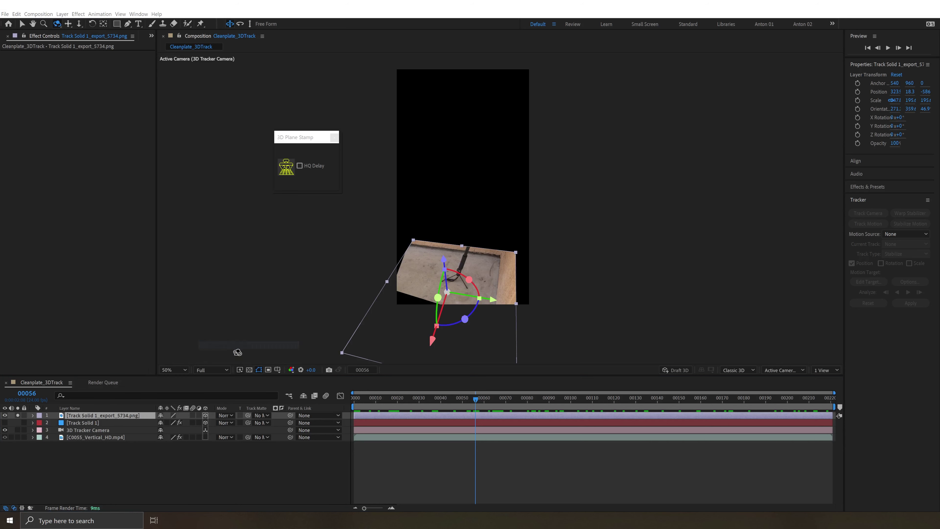
drag(541, 111, 526, 94)
drag(492, 232, 520, 213)
double_click(502, 214)
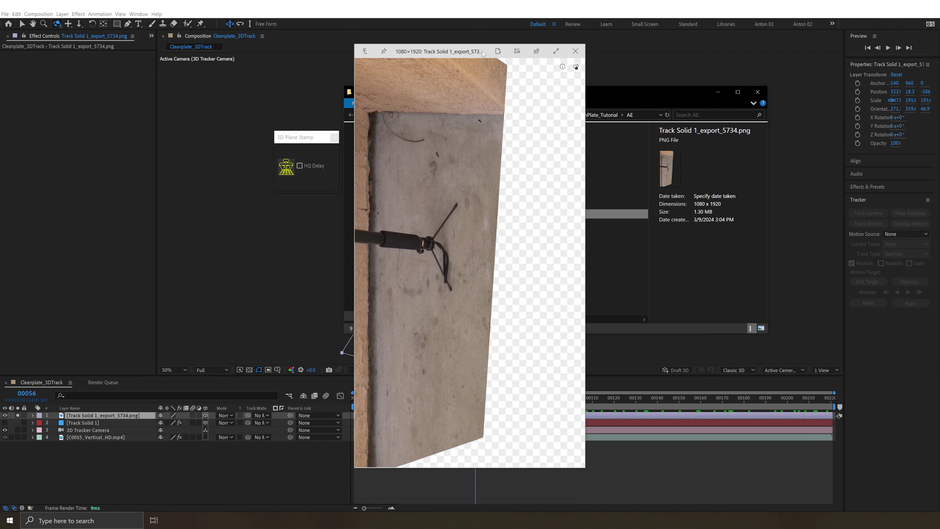
mouse_move(477, 45)
mouse_down()
mouse_move(347, 48)
mouse_move(476, 49)
mouse_up()
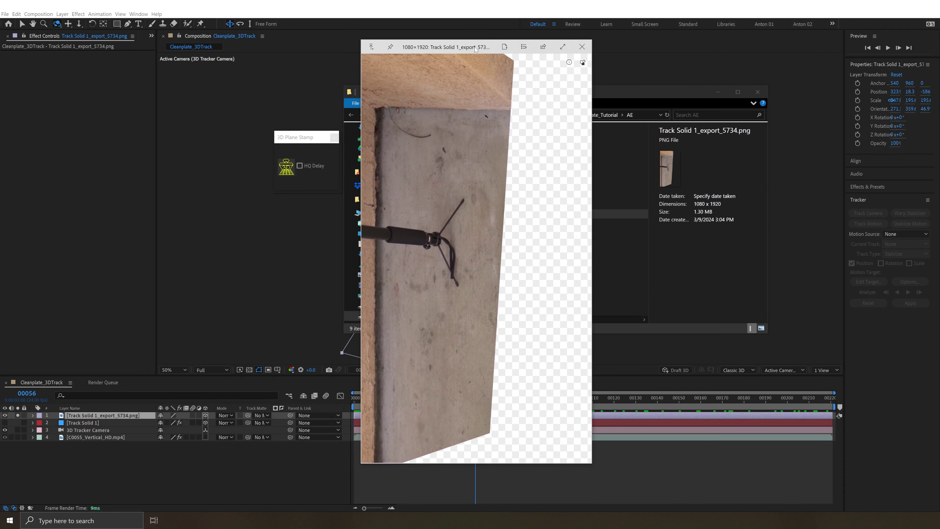
click(280, 206)
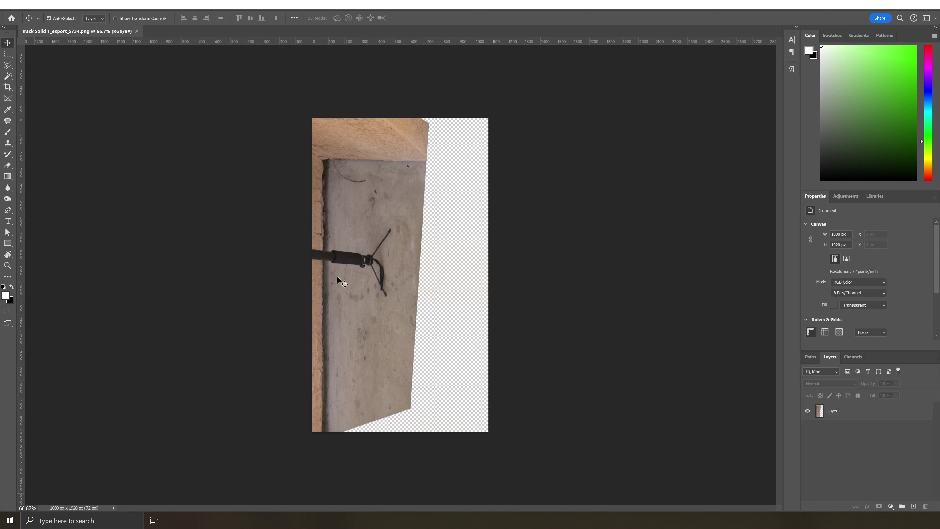
Lasso the tripod and replace it using Generative Fill with an empty prompt, and merge the Generative Fill layer with Layer 1
key(l)
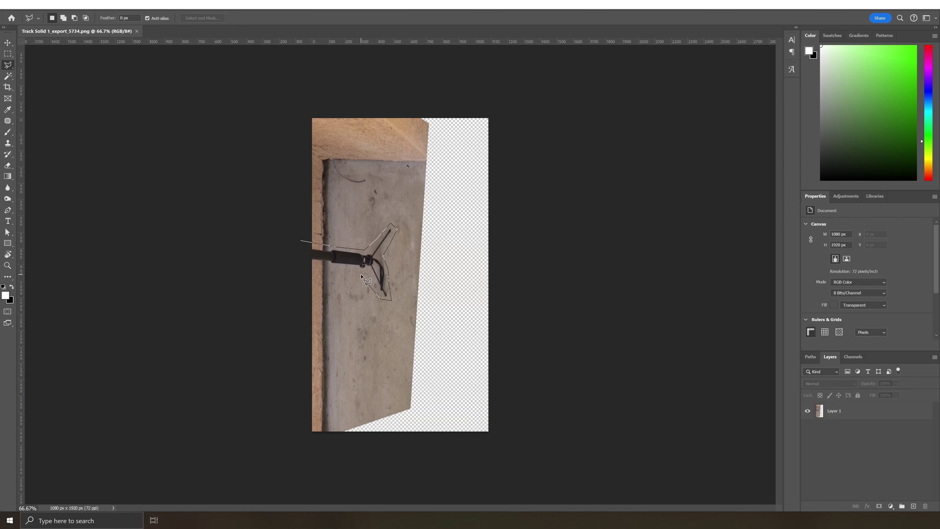
double_click(302, 267)
click(287, 311)
click(431, 313)
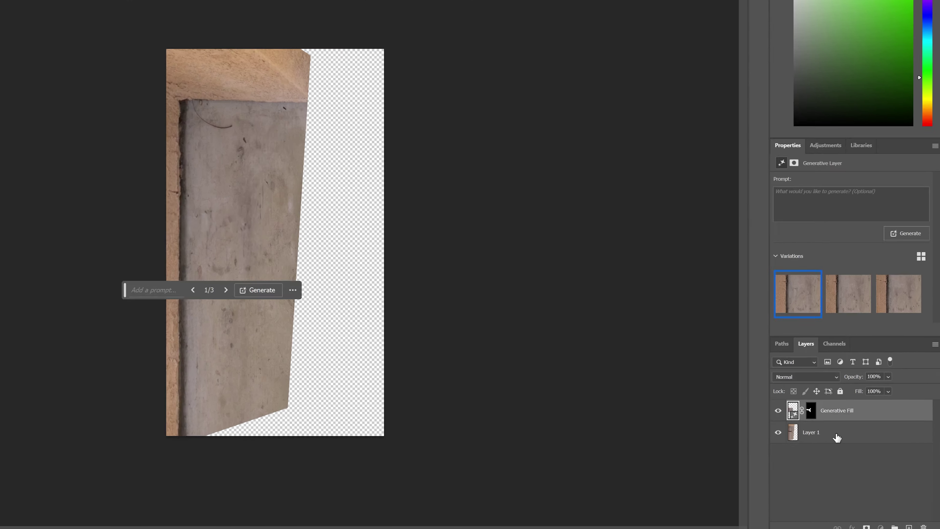
right_click(860, 414)
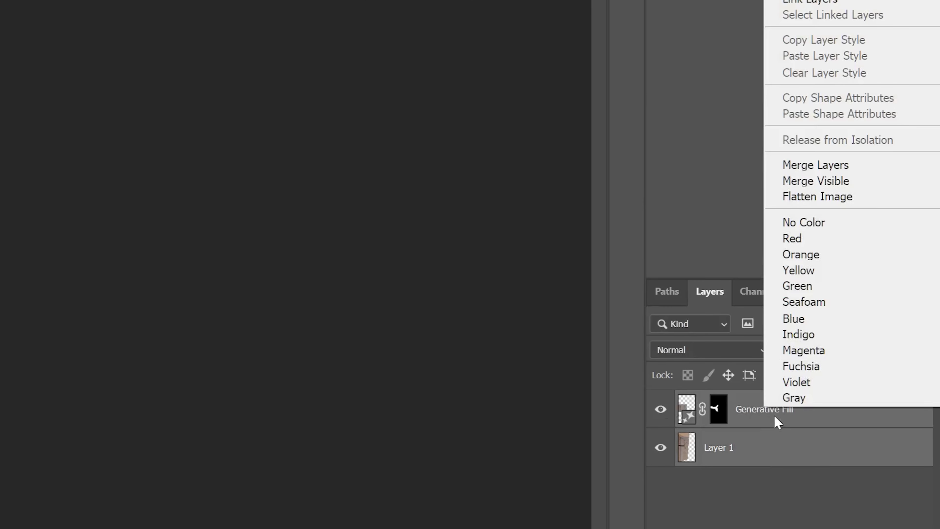
click(783, 163)
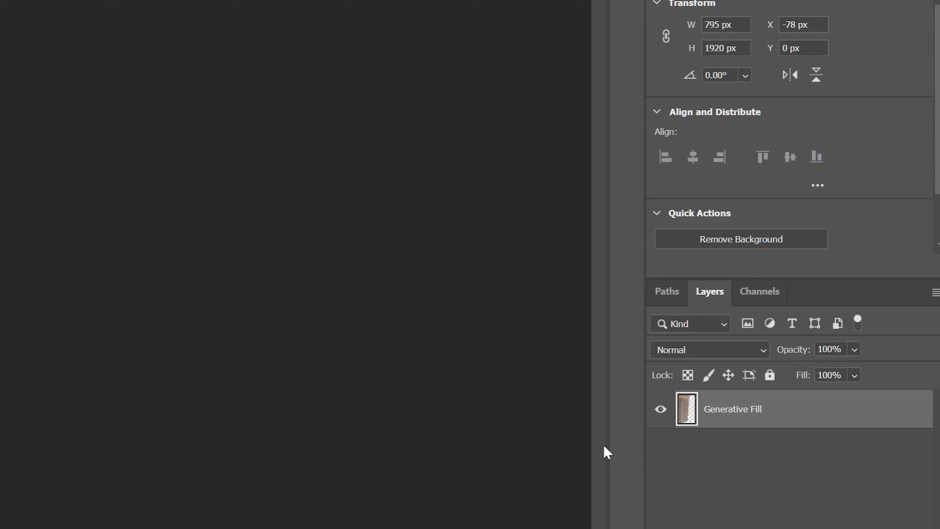
Save the cleaned floor image in Photoshop and preview the updated Track Solid 1_export_5734.png in After Effects
click(68, 115)
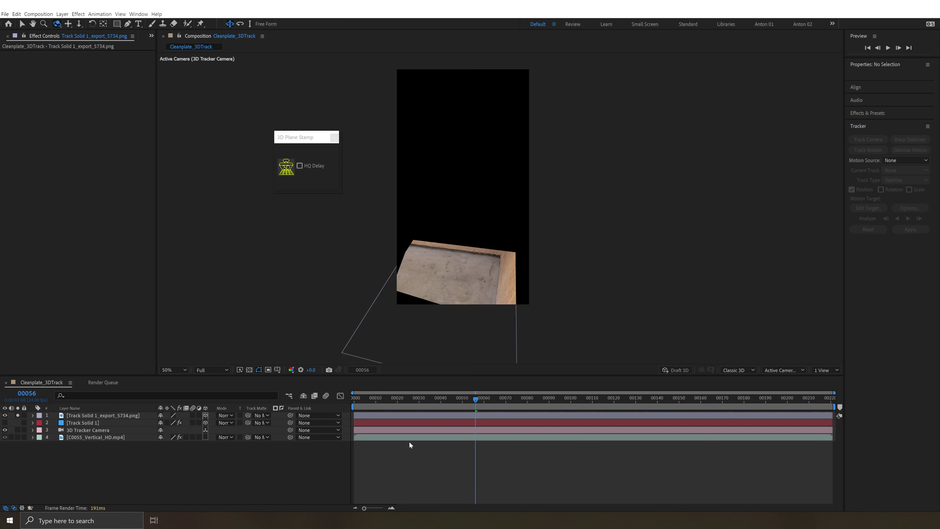
key(space)
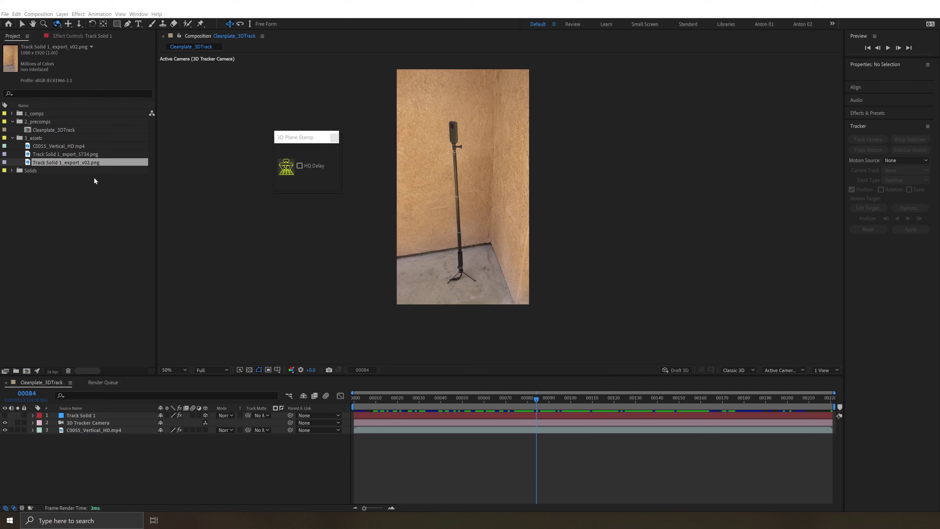
Add Track Solid 1_export_v02.png to Cleanplate_3DTrack at frame 84, compare it with the footage, and place it directly below Track Solid 1
drag(84, 165, 92, 414)
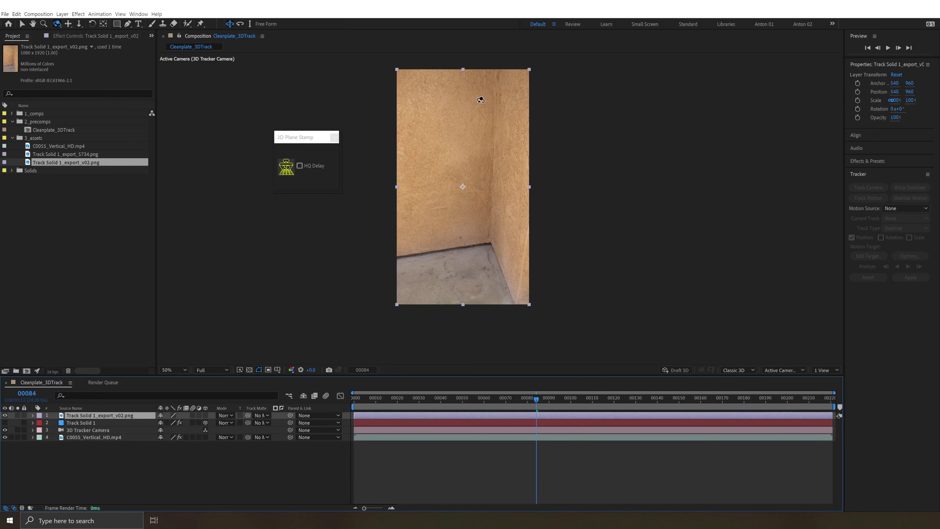
click(5, 416)
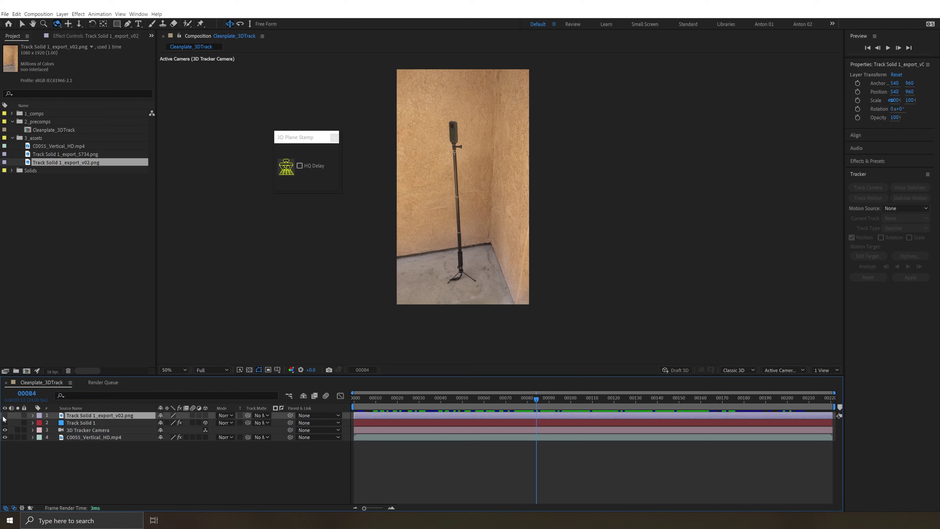
click(5, 415)
drag(83, 420, 79, 429)
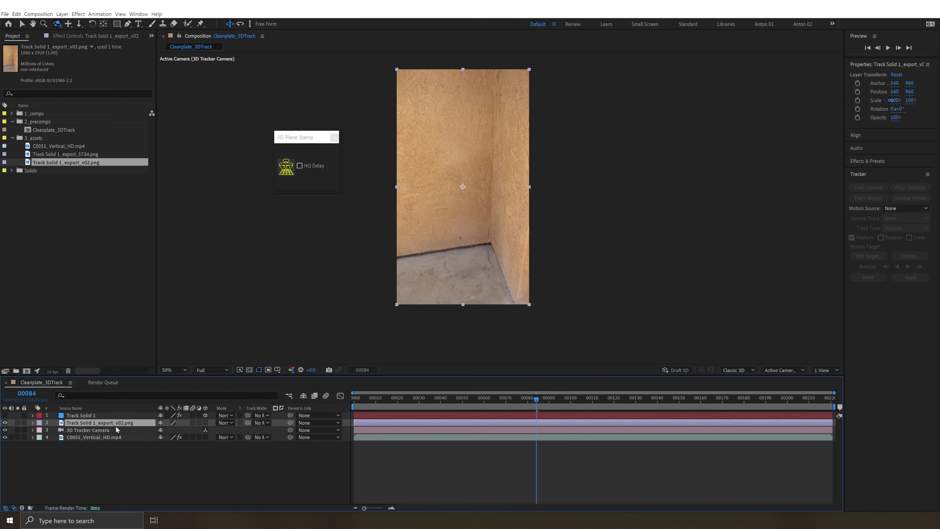
Show Track Solid 1 and stamp the clean image onto it with 3D Plane Stamp at frame 84, and scrub through the result
click(5, 416)
click(83, 416)
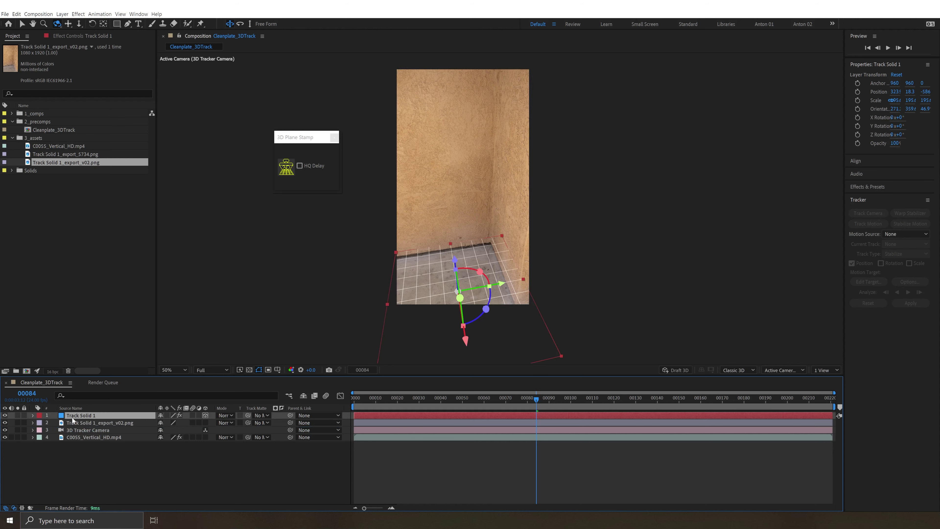
click(289, 170)
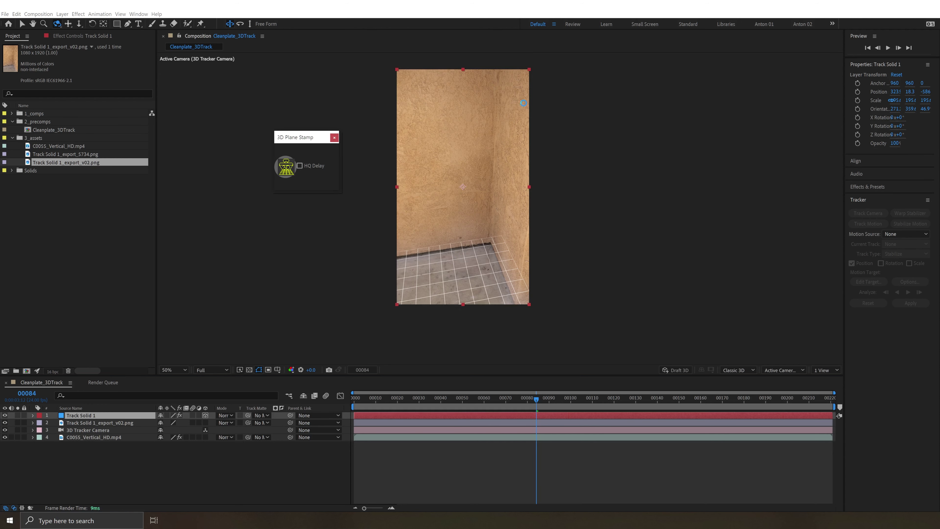
drag(382, 398, 678, 379)
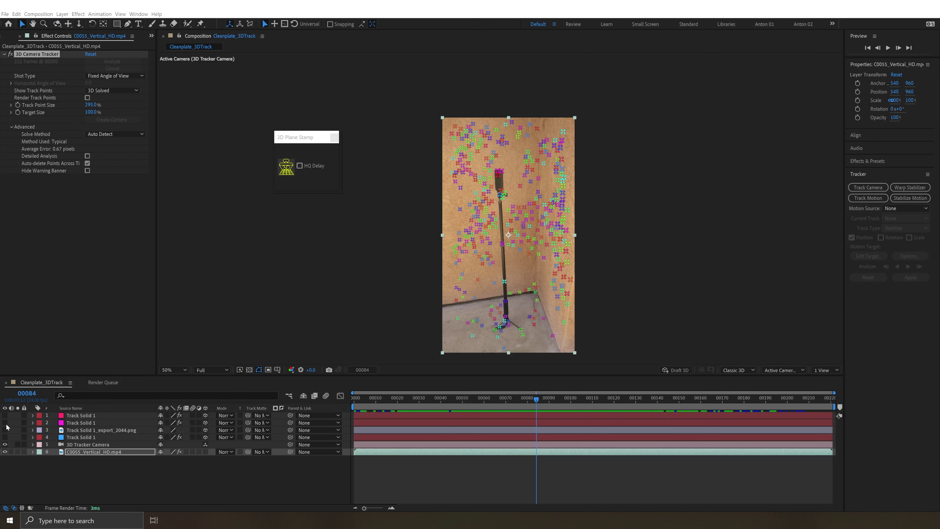
Show the two magenta wall track solids and examine how their grids line up with both walls at frame 99 and nearby frames
drag(5, 423, 5, 415)
click(59, 484)
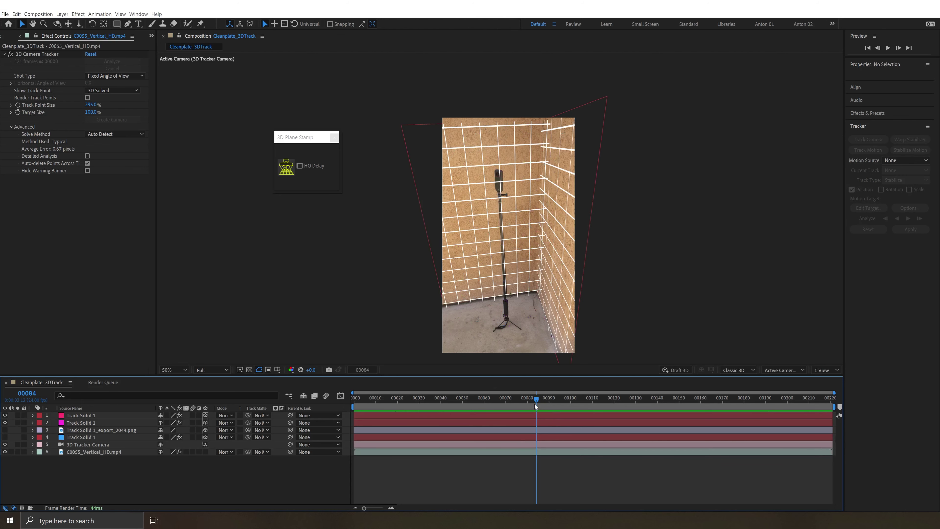
drag(535, 406, 565, 394)
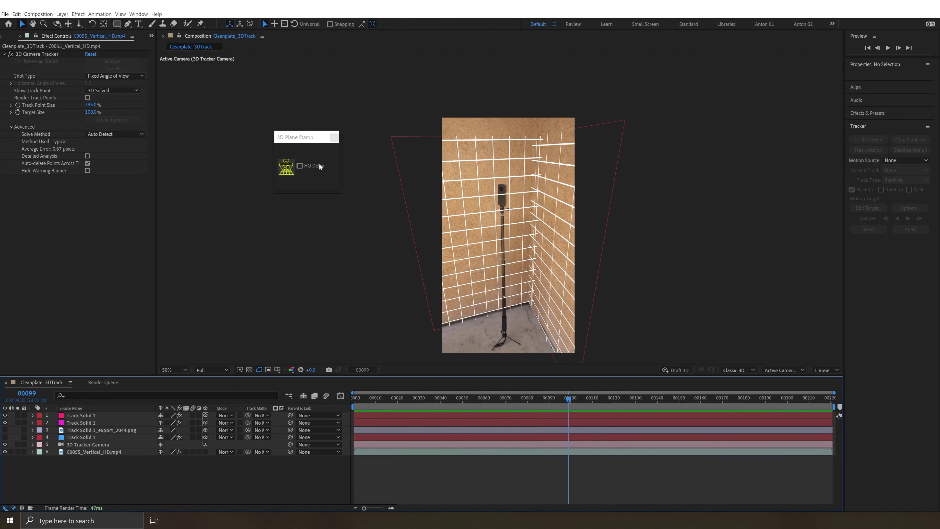
scroll(529, 315, up, 1)
key(space)
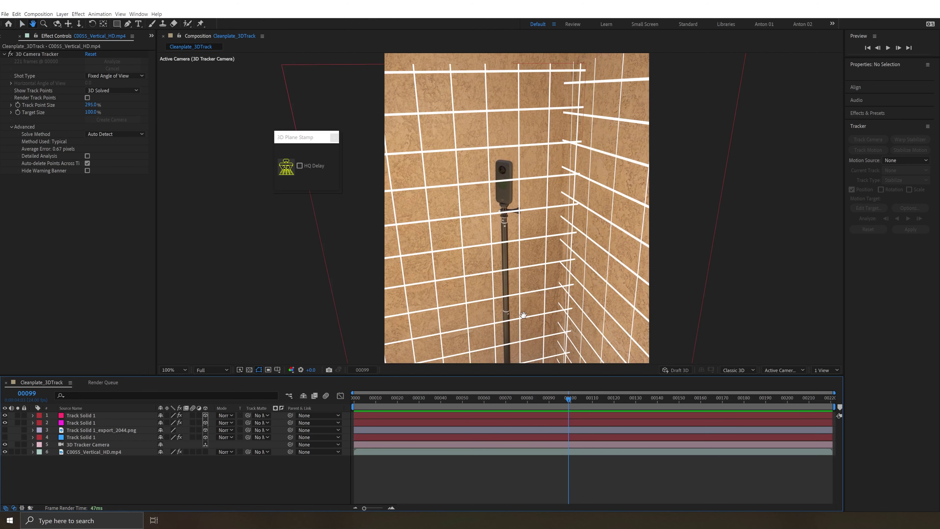
drag(522, 316, 494, 259)
scroll(517, 255, down, 1)
key(space)
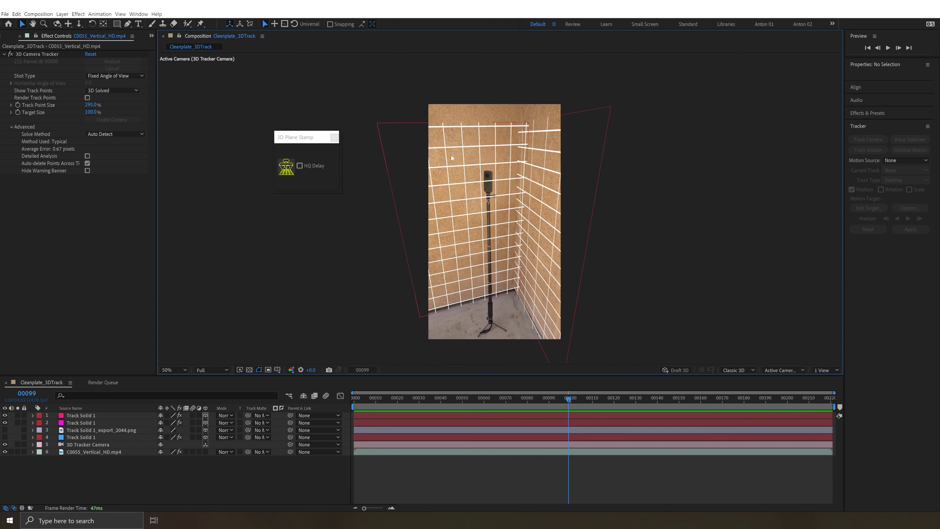
key(period)
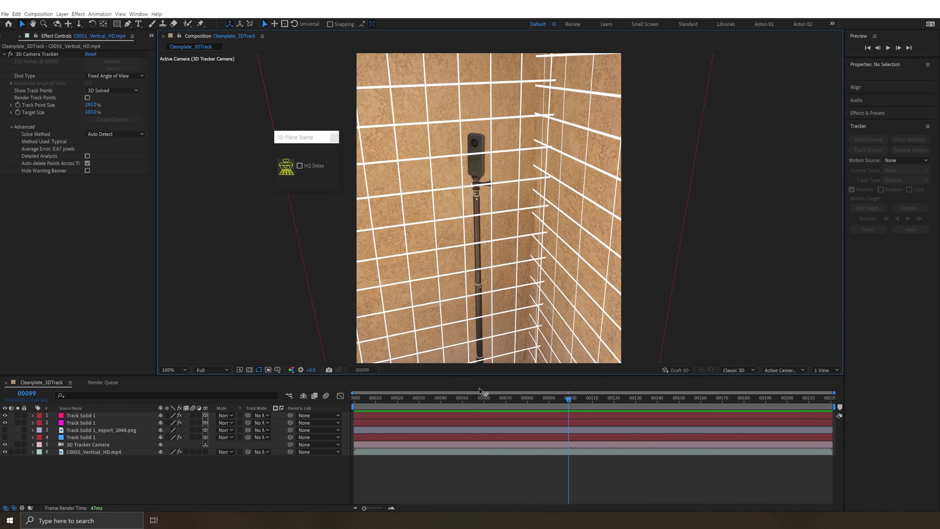
Hide the two wall track solids and go to frame 46 to view the uncovered wall footage
drag(5, 423, 5, 415)
drag(556, 400, 454, 399)
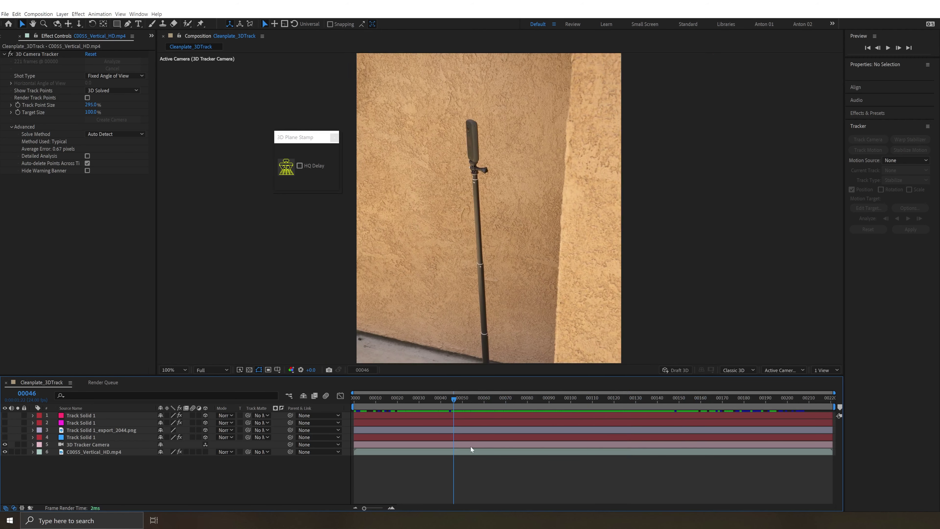
key(space)
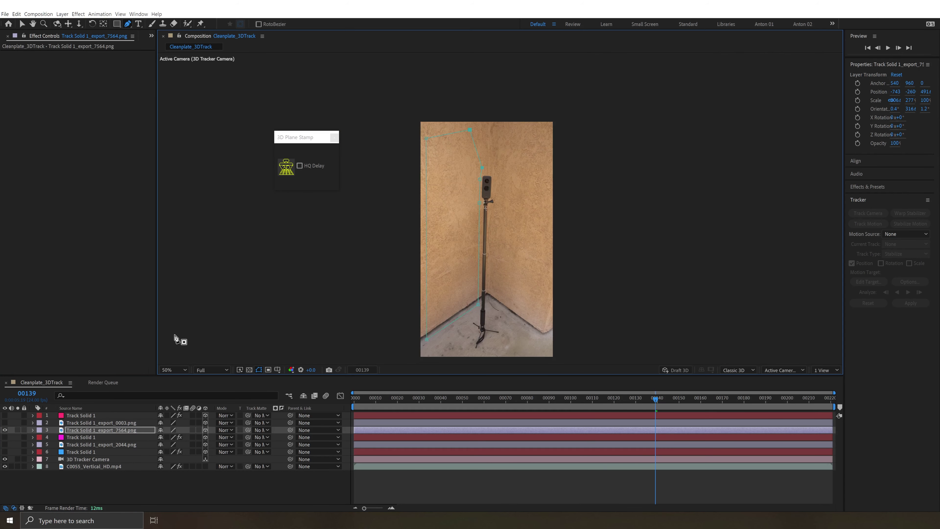
Scrub through the masked wall stamps, including the export_0003, export_7564 and export_7863 layers, to examine their wall coverage
click(409, 400)
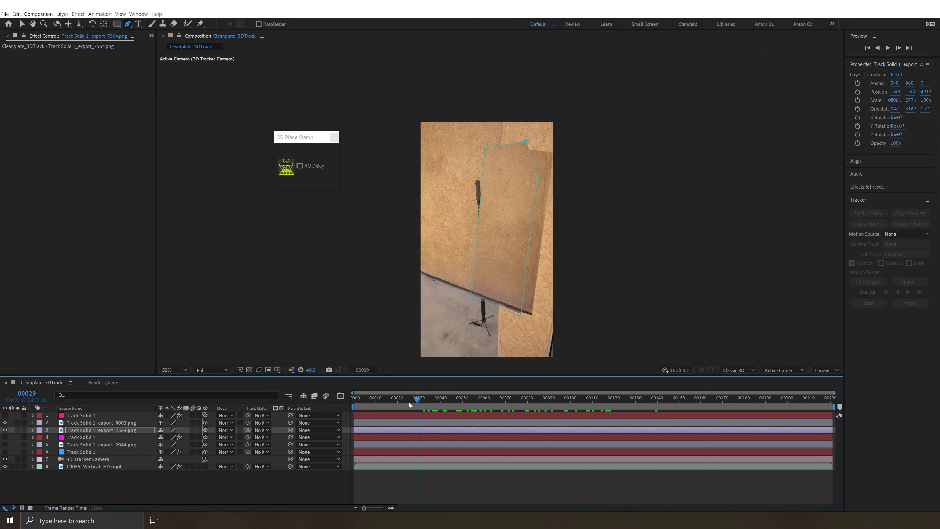
drag(408, 400, 516, 400)
click(423, 241)
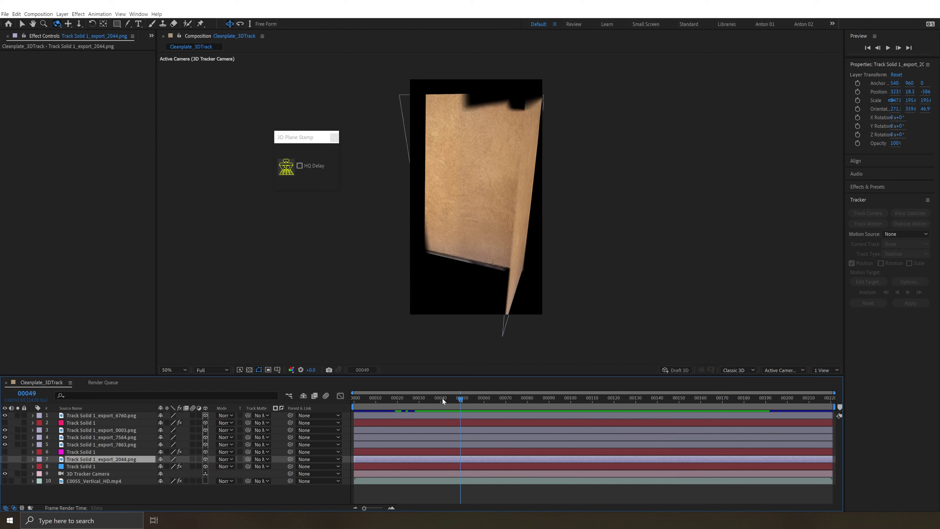
drag(442, 398, 577, 384)
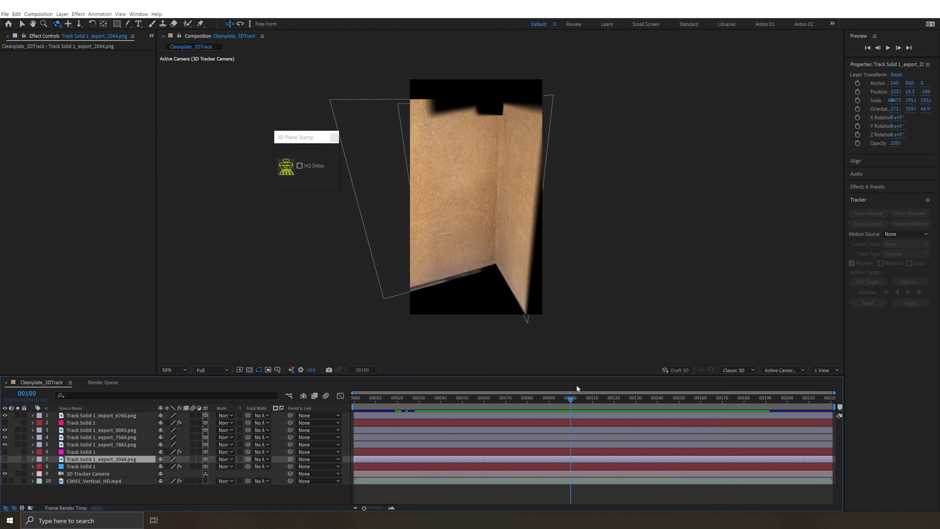
Show the Track Solid 1_export_2044.png floor layer and inspect the assembled walls and floor by orbiting Custom View 2
click(4, 460)
key(space)
click(779, 370)
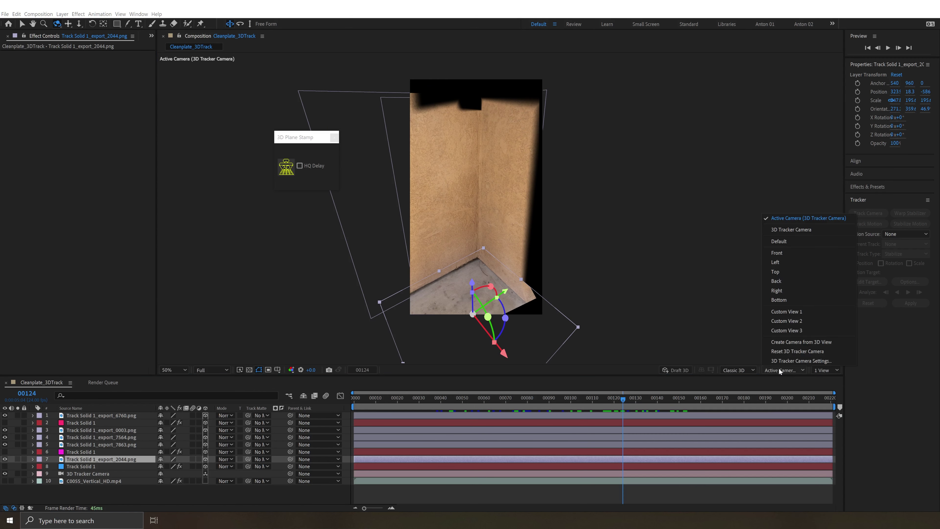
click(787, 321)
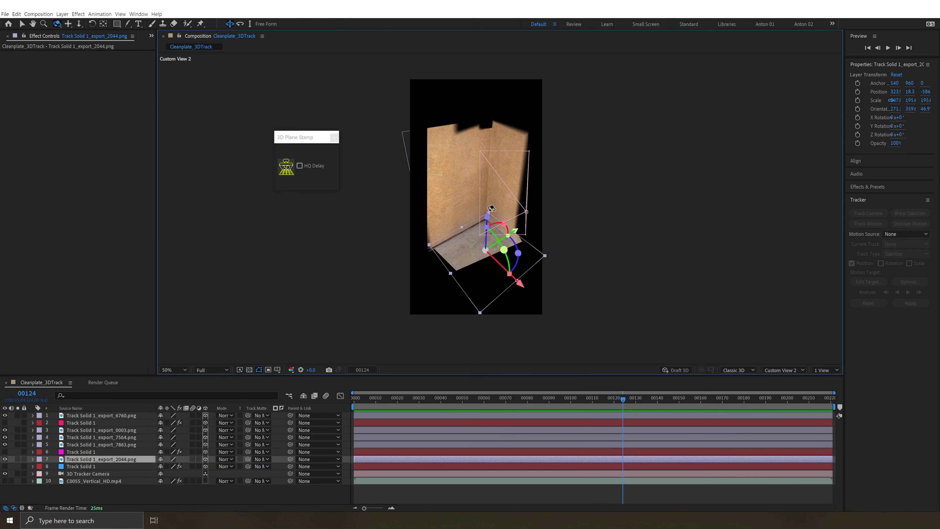
drag(773, 315, 483, 205)
drag(622, 400, 579, 398)
click(625, 398)
drag(481, 209, 460, 203)
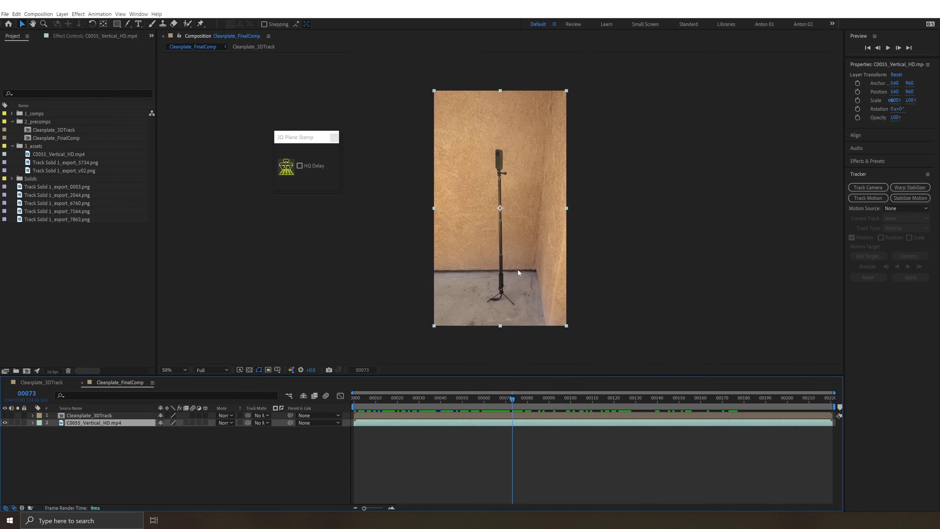
With Cleanplate_3DTrack hidden, motion-track the tripod joint below the camera in C0055_Vertical_HD.mp4 forward and backward from frame 73 onto Track Null
click(5, 416)
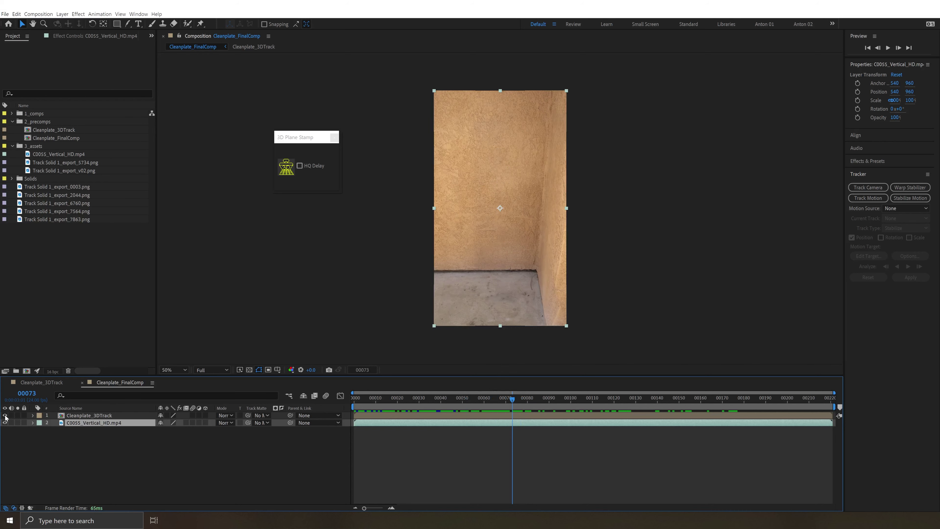
click(5, 416)
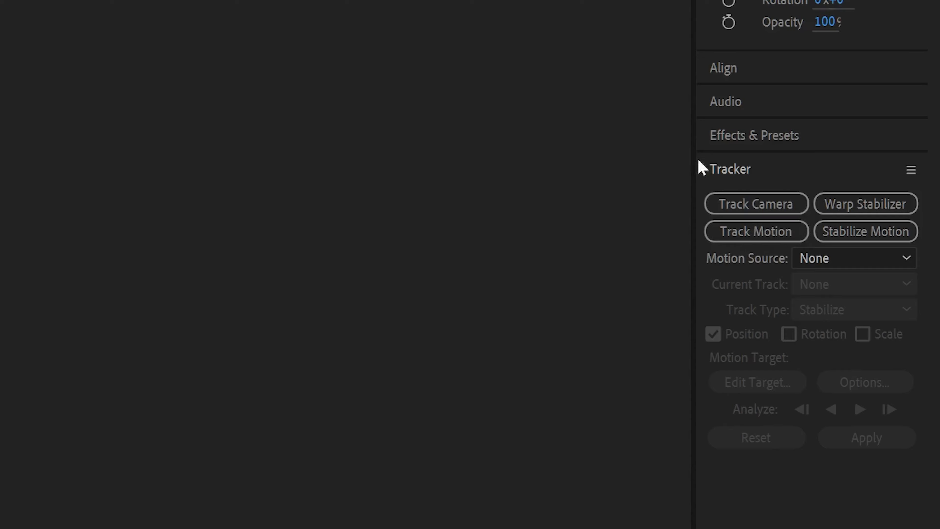
click(743, 231)
scroll(497, 191, up, 5)
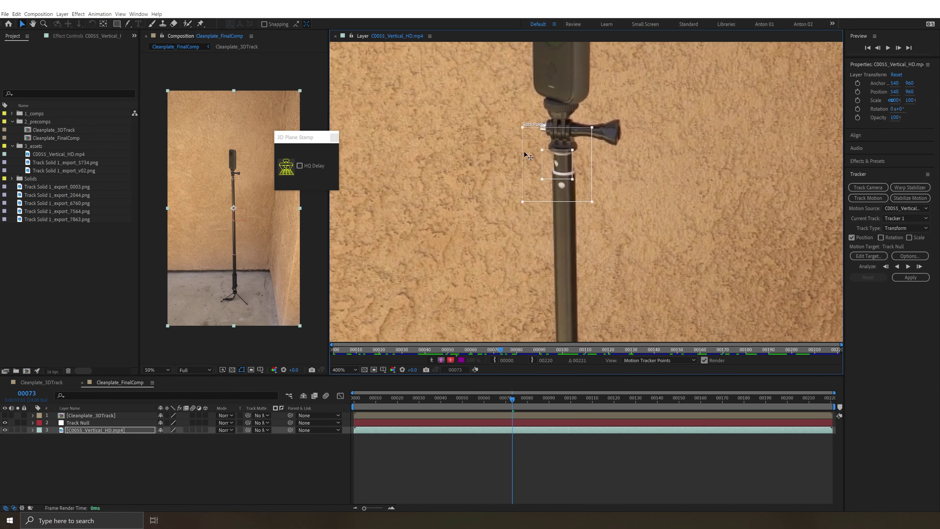
click(909, 266)
click(898, 267)
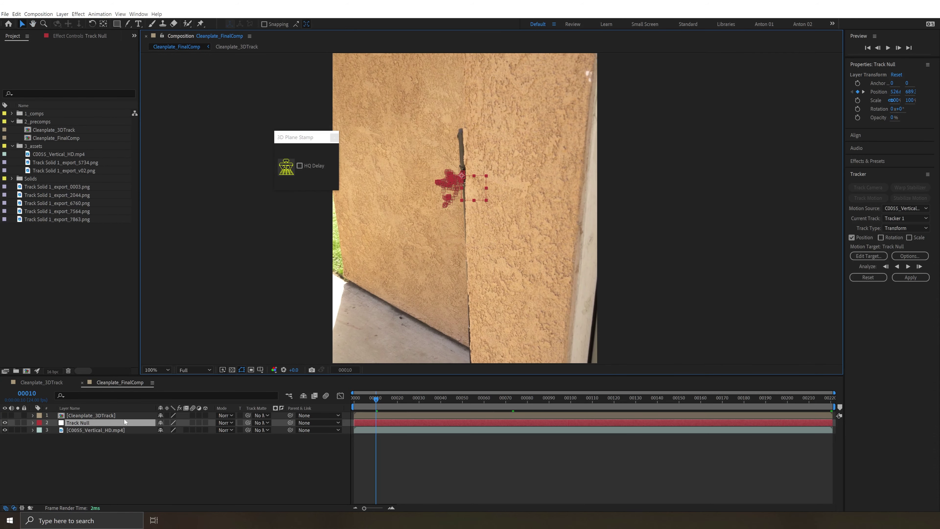
drag(389, 399, 557, 397)
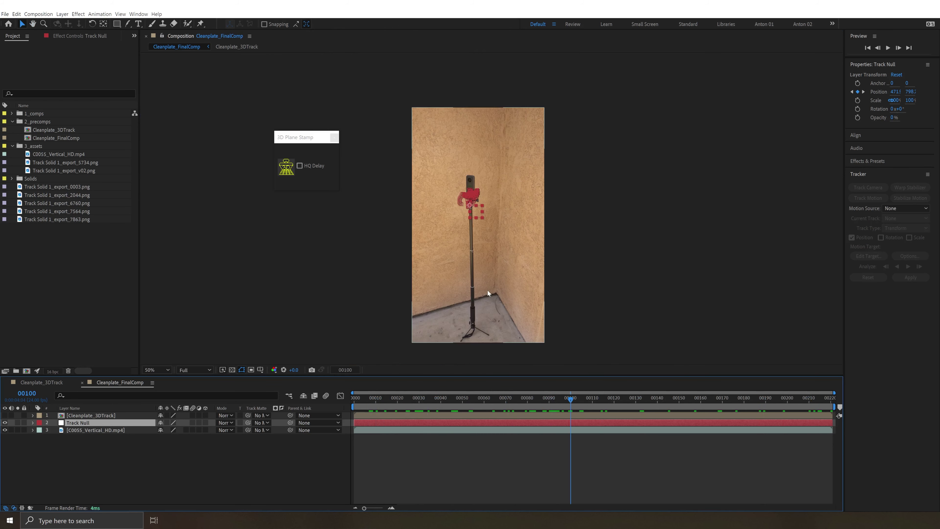
Create a white solid larger than the composition at frame 100 in Cleanplate_FinalComp and hide it
click(320, 480)
key(ctrl+y)
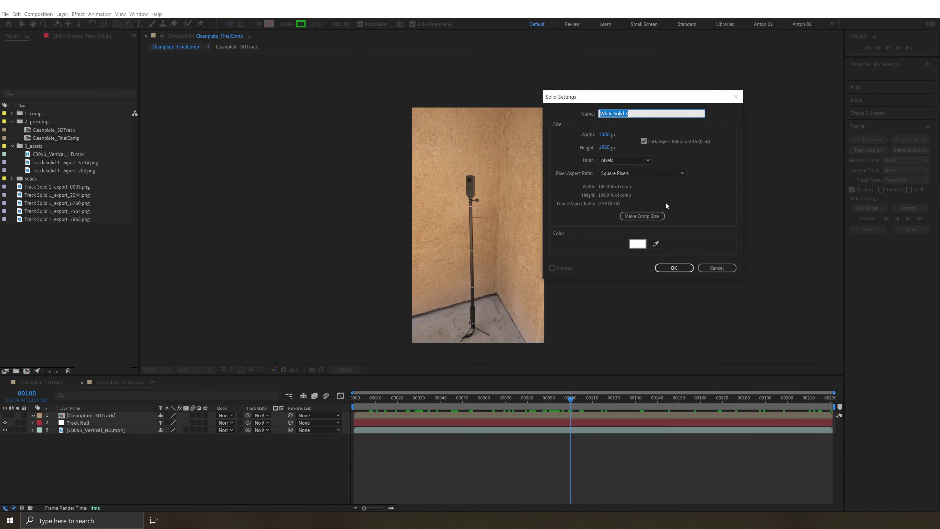
drag(604, 135, 604, 137)
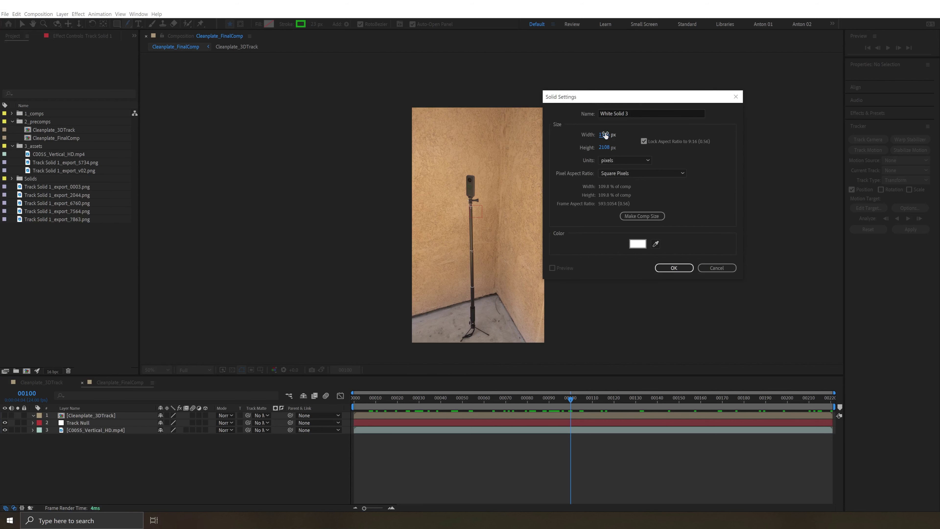
click(683, 266)
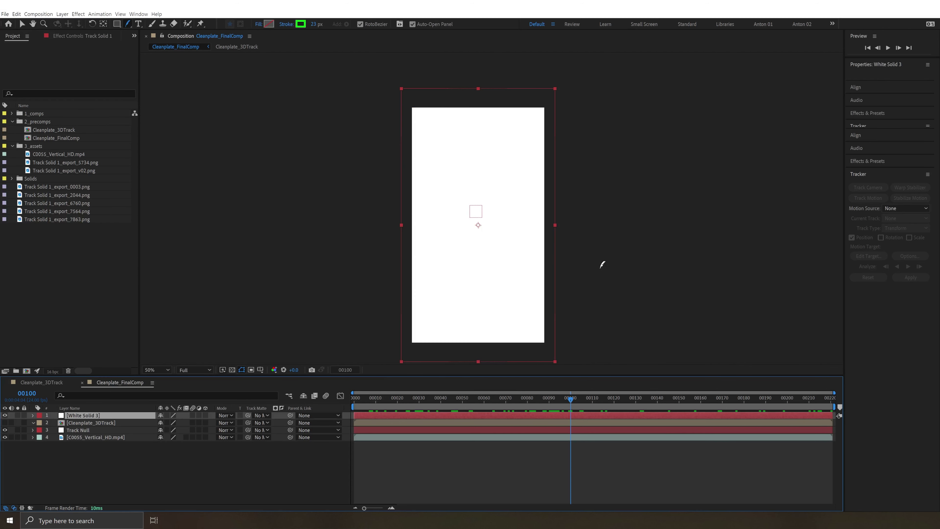
click(5, 415)
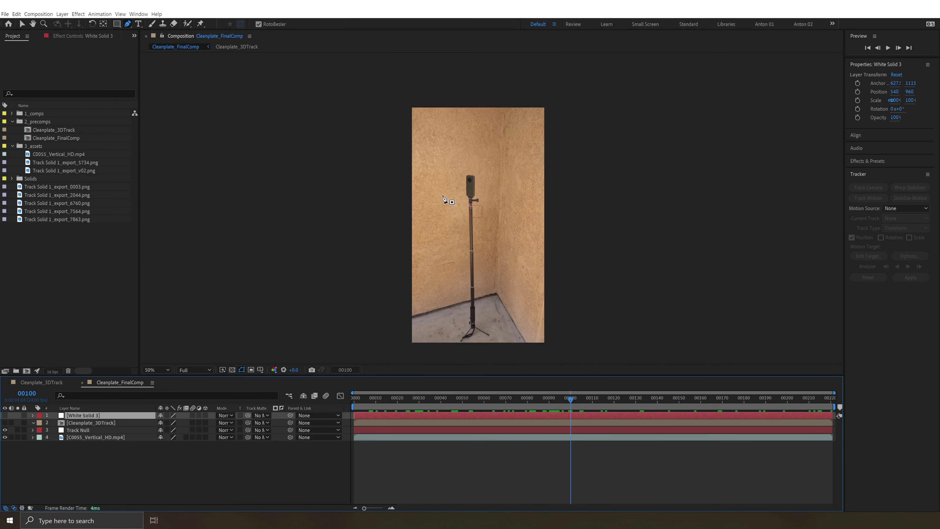
Draw a closed RotoBezier mask loosely around the camera and tripod on White Solid 3 and make the solid visible
click(476, 166)
click(460, 169)
click(457, 234)
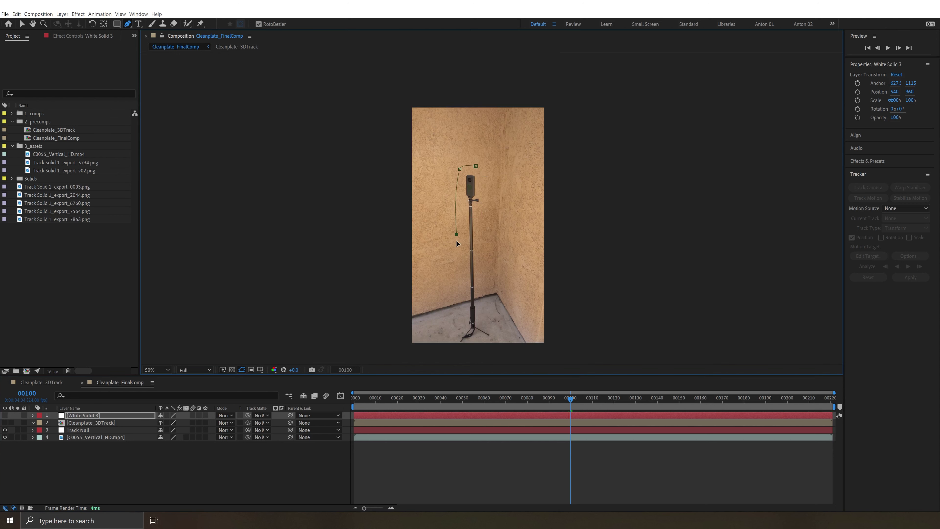
click(463, 318)
click(449, 347)
click(492, 350)
click(480, 211)
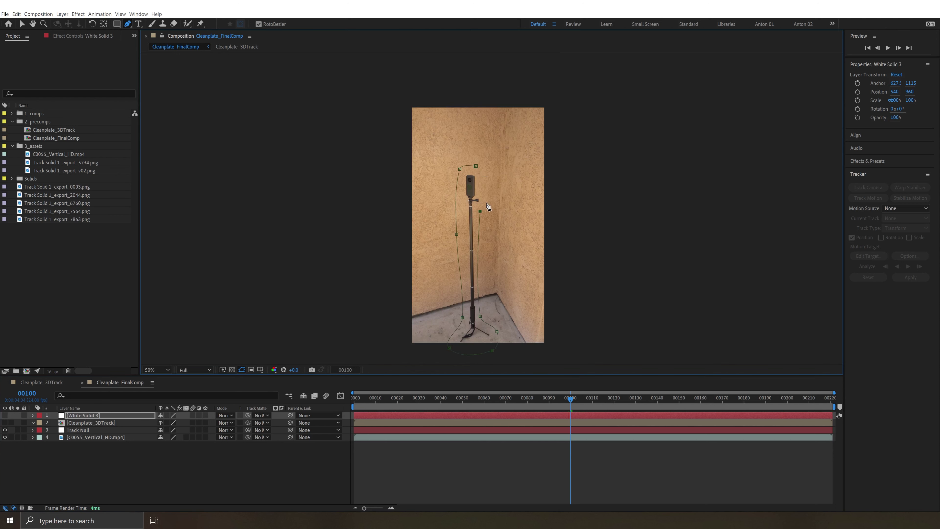
click(479, 168)
click(6, 416)
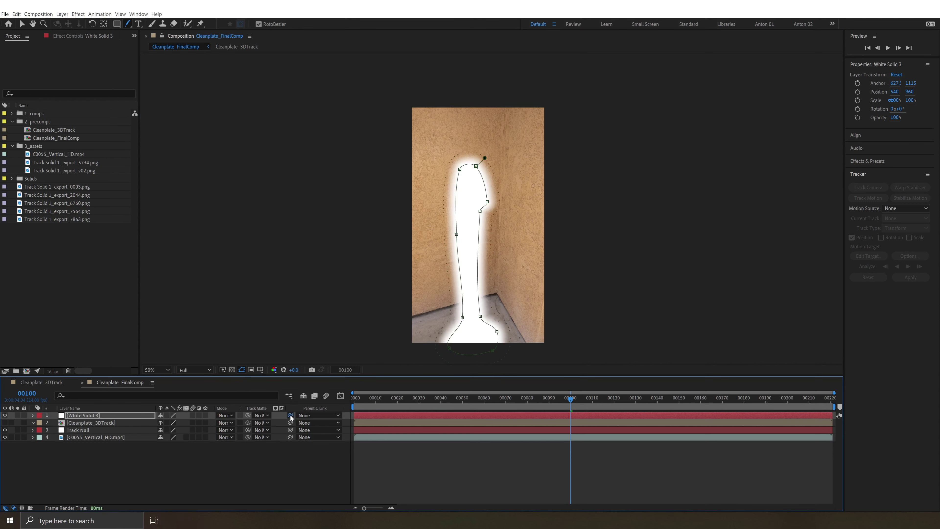
Parent White Solid 3 to Track Null and, with the solid hidden, start keyframing its Mask Path at frame 107
drag(290, 415, 83, 430)
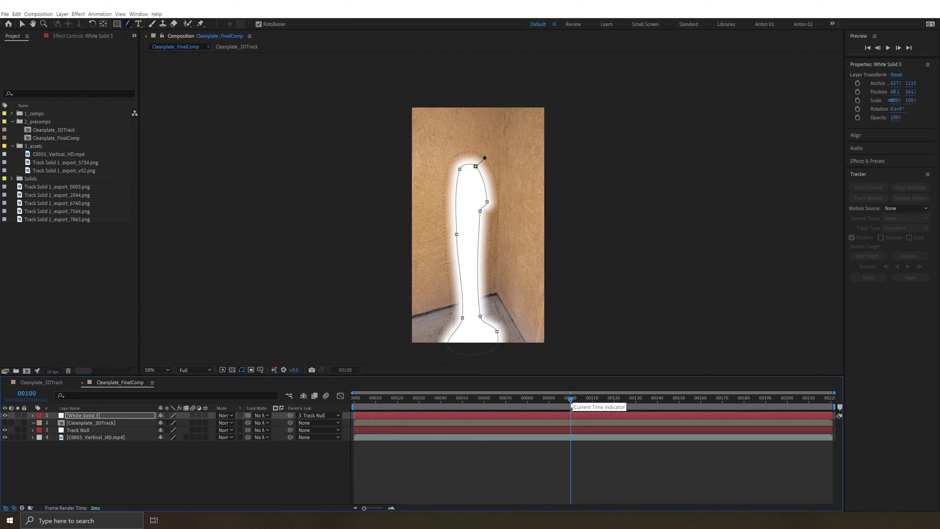
drag(570, 399, 587, 387)
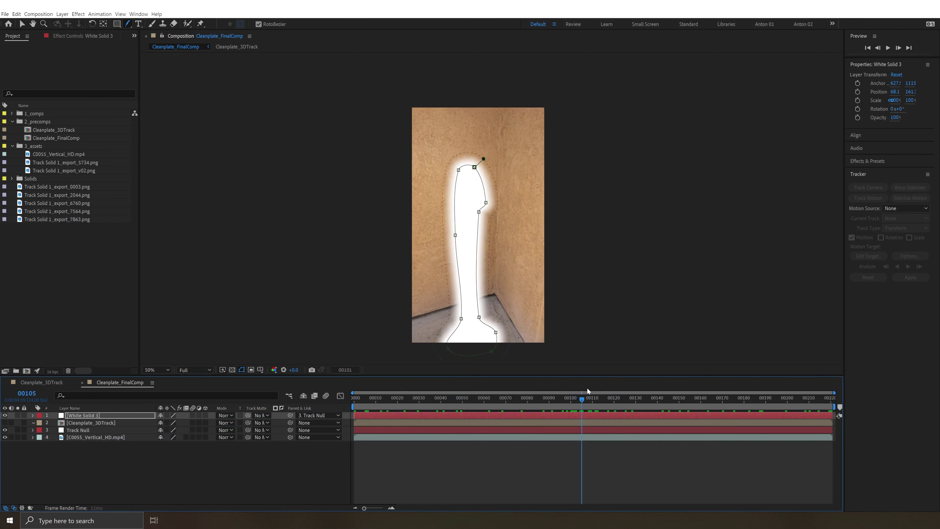
key(m)
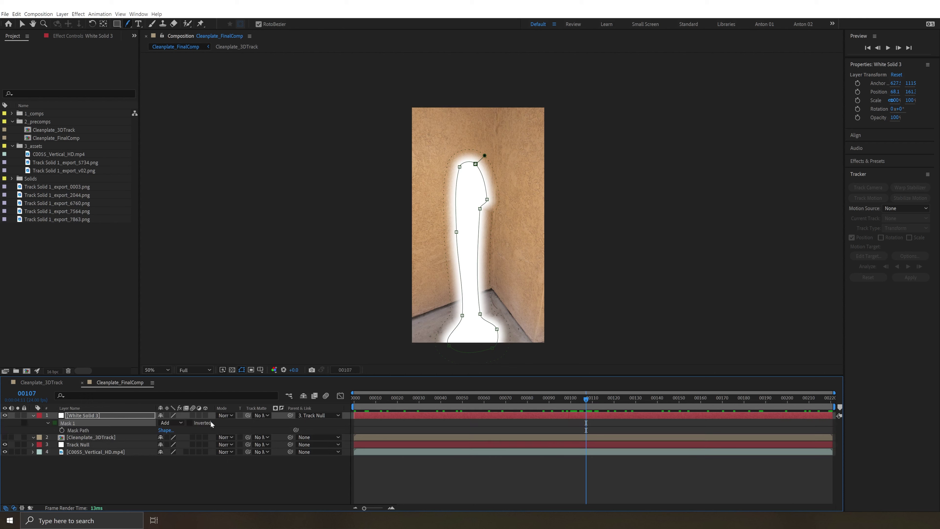
click(61, 431)
click(4, 415)
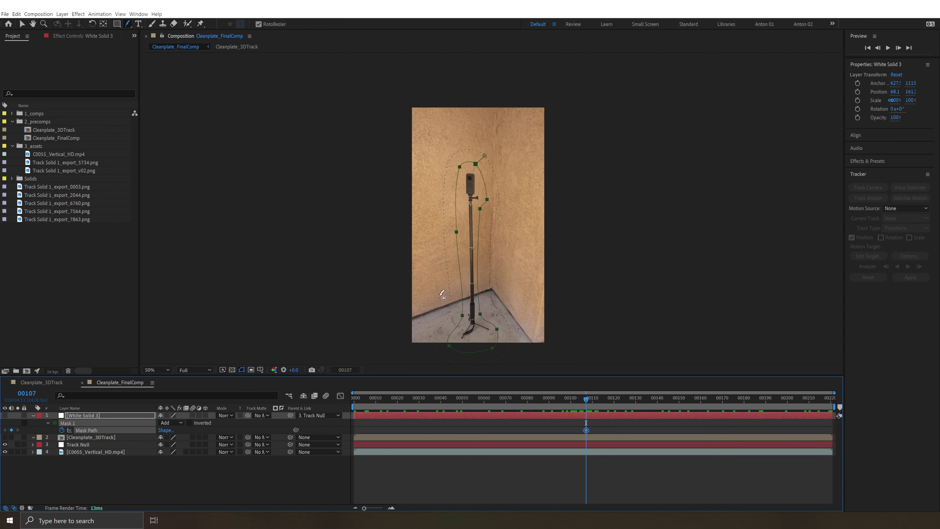
Reshape Mask 1 to keep surrounding the camera and tripod, adding Mask Path keyframes before and after frame 107, the last at frame 162
key(v)
drag(443, 314, 522, 335)
drag(535, 400, 482, 400)
drag(430, 400, 705, 400)
click(484, 131)
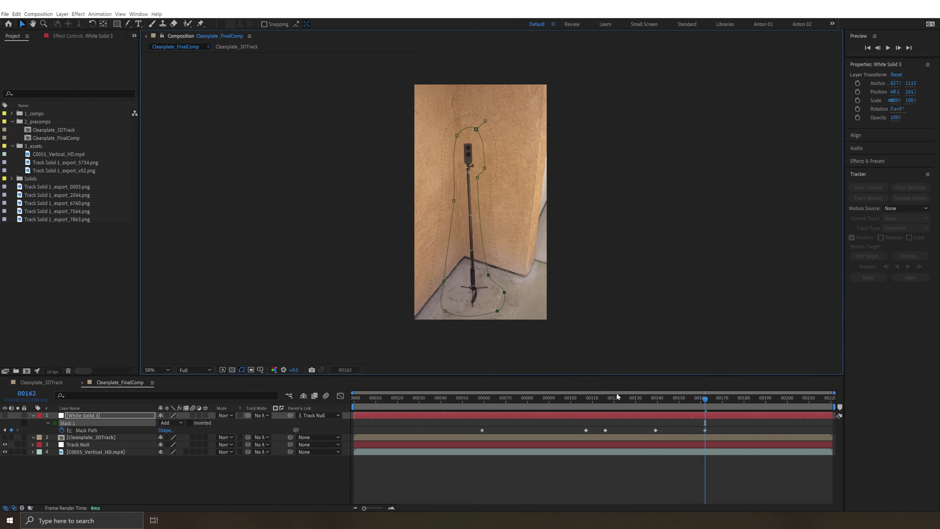
drag(450, 296, 453, 300)
At frame 78, show the Cleanplate_3DTrack layer and set White Solid 3 as its track matte
drag(705, 400, 523, 400)
click(89, 437)
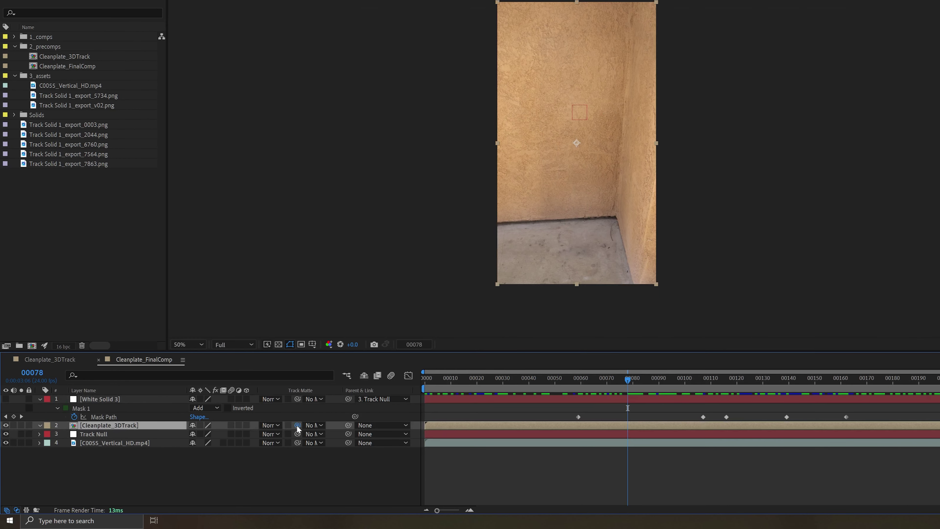
drag(284, 488, 92, 399)
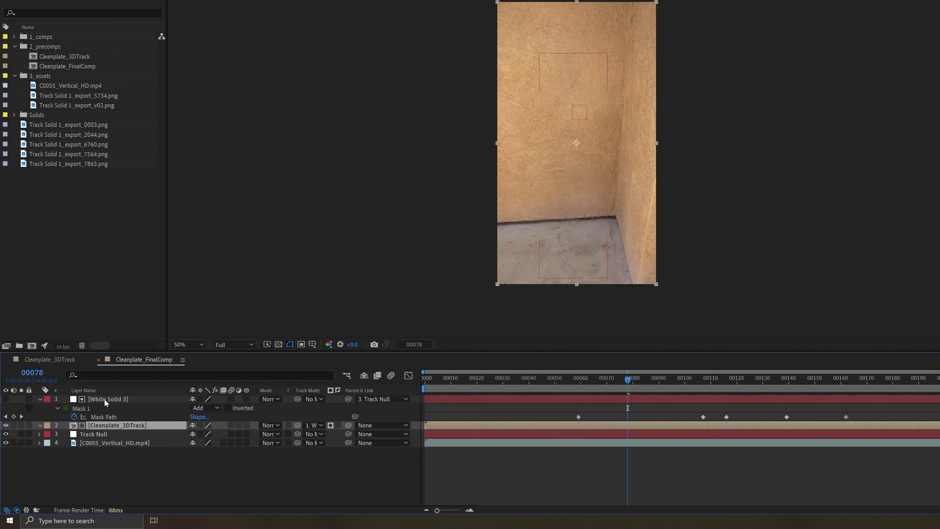
Solo Cleanplate_3DTrack and scrub back to frame 55 to inspect the masked clean plate patch
click(21, 425)
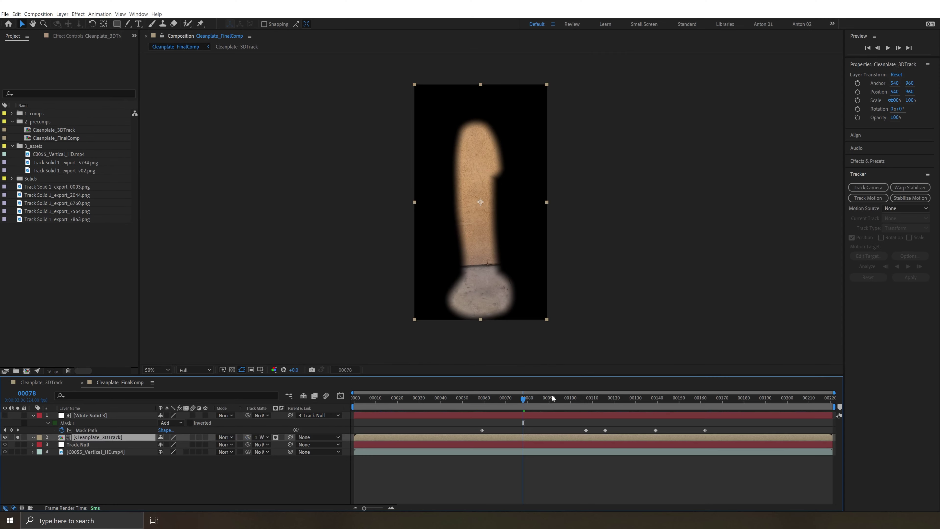
drag(510, 403, 482, 410)
drag(481, 407, 473, 407)
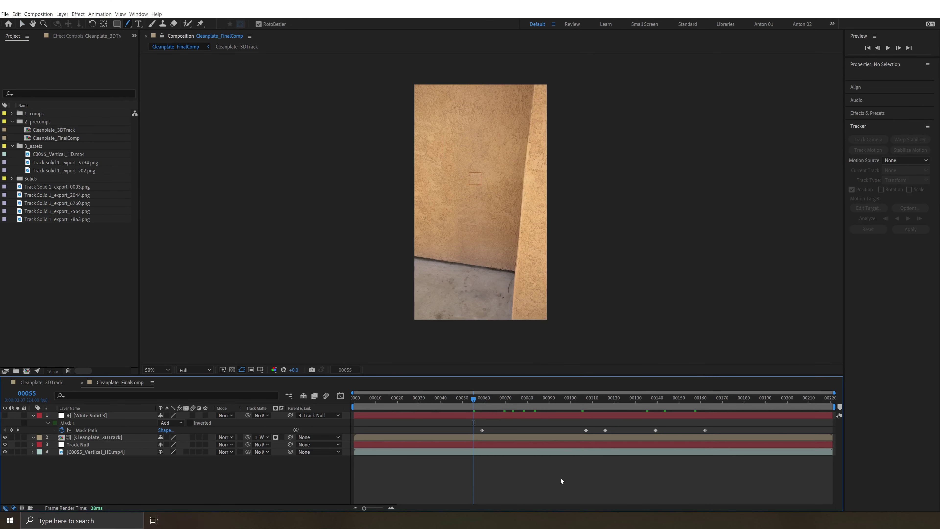
Preview Cleanplate_FinalComp from frame 55 with the footage layer shown to check the tripod removal
key(g)
key(space)
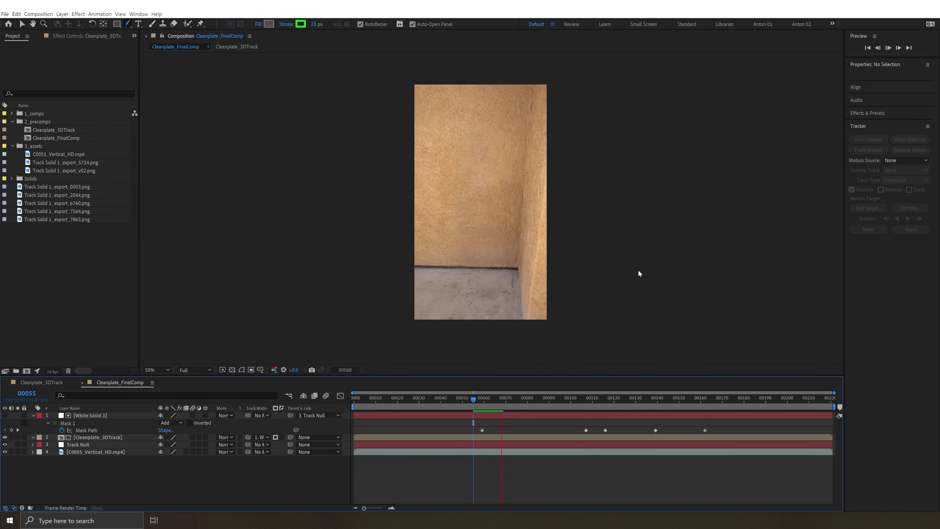
scroll(639, 270, down, 1)
key(period)
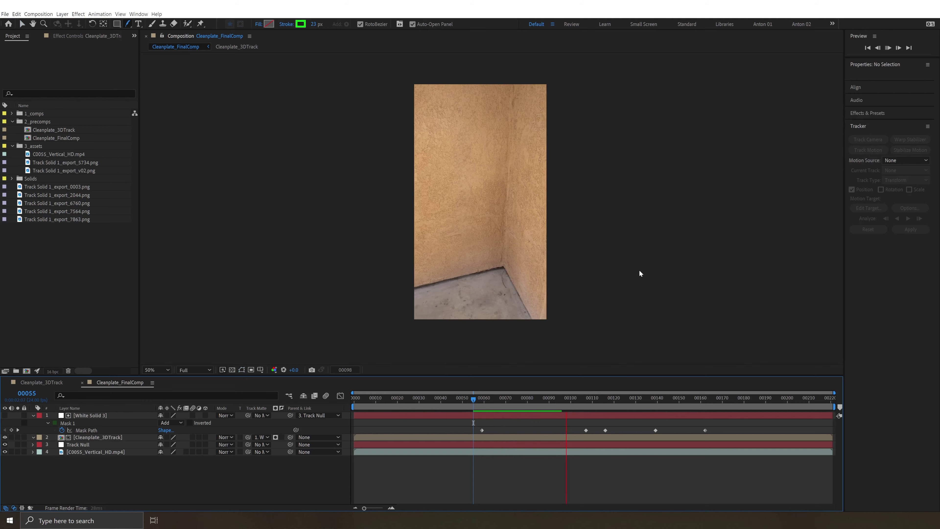